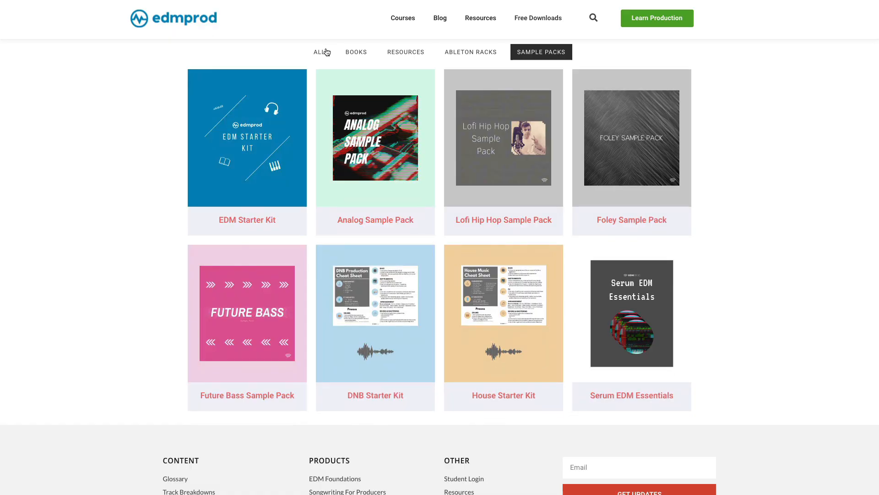
Show all free downloads on the edmprod page and look through the list.
{"action": "left_click", "coordinate": [316, 51]}
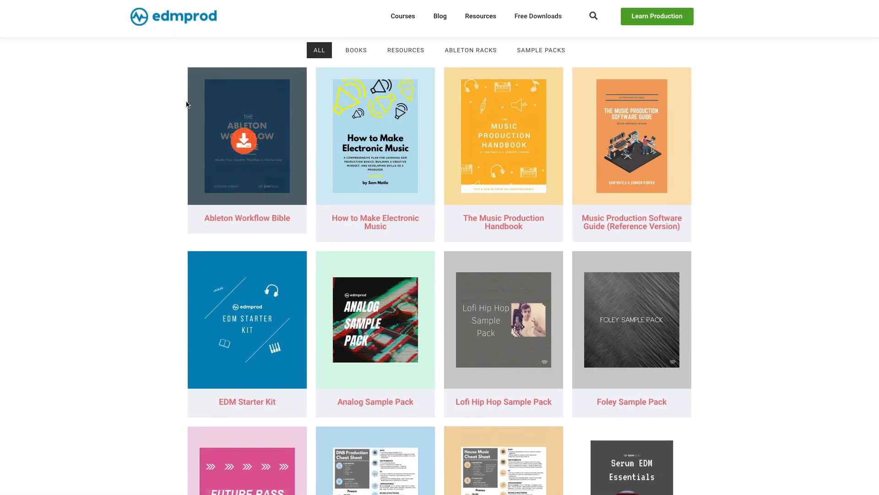
{"action": "scroll", "coordinate": [178, 107], "scroll_direction": "down", "scroll_amount": 2}
{"action": "scroll", "coordinate": [178, 108], "scroll_direction": "down", "scroll_amount": 10}
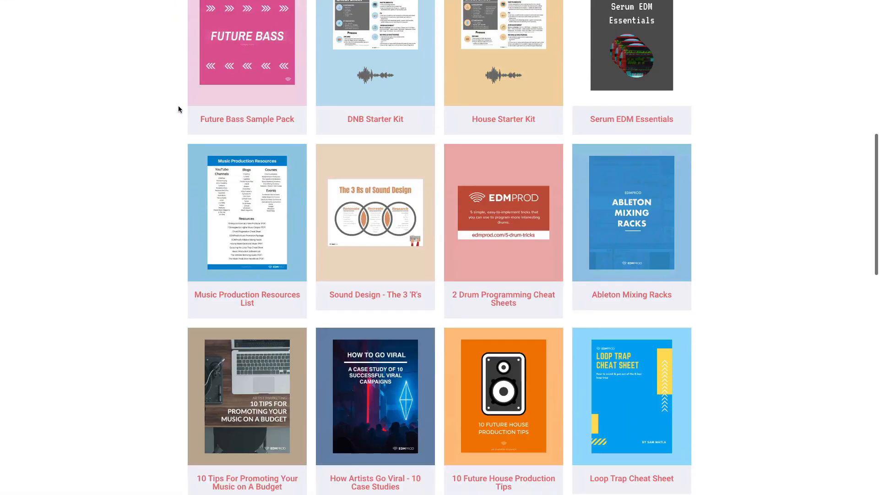
{"action": "mouse_move", "coordinate": [499, 174]}
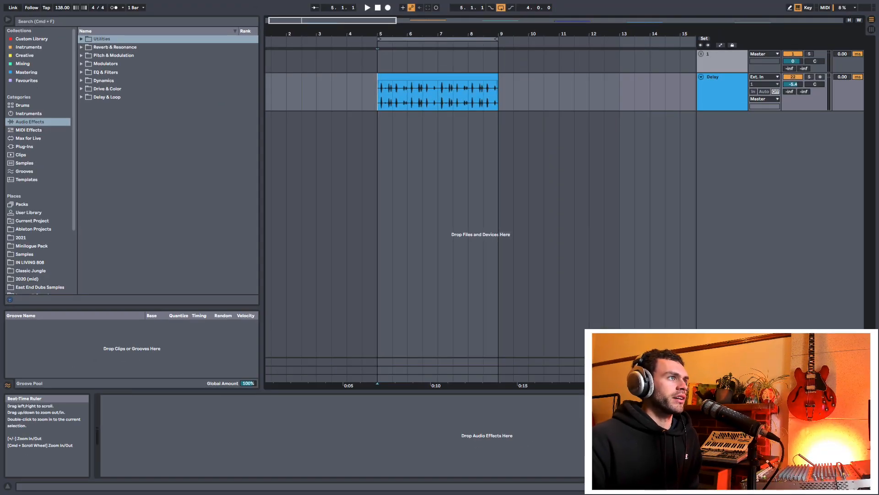
Select the Delay track's audio clip from bar 5 to bar 9 and listen to it in its dry state.
{"action": "left_click_drag", "start_coordinate": [389, 34], "coordinate": [388, 60]}
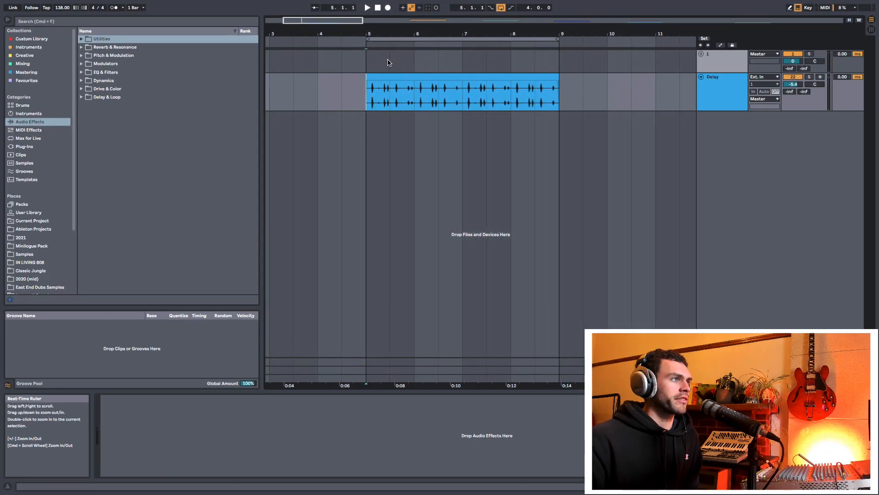
{"action": "left_click_drag", "start_coordinate": [366, 102], "coordinate": [565, 101]}
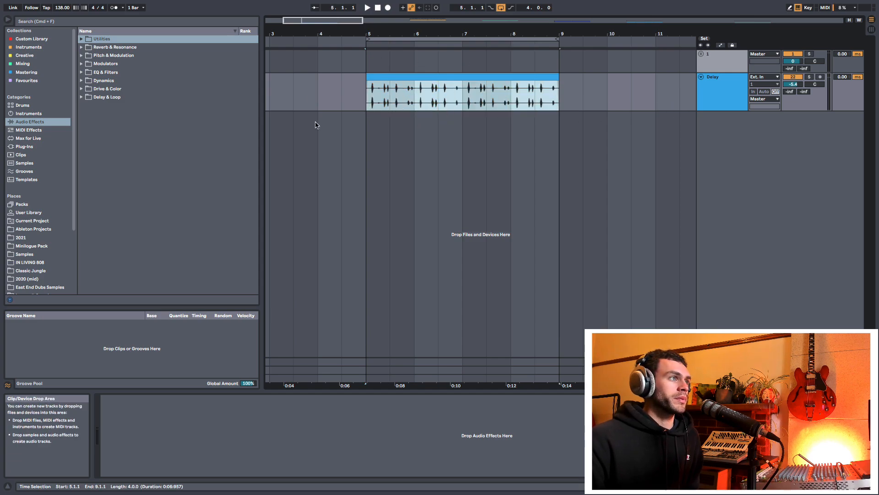
{"action": "left_click", "coordinate": [115, 8]}
{"action": "key", "text": "space"}
{"action": "left_click_drag", "start_coordinate": [414, 33], "coordinate": [455, 55]}
{"action": "key", "text": "space"}
{"action": "left_click", "coordinate": [114, 7]}
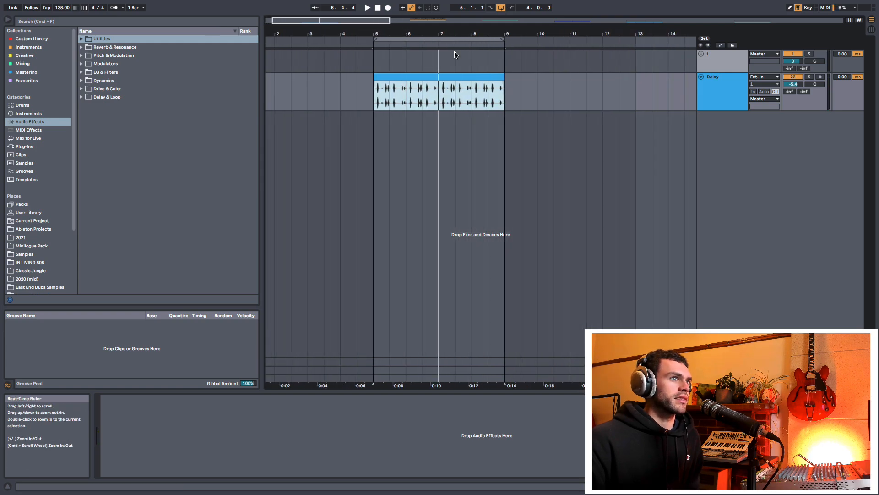
{"action": "left_click", "coordinate": [372, 105]}
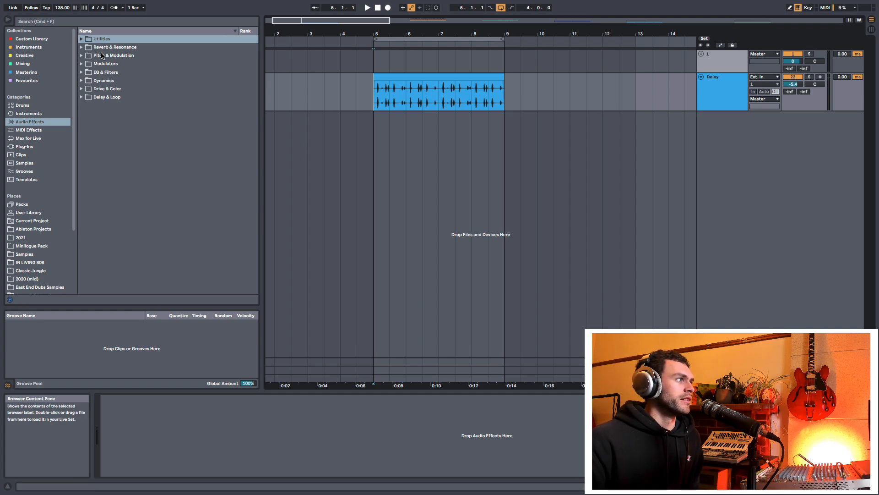
Add a Delay effect to the Delay track, switch it from Sync to Time, and set the delay time to 15.2 ms.
{"action": "left_click", "coordinate": [83, 97]}
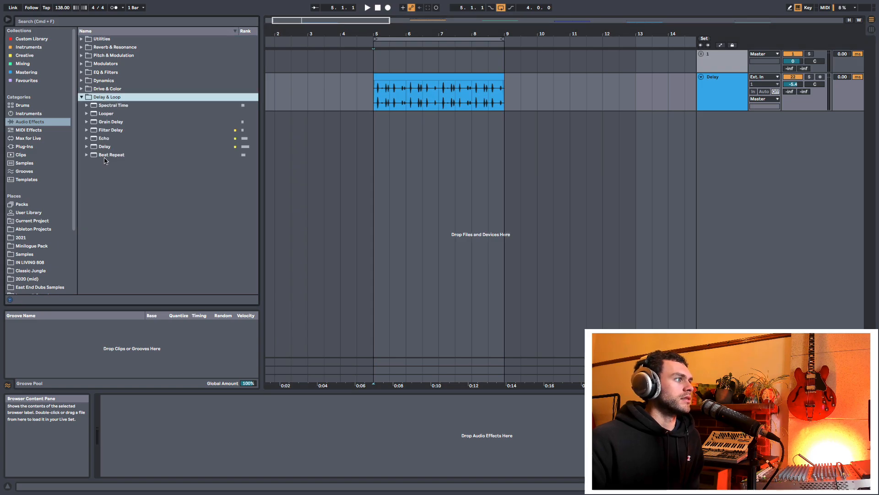
{"action": "double_click", "coordinate": [105, 147]}
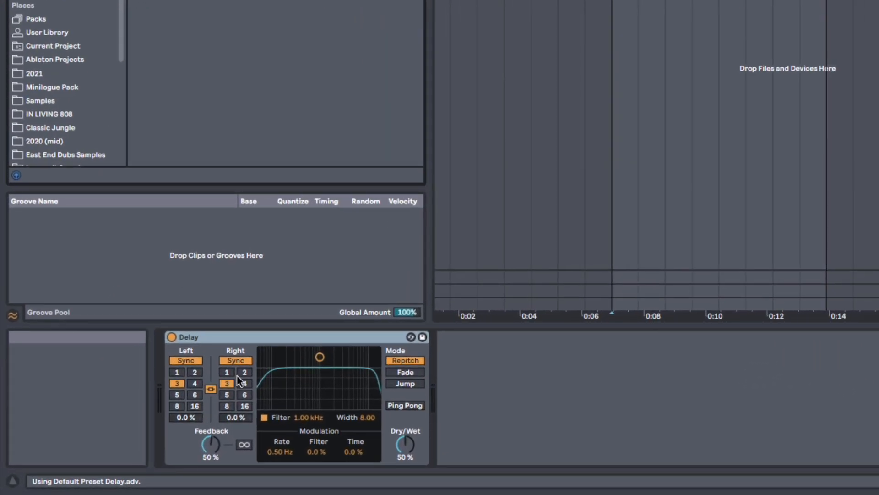
{"action": "left_click", "coordinate": [237, 362]}
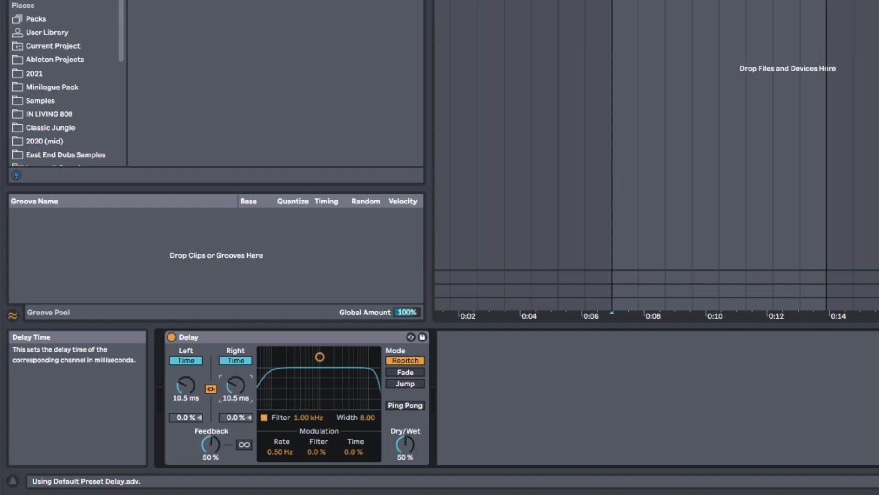
{"action": "left_click_drag", "start_coordinate": [236, 386], "coordinate": [202, 467]}
{"action": "left_click_drag", "start_coordinate": [237, 394], "coordinate": [235, 388]}
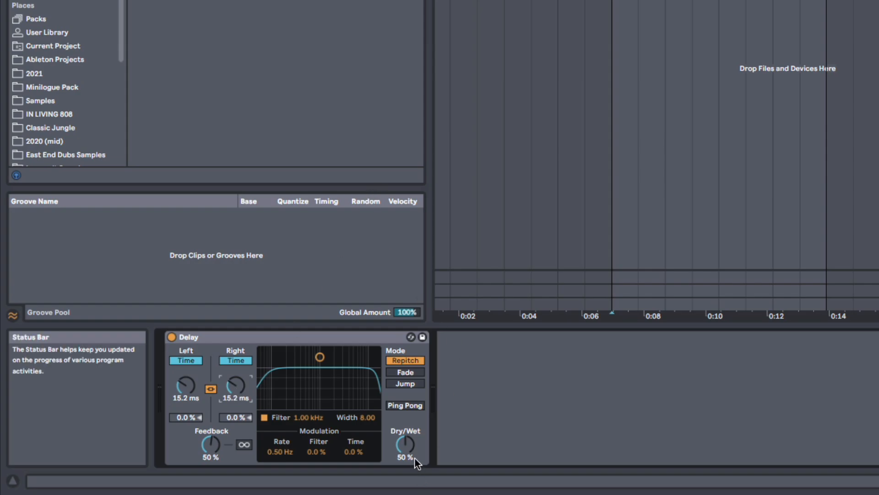
Set the Delay's Dry/Wet to 100%, and during playback adjust its time to 21.6 ms and its feedback to 81%.
{"action": "left_click", "coordinate": [405, 443]}
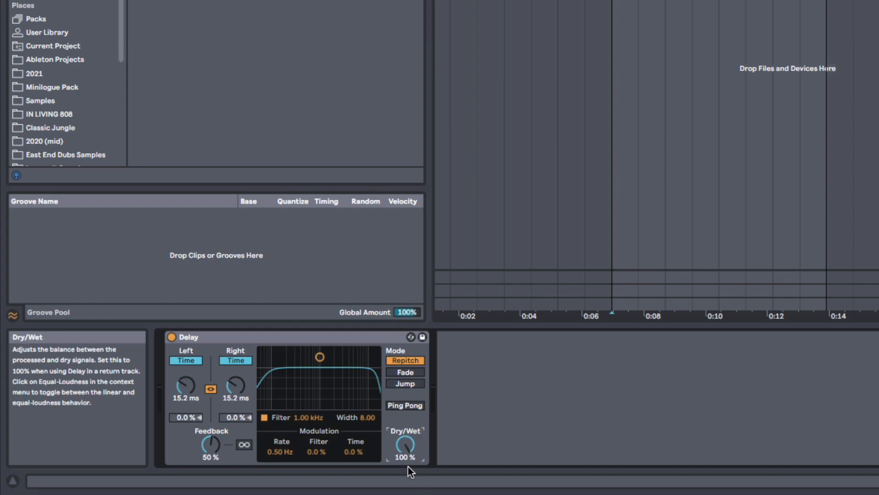
{"action": "key", "text": "space"}
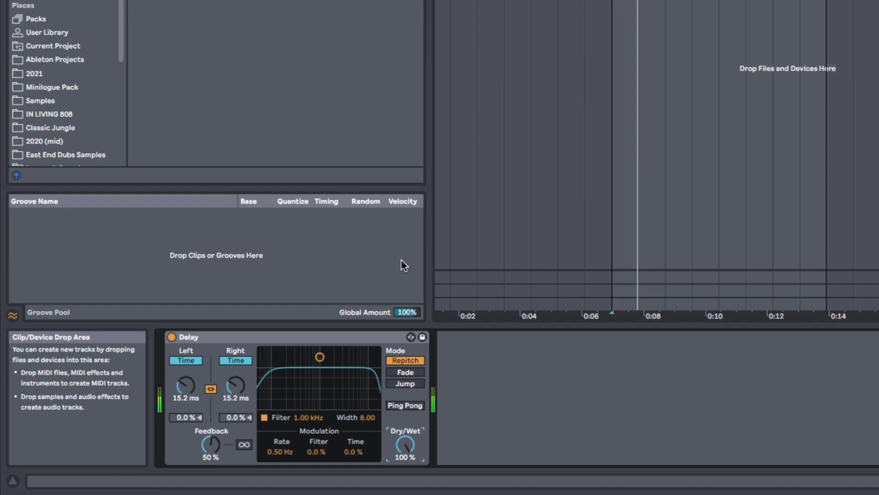
{"action": "mouse_move", "coordinate": [238, 387]}
{"action": "left_mouse_down"}
{"action": "mouse_move", "coordinate": [237, 400]}
{"action": "mouse_move", "coordinate": [237, 380]}
{"action": "mouse_move", "coordinate": [238, 389]}
{"action": "left_mouse_up"}
{"action": "left_click_drag", "start_coordinate": [211, 443], "coordinate": [210, 430]}
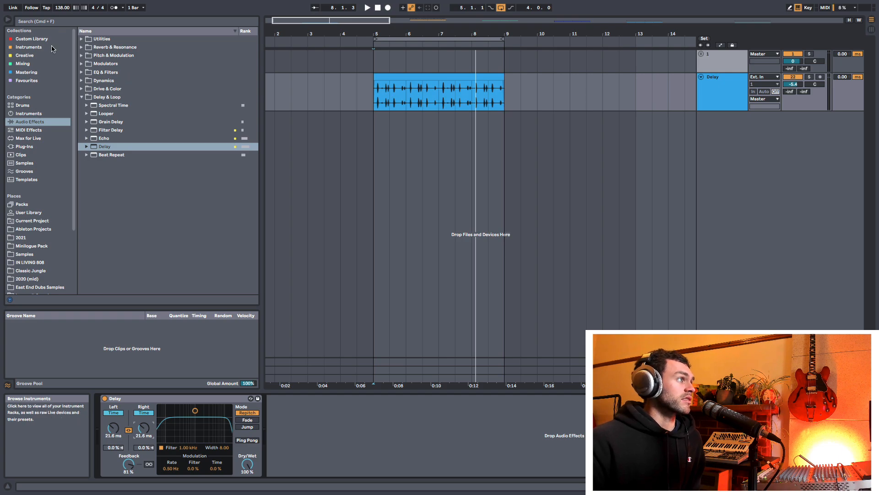
Search the audio effects for "tuner" and add the Tuner after the Delay.
{"action": "left_click", "coordinate": [53, 21]}
{"action": "type", "text": "tuner"}
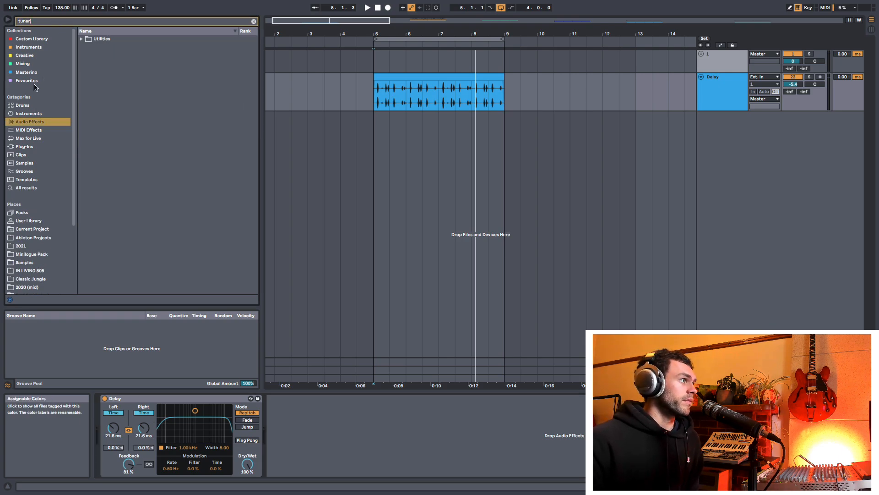
{"action": "left_click", "coordinate": [82, 39]}
{"action": "left_click", "coordinate": [101, 48]}
{"action": "double_click", "coordinate": [102, 47]}
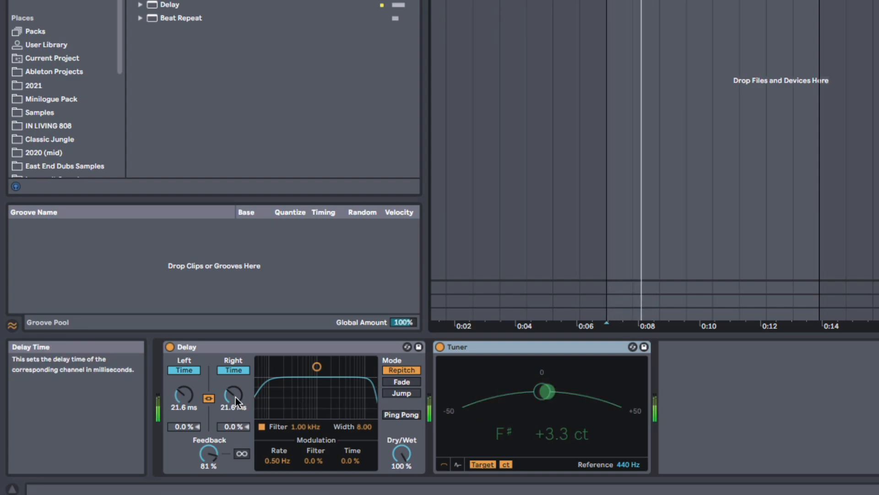
Set the Delay's time to 19.2 ms and feedback to 84%, checking the resulting pitch on the Tuner during playback.
{"action": "mouse_move", "coordinate": [236, 397]}
{"action": "left_mouse_down"}
{"action": "mouse_move", "coordinate": [235, 409]}
{"action": "mouse_move", "coordinate": [236, 397]}
{"action": "left_mouse_up"}
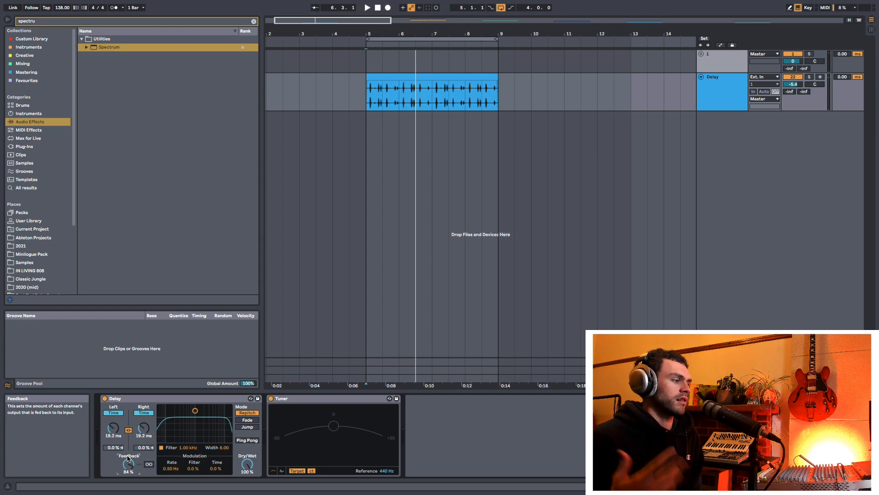
{"action": "key", "text": "space"}
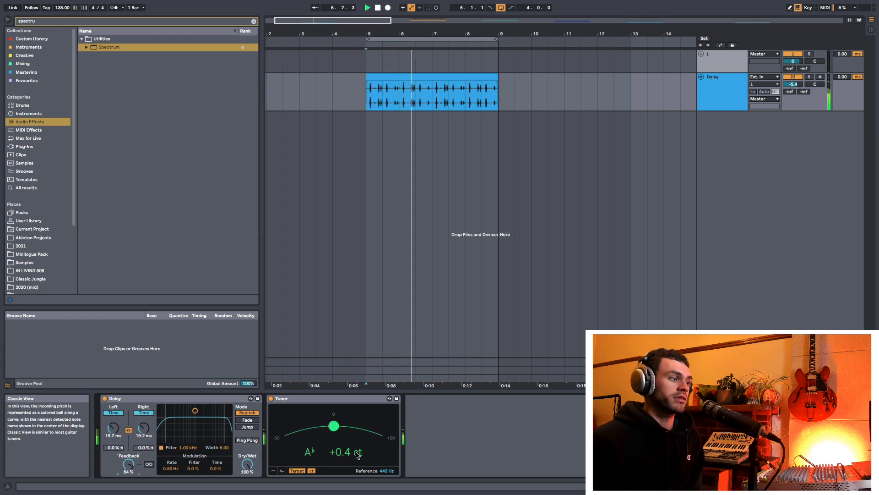
{"action": "key", "text": "space"}
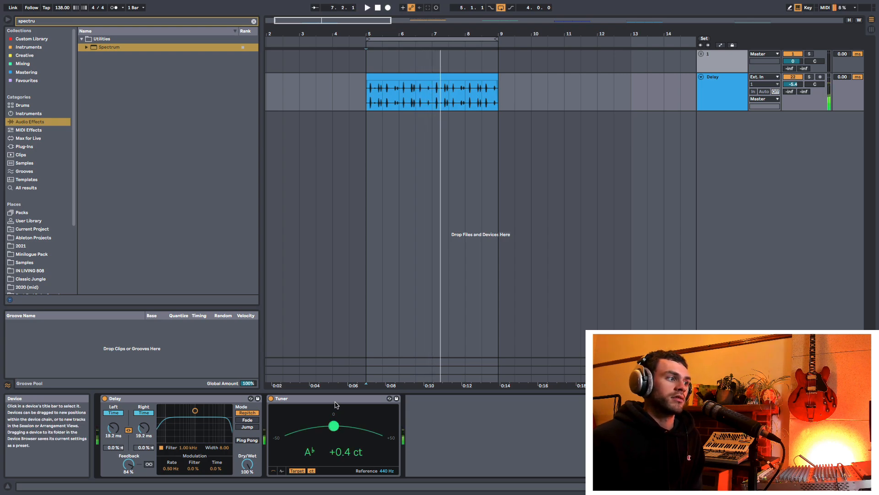
Remove the Tuner from the effect chain and lower the Delay's feedback to 72%.
{"action": "left_click", "coordinate": [337, 403]}
{"action": "key", "text": "Delete"}
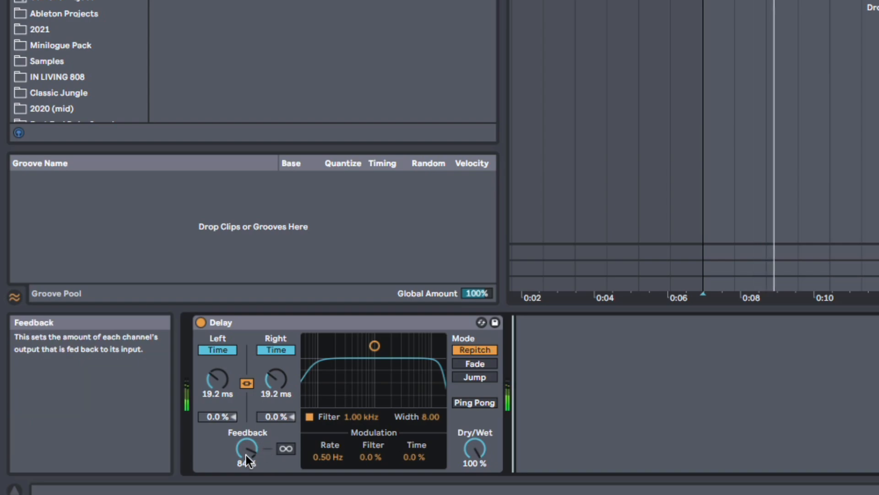
{"action": "left_click_drag", "start_coordinate": [246, 454], "coordinate": [245, 462]}
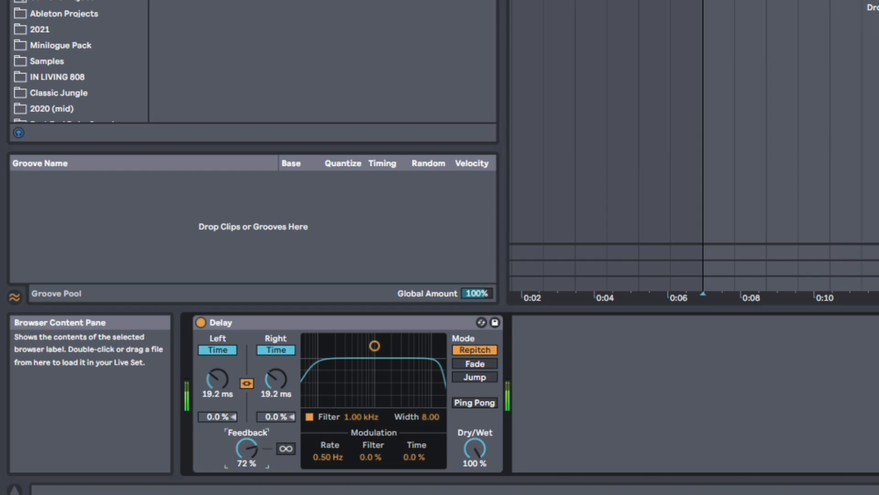
Add an Auto Filter and an Echo after the Delay in the effect chain.
{"action": "scroll", "coordinate": [77, 59], "scroll_direction": "down", "scroll_amount": 1}
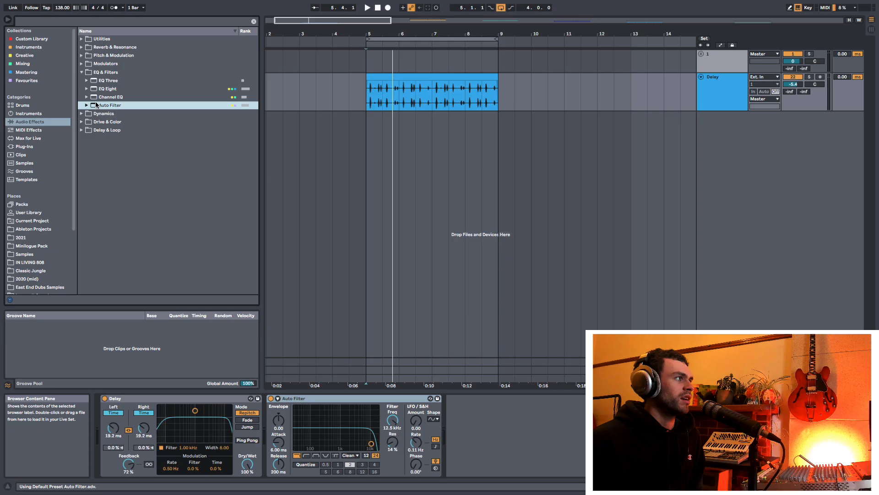
{"action": "left_click", "coordinate": [41, 56]}
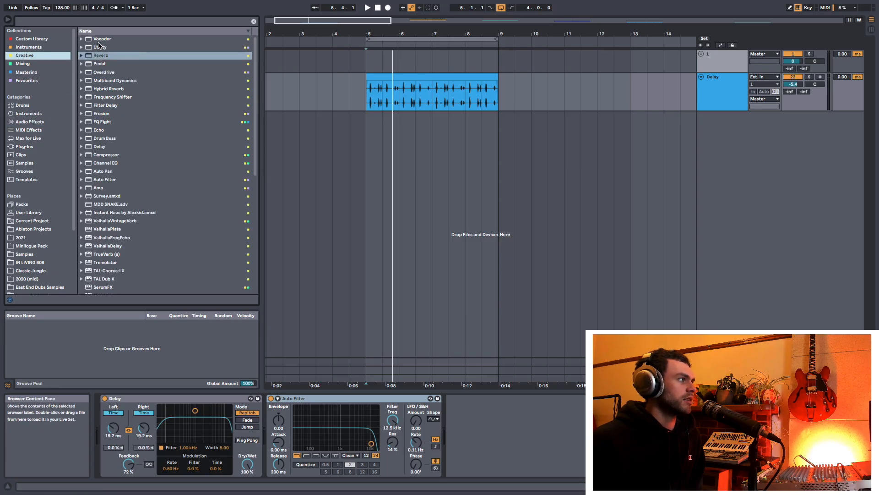
{"action": "left_click", "coordinate": [103, 21]}
{"action": "type", "text": "echo"}
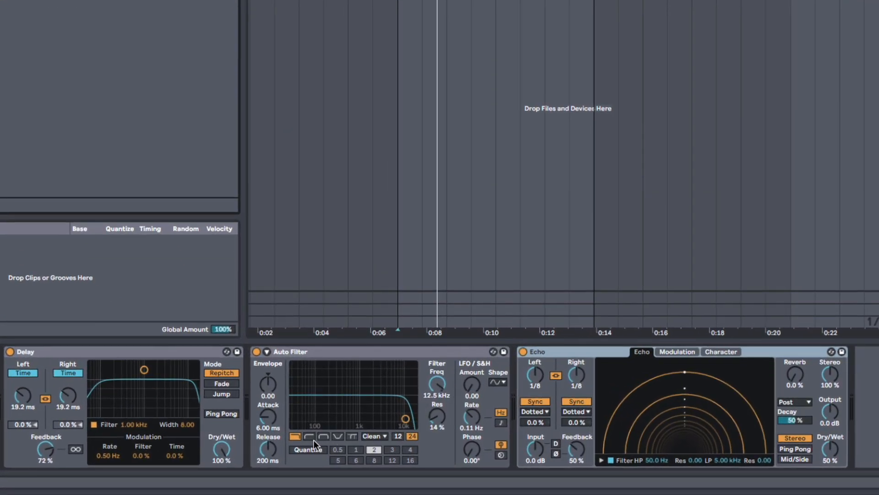
Set the Auto Filter to band-pass at 842 Hz with 39% resonance and 16.7 LFO amount, and Echo's high-pass to 220 Hz.
{"action": "left_click", "coordinate": [324, 436]}
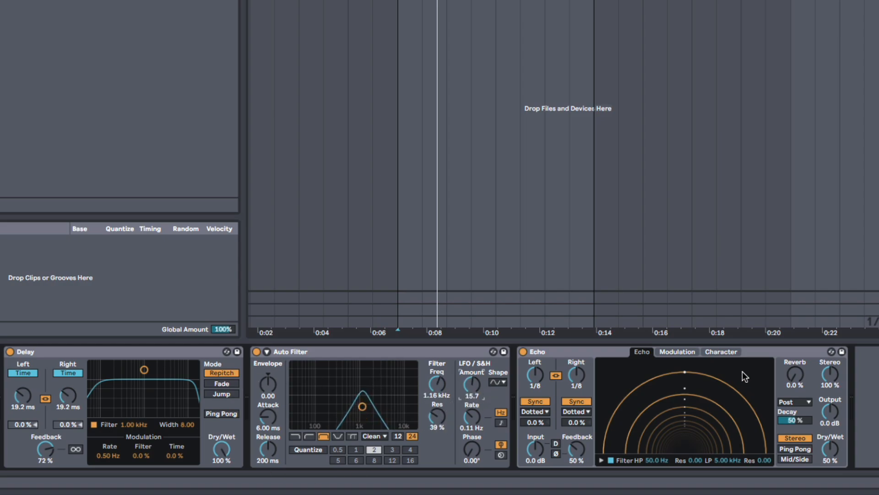
{"action": "left_click", "coordinate": [602, 460]}
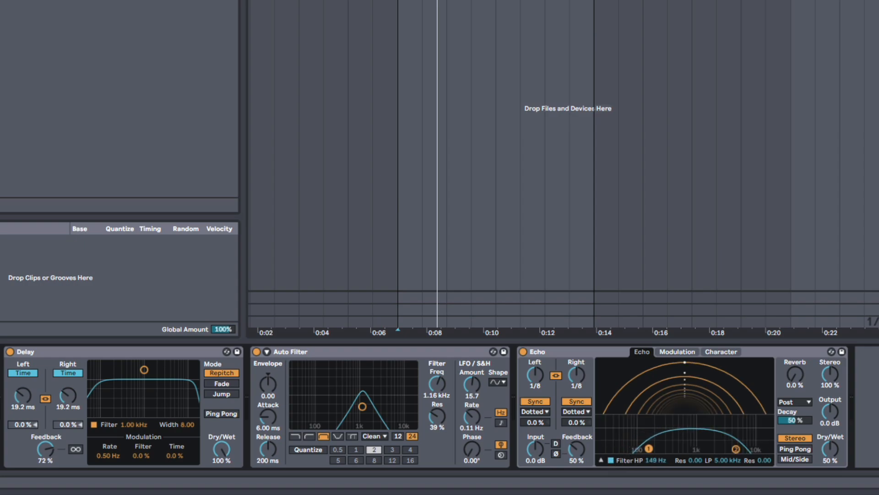
{"action": "key", "text": "space"}
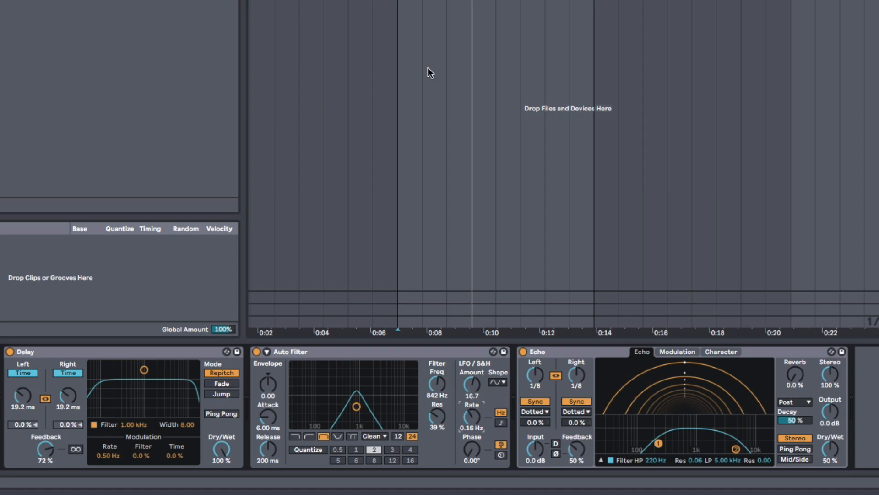
During playback, refine the Auto Filter to 51% resonance and 18.1 LFO amount, and set Echo's high-pass to 401 Hz with 0.20 resonance.
{"action": "key", "text": "space"}
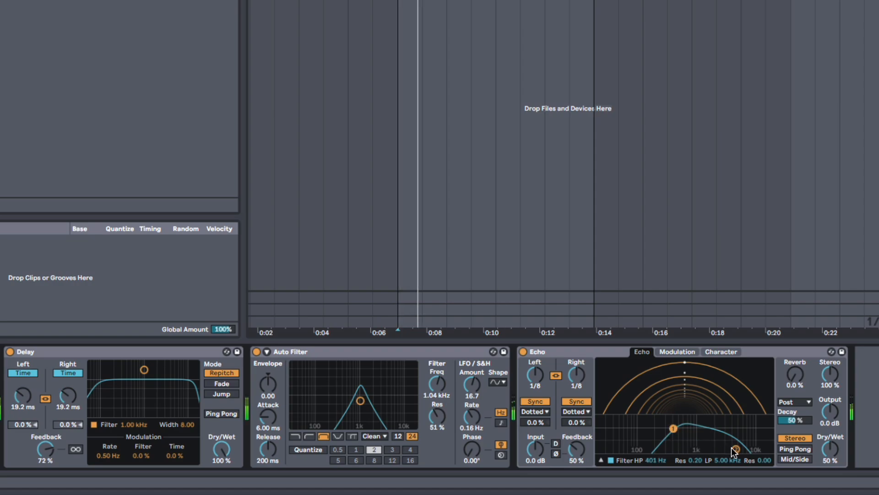
{"action": "left_click_drag", "start_coordinate": [736, 449], "coordinate": [738, 450]}
{"action": "left_click_drag", "start_coordinate": [472, 385], "coordinate": [438, 378]}
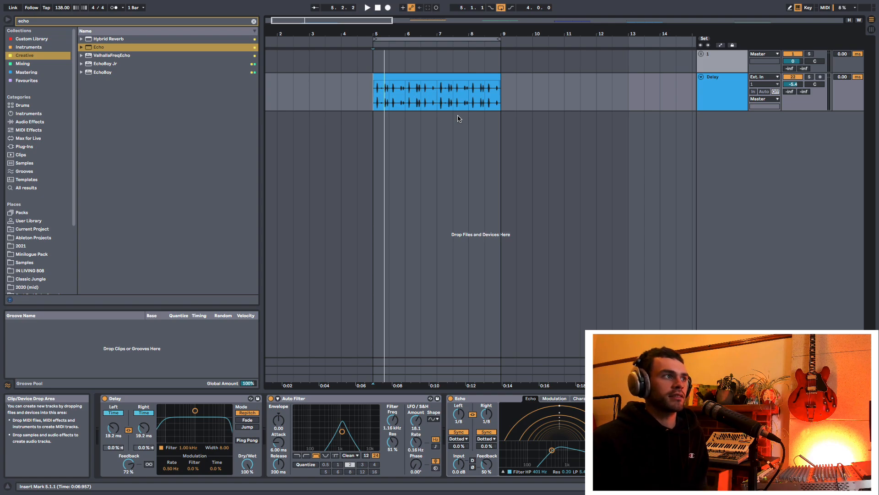
Play the looped Delay clip from bar 5 to listen to the finished effect chain.
{"action": "left_click_drag", "start_coordinate": [410, 35], "coordinate": [440, 35]}
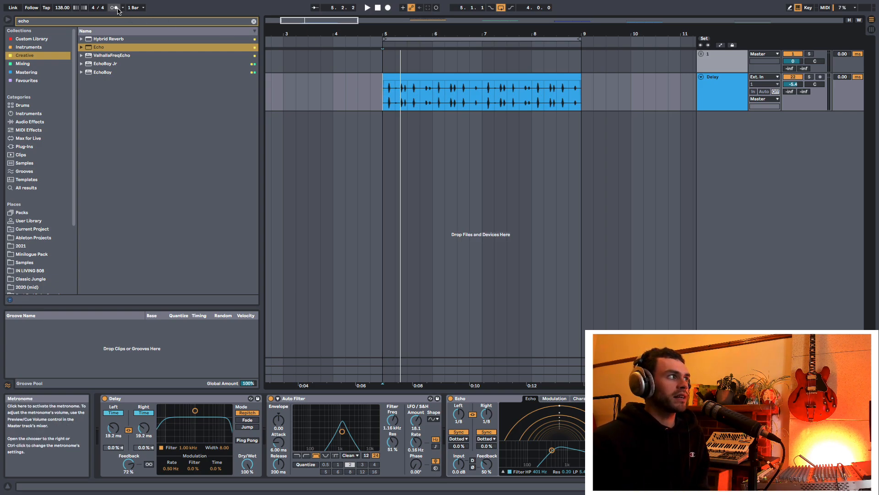
{"action": "key", "text": "space"}
{"action": "left_click_drag", "start_coordinate": [439, 34], "coordinate": [411, 31]}
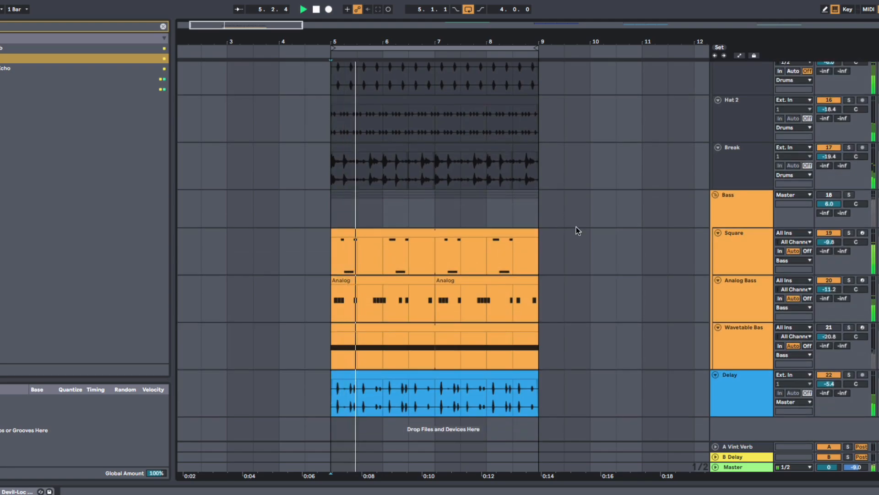
Collapse the Drums group while the full loop plays, and select the Wavetable Bass track inside the expanded Bass group.
{"action": "left_click", "coordinate": [738, 381]}
{"action": "left_click", "coordinate": [732, 211]}
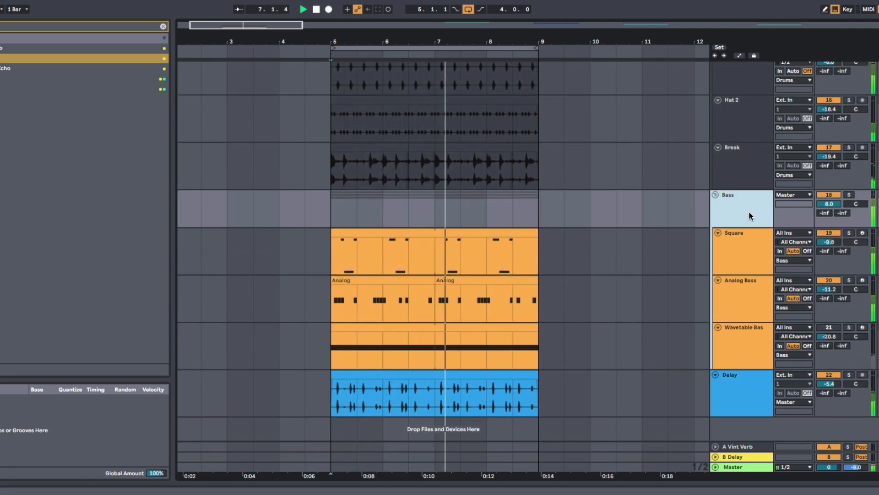
{"action": "left_click", "coordinate": [715, 195]}
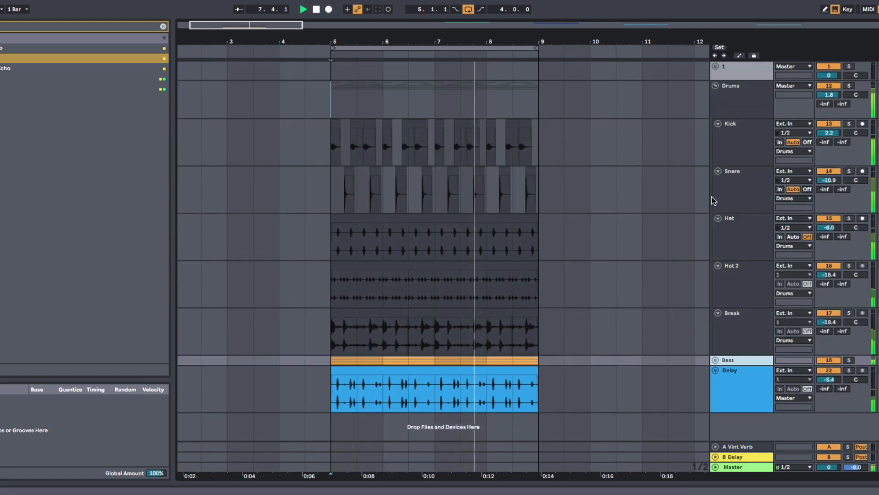
{"action": "left_click", "coordinate": [715, 360]}
{"action": "scroll", "coordinate": [718, 338], "scroll_direction": "down", "scroll_amount": 3}
{"action": "scroll", "coordinate": [718, 338], "scroll_direction": "up", "scroll_amount": 3}
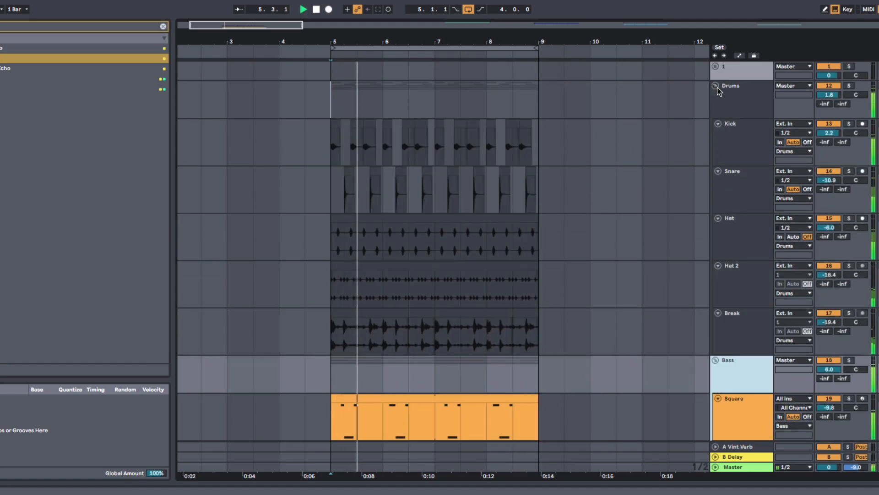
{"action": "left_click", "coordinate": [715, 86]}
{"action": "left_click", "coordinate": [741, 246]}
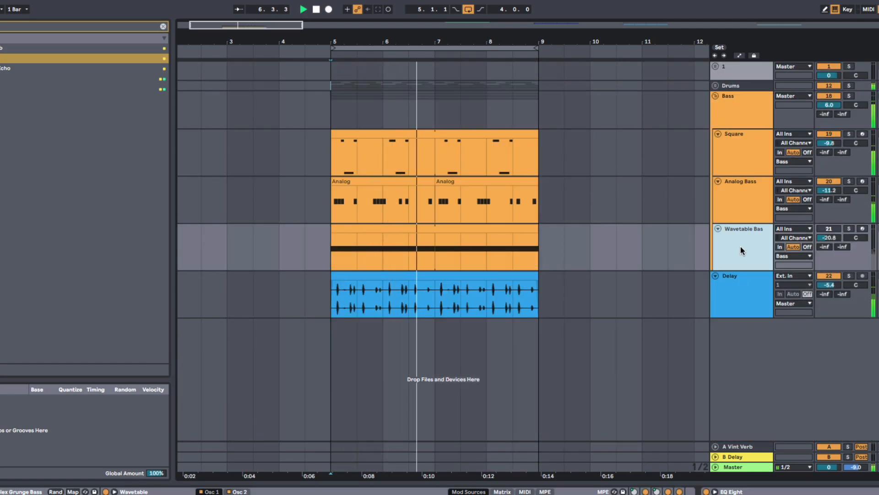
Collapse the Bass group and slightly raise the Delay track's volume while the full loop plays.
{"action": "left_click", "coordinate": [714, 96]}
{"action": "left_click_drag", "start_coordinate": [828, 115], "coordinate": [828, 107]}
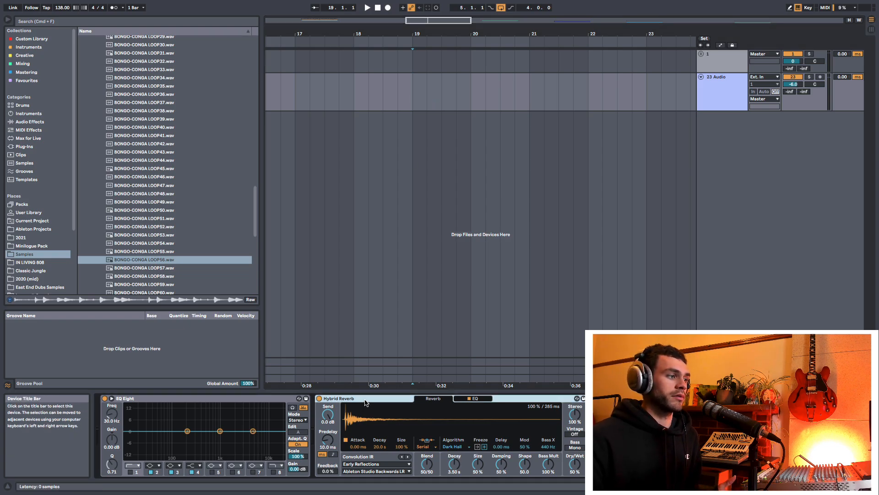
Bypass the Hybrid Reverb and audition the BONGO-CONGA LOOP54.wav sample from the Samples folder.
{"action": "key", "text": "0"}
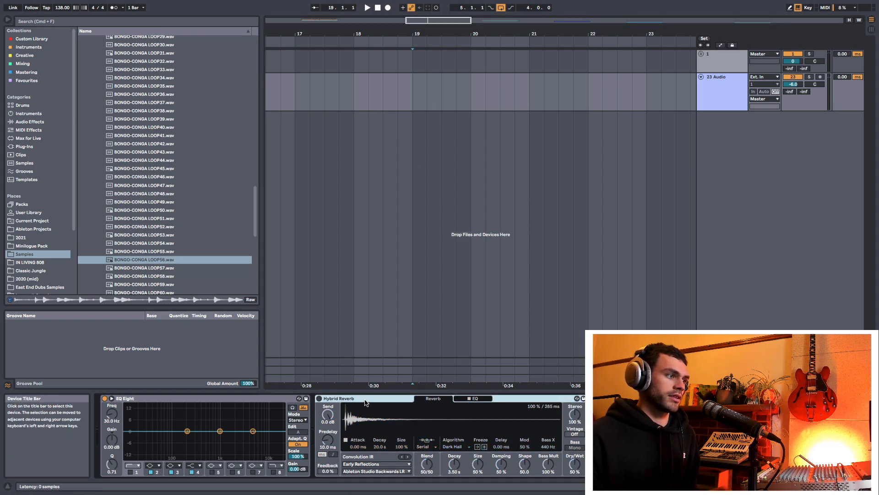
{"action": "scroll", "coordinate": [183, 252], "scroll_direction": "up", "scroll_amount": 3}
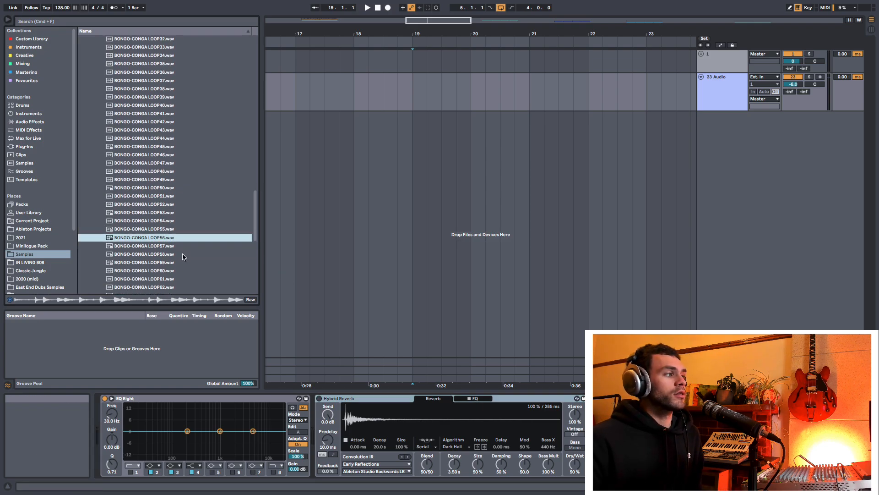
{"action": "scroll", "coordinate": [170, 245], "scroll_direction": "down", "scroll_amount": 8}
{"action": "scroll", "coordinate": [165, 218], "scroll_direction": "up", "scroll_amount": 9}
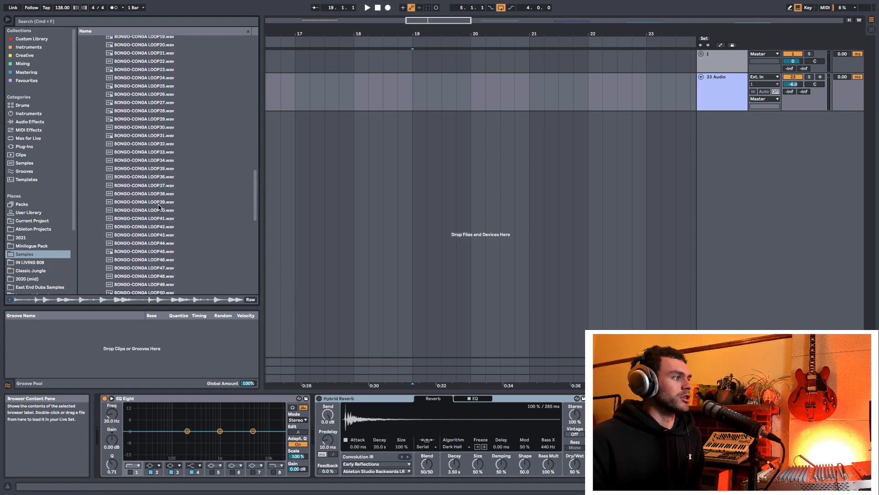
{"action": "scroll", "coordinate": [163, 215], "scroll_direction": "down", "scroll_amount": 2}
{"action": "scroll", "coordinate": [163, 215], "scroll_direction": "down", "scroll_amount": 2}
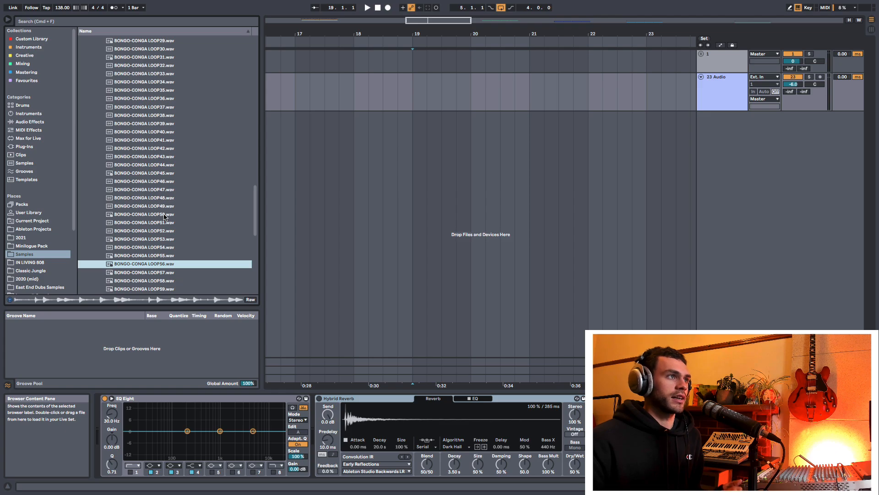
{"action": "left_click", "coordinate": [166, 247]}
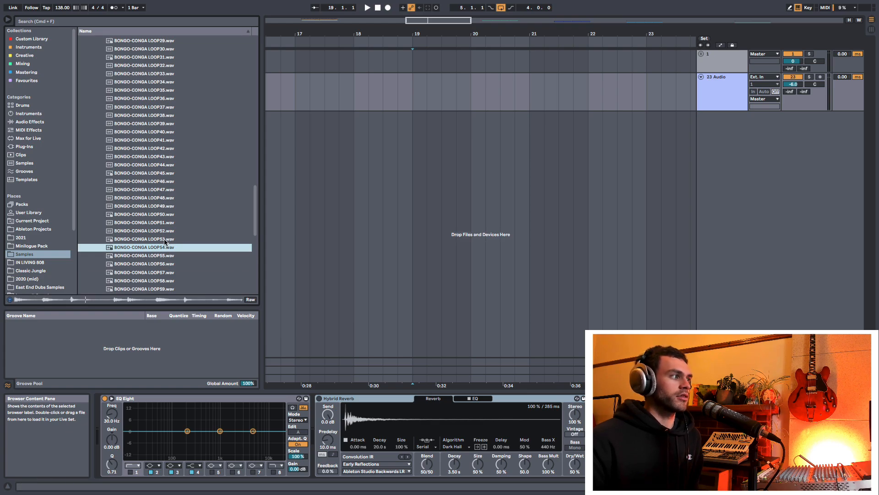
Audition BONGO-CONGA LOOP57.wav and place it on the empty audio track at bar 19.
{"action": "scroll", "coordinate": [166, 242], "scroll_direction": "down", "scroll_amount": 1}
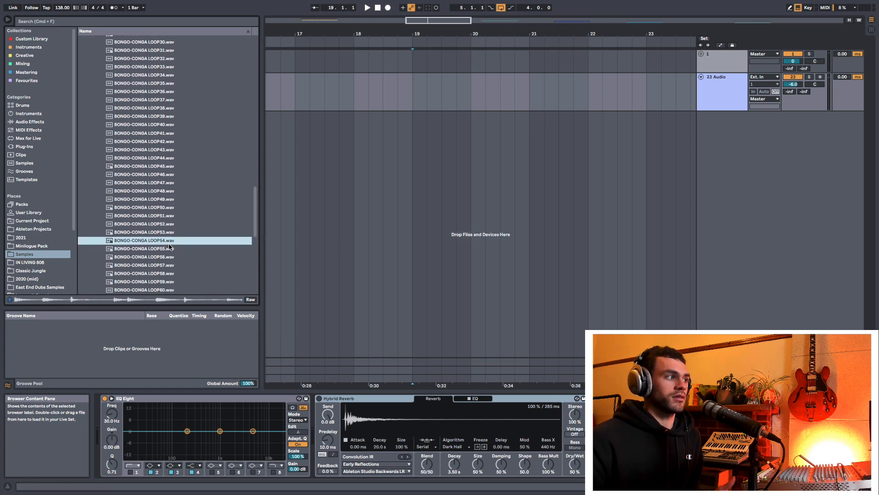
{"action": "left_click", "coordinate": [163, 265]}
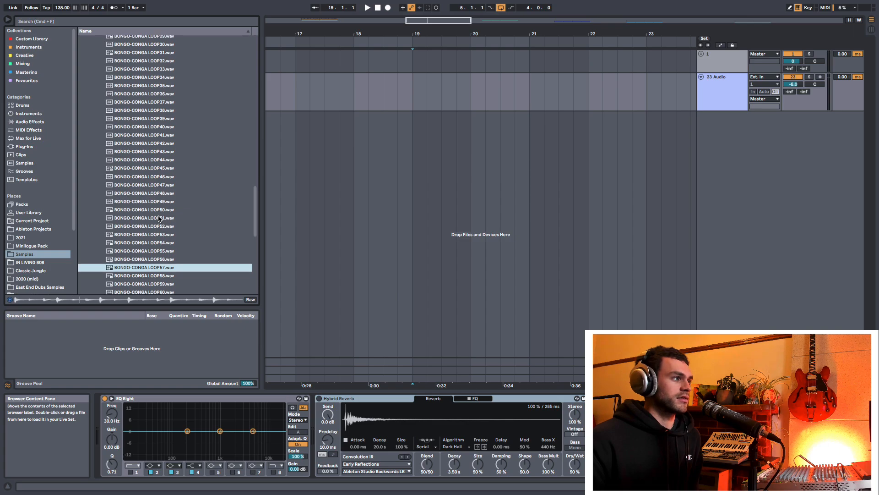
{"action": "scroll", "coordinate": [163, 257], "scroll_direction": "down", "scroll_amount": 1}
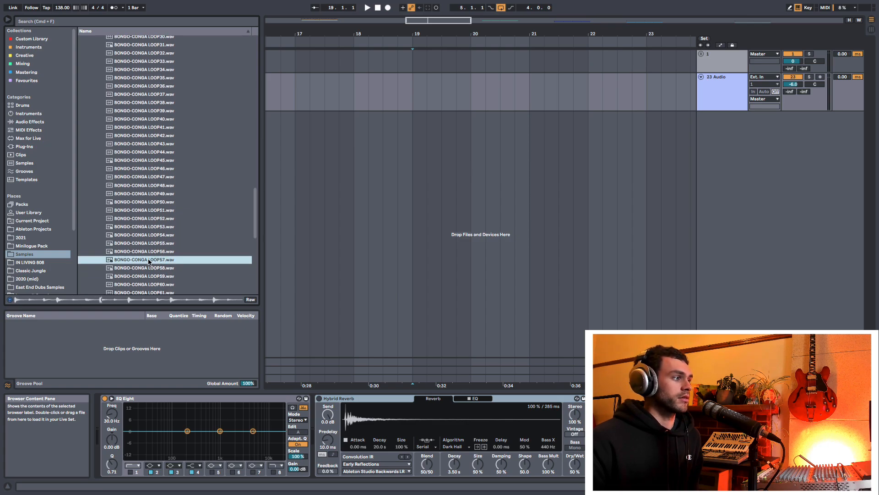
{"action": "left_click_drag", "start_coordinate": [150, 262], "coordinate": [412, 112]}
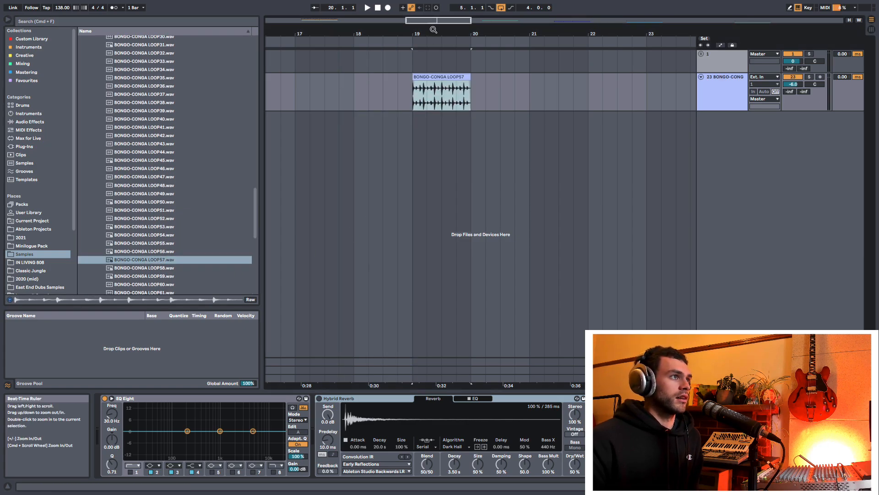
{"action": "left_click_drag", "start_coordinate": [431, 34], "coordinate": [433, 32]}
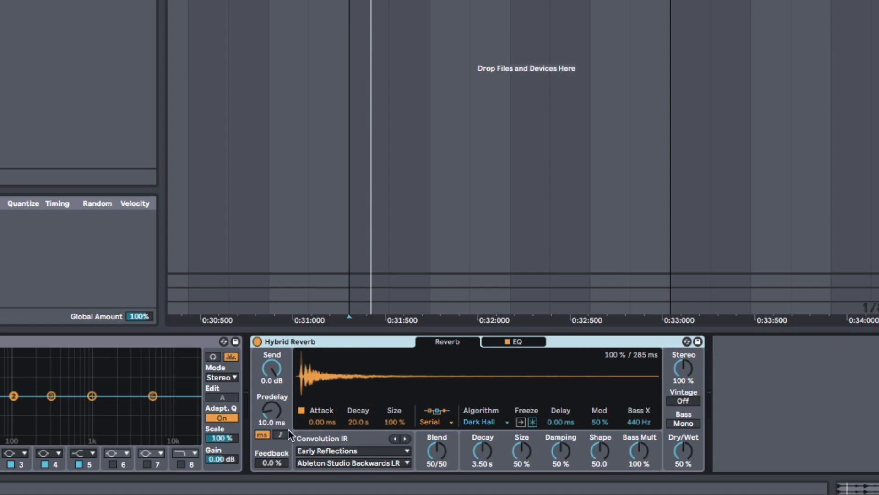
Set the Hybrid Reverb's predelay to 16.0 ms and its routing to Convolution only.
{"action": "left_click_drag", "start_coordinate": [277, 422], "coordinate": [277, 412]}
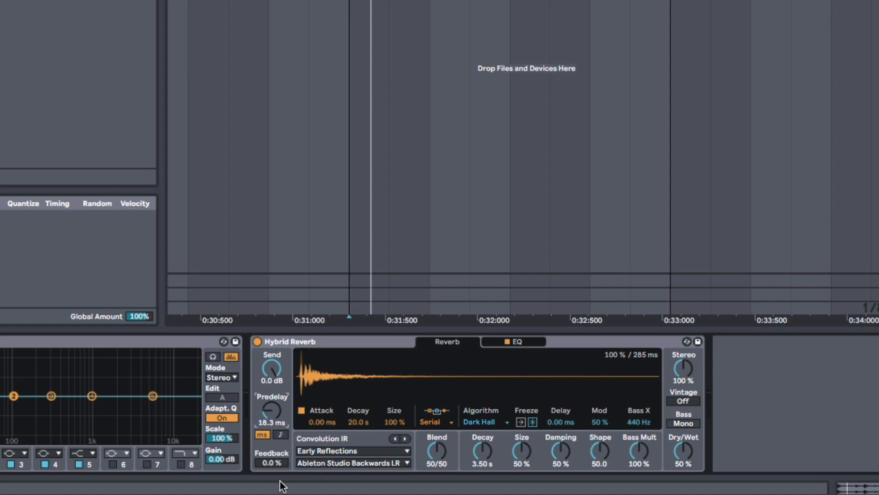
{"action": "left_click_drag", "start_coordinate": [276, 468], "coordinate": [276, 448]}
{"action": "left_click", "coordinate": [435, 422]}
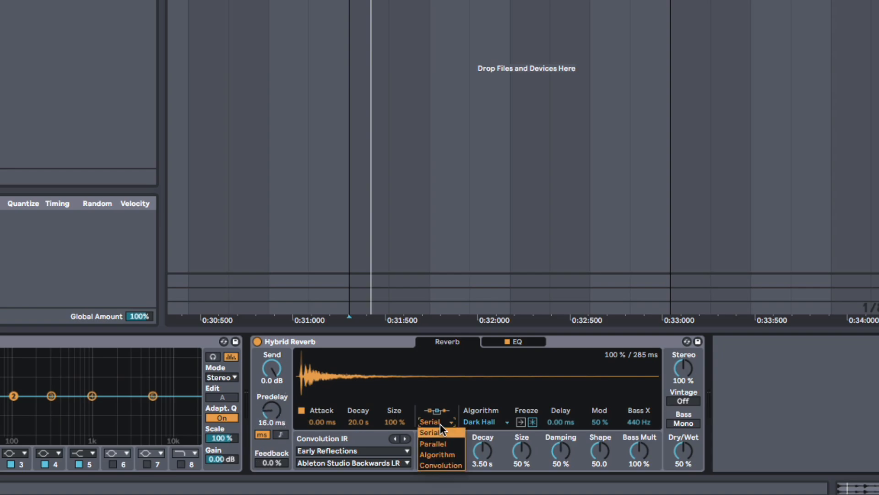
{"action": "left_click", "coordinate": [442, 464]}
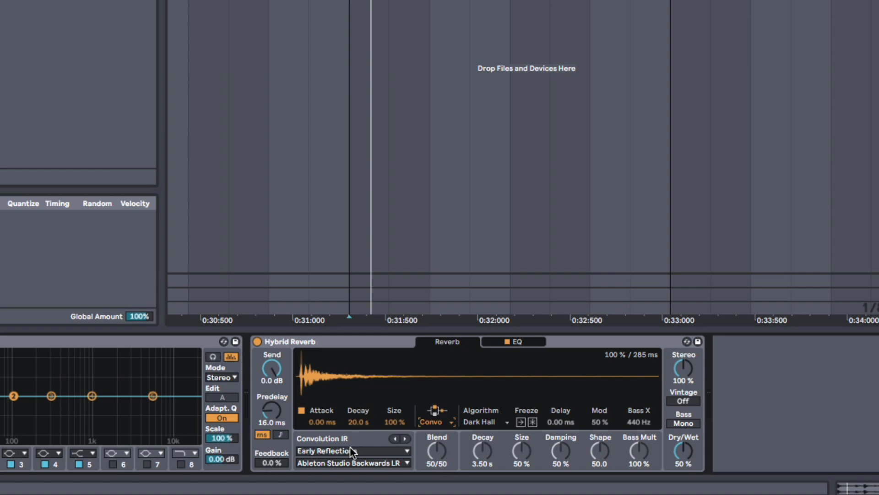
Choose the Made for Drums impulse category in Hybrid Reverb and browse its impulse responses to The Metal Garage.
{"action": "left_click_drag", "start_coordinate": [319, 384], "coordinate": [319, 399]}
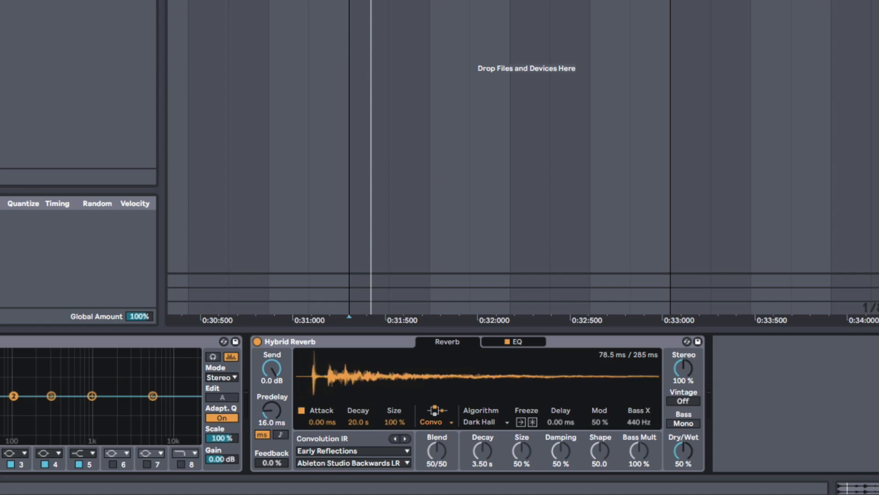
{"action": "left_click", "coordinate": [373, 452]}
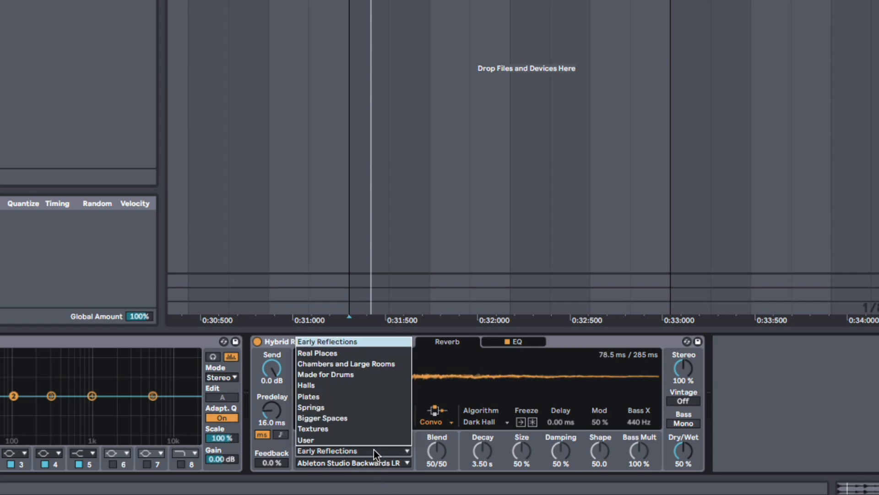
{"action": "left_click", "coordinate": [361, 374]}
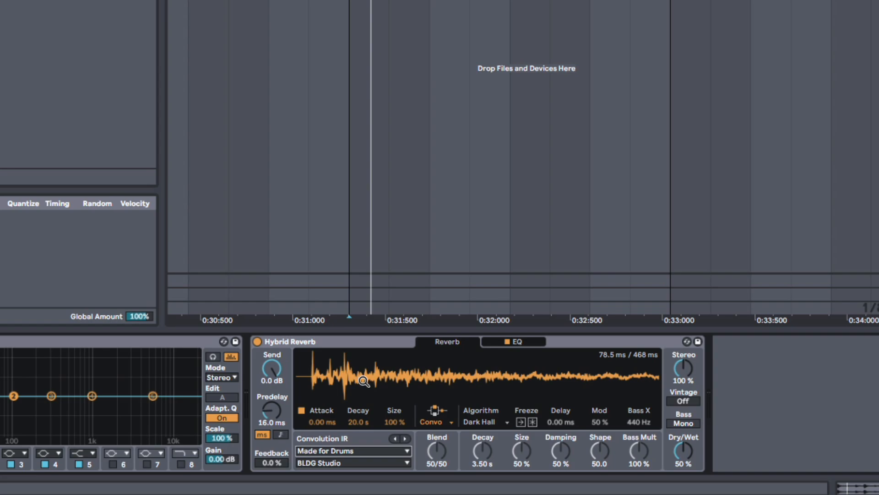
{"action": "left_click", "coordinate": [380, 463]}
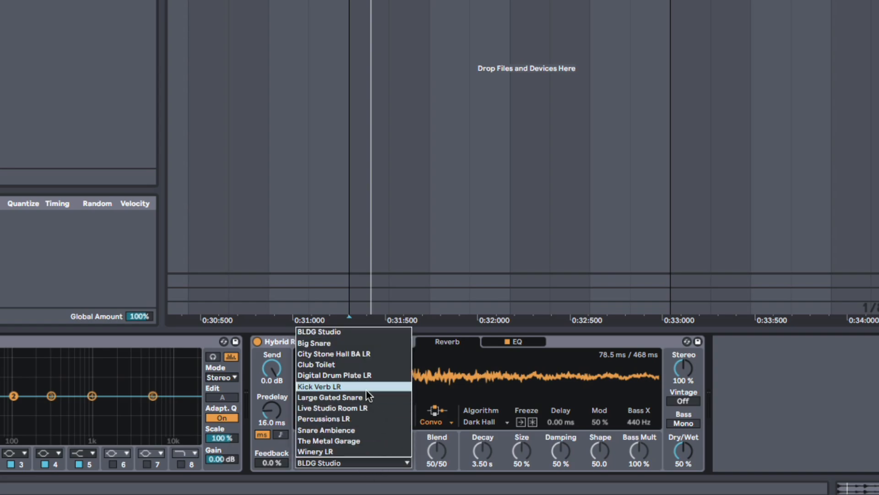
{"action": "left_click", "coordinate": [353, 397]}
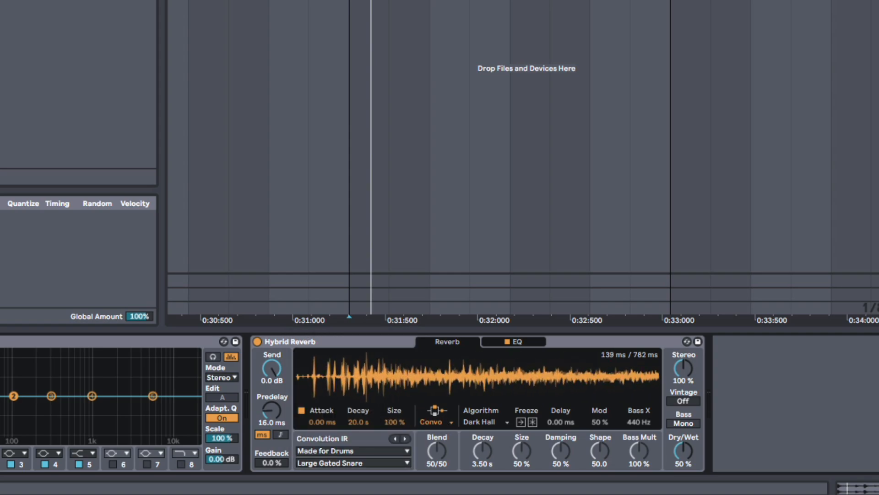
{"action": "left_click", "coordinate": [403, 438]}
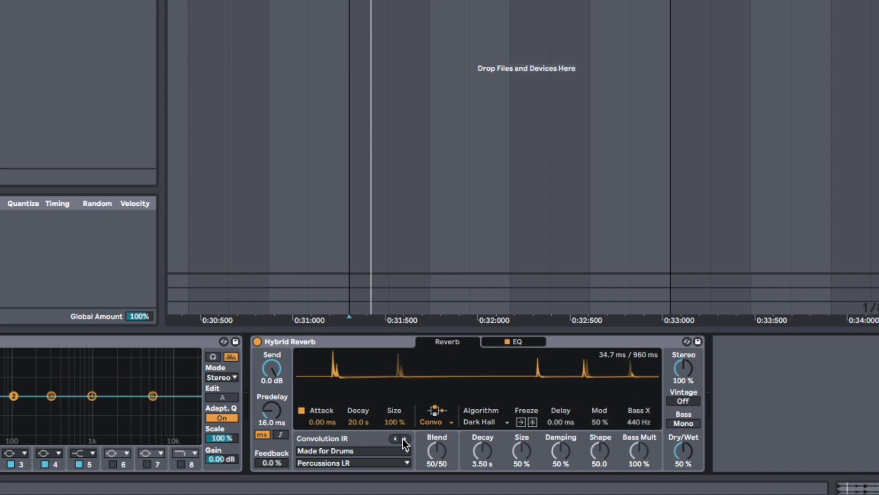
{"action": "left_click", "coordinate": [403, 438]}
{"action": "left_click", "coordinate": [403, 439]}
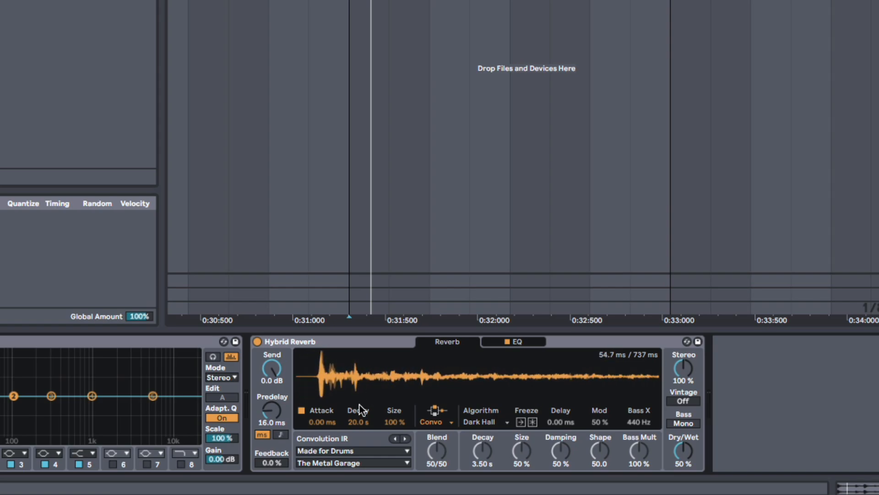
Set the convolution decay to 5.98 s and Dry/Wet to 100%, playing the loop to check the sound.
{"action": "key", "text": "space"}
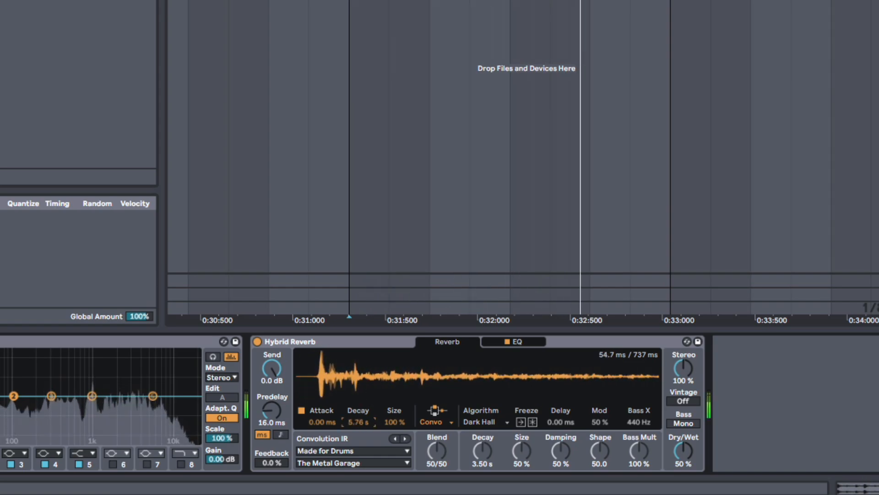
{"action": "key", "text": "space"}
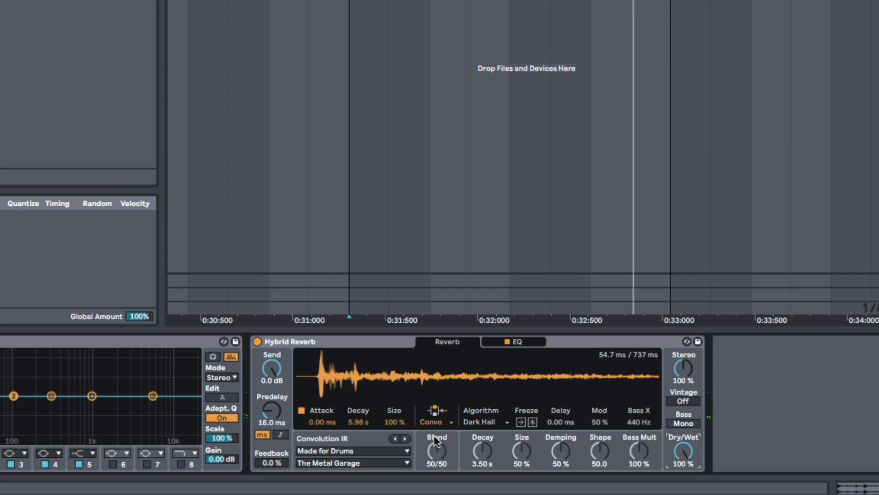
{"action": "key", "text": "space"}
{"action": "key", "text": "space"}
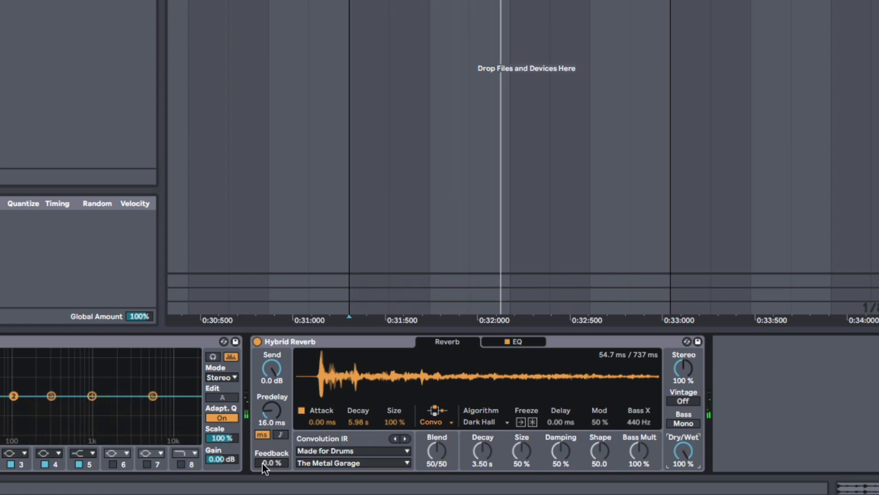
Raise the Hybrid Reverb's feedback to 68% while listening to the looped bongo clip.
{"action": "left_click_drag", "start_coordinate": [262, 463], "coordinate": [262, 443]}
{"action": "key", "text": "space"}
{"action": "left_click_drag", "start_coordinate": [264, 464], "coordinate": [265, 459]}
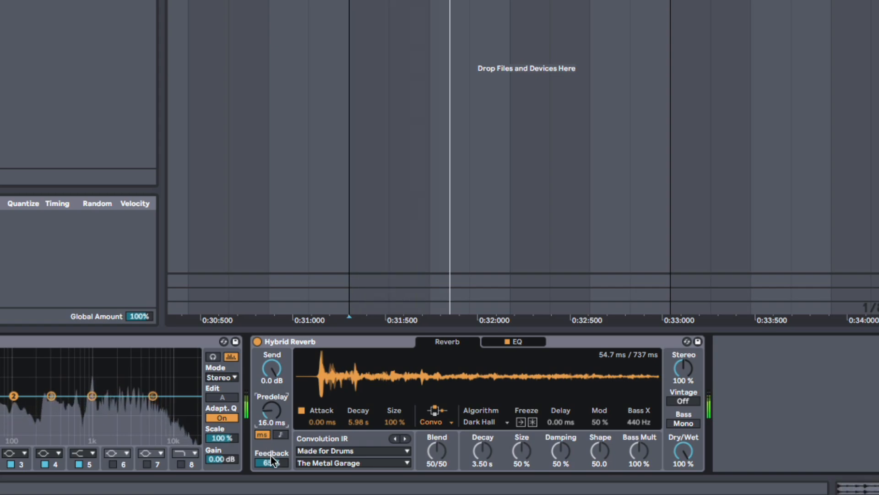
{"action": "left_click_drag", "start_coordinate": [273, 463], "coordinate": [272, 460]}
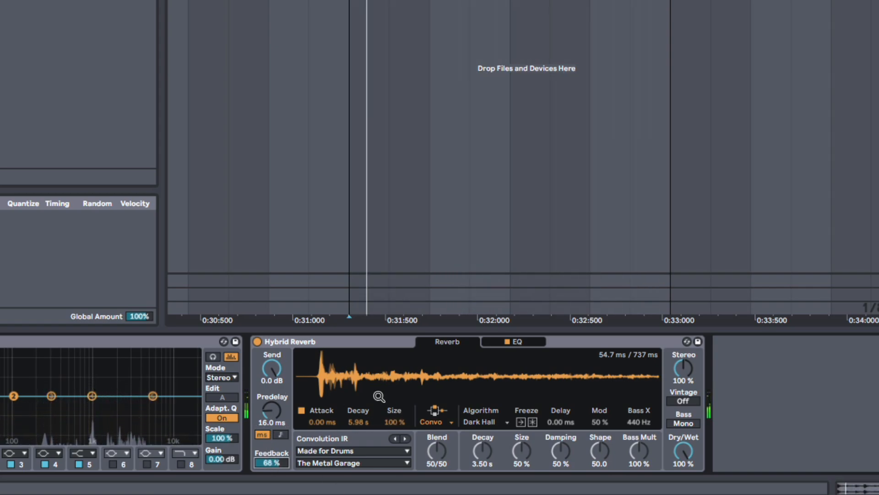
Shorten the convolution decay to 76.7 ms and reduce its size to 65% during playback.
{"action": "left_click_drag", "start_coordinate": [353, 429], "coordinate": [352, 462]}
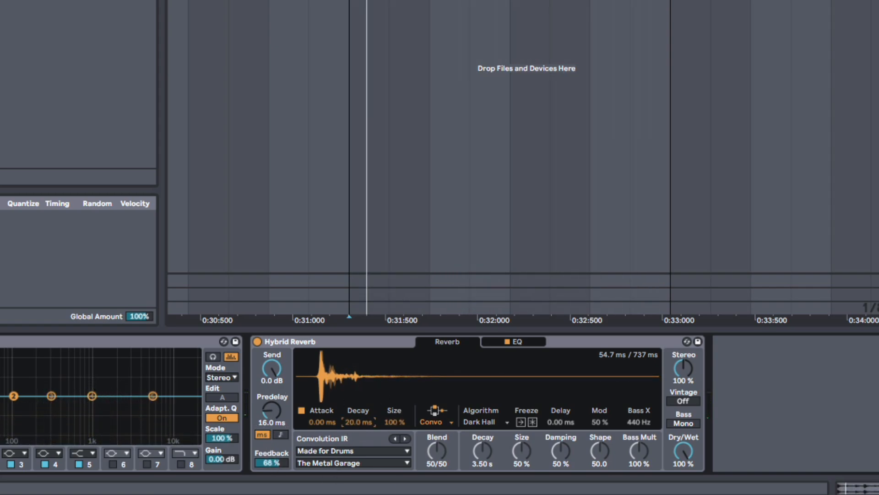
{"action": "left_click_drag", "start_coordinate": [366, 426], "coordinate": [391, 441]}
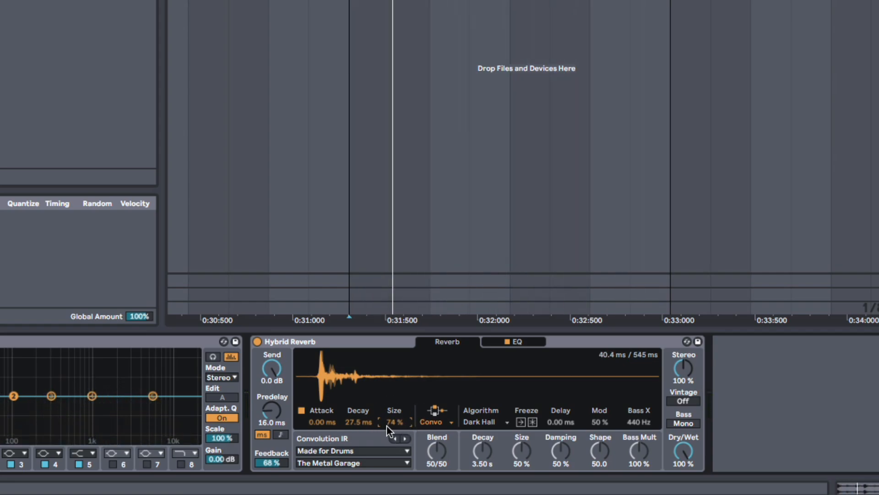
{"action": "mouse_move", "coordinate": [386, 425]}
{"action": "left_mouse_down"}
{"action": "mouse_move", "coordinate": [389, 416]}
{"action": "mouse_move", "coordinate": [397, 422]}
{"action": "left_mouse_up"}
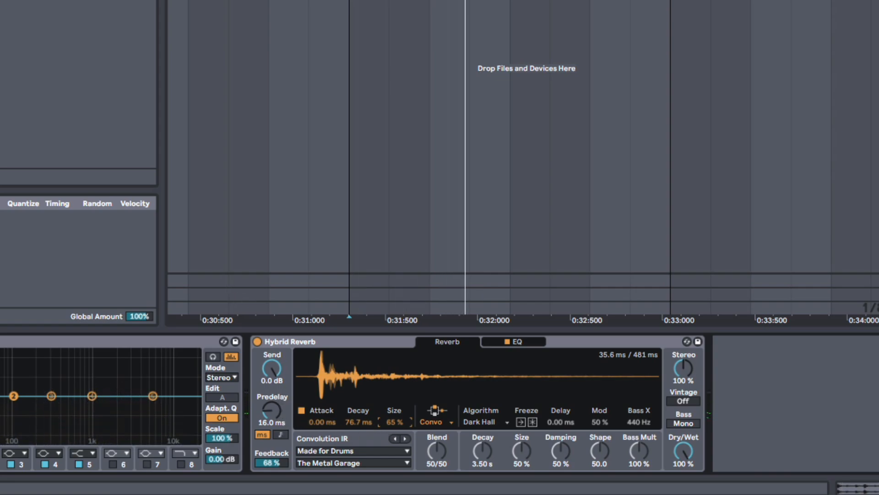
Add a Tuner after the Hybrid Reverb and tune the resonance during playback by setting the predelay to 18.2 ms.
{"action": "key", "text": "ctrl+f"}
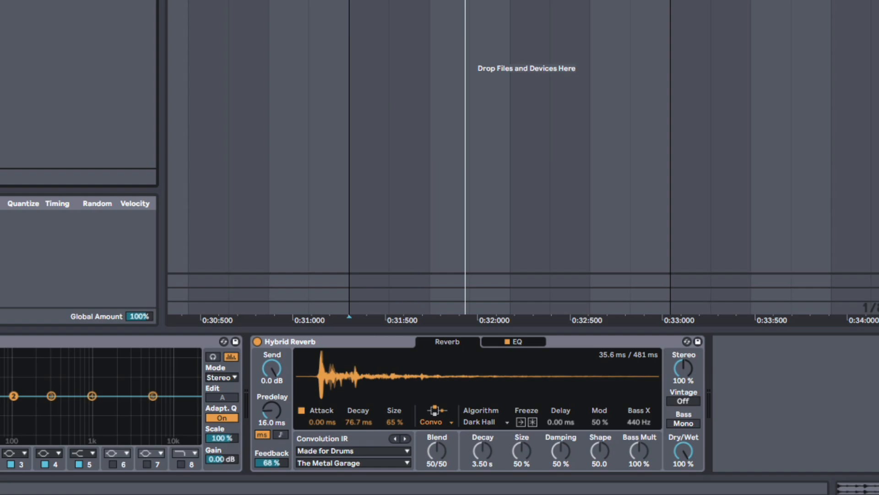
{"action": "mouse_move", "coordinate": [78, 2]}
{"action": "left_mouse_down"}
{"action": "mouse_move", "coordinate": [482, 283]}
{"action": "mouse_move", "coordinate": [730, 381]}
{"action": "left_mouse_up"}
{"action": "key", "text": "space"}
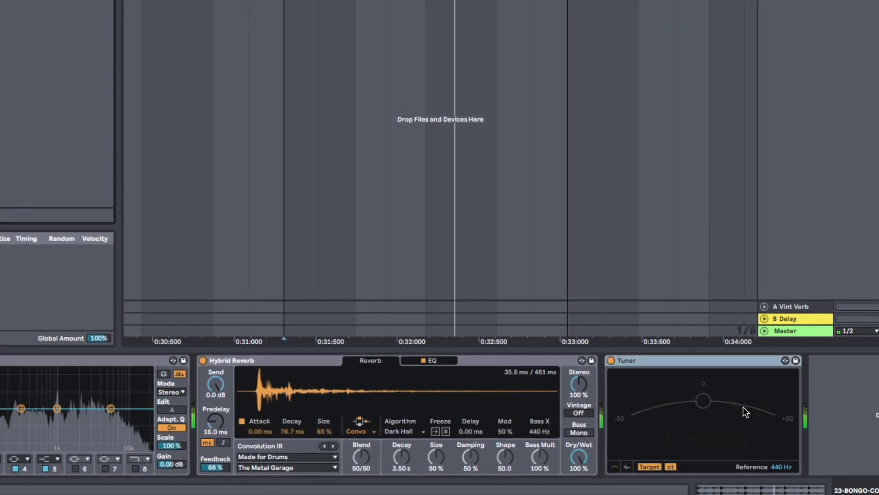
{"action": "left_click_drag", "start_coordinate": [215, 422], "coordinate": [215, 417]}
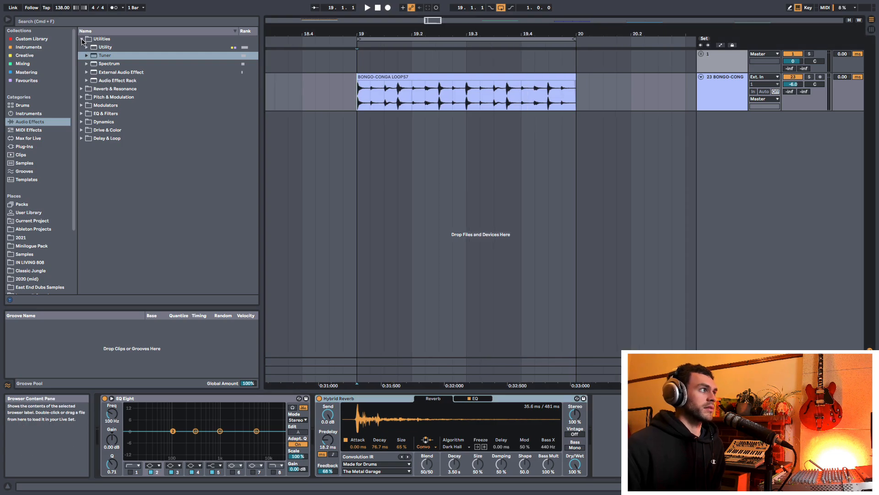
Inspect the Hybrid Reverb's EQ section and play the loop, ending with the bongo-conga track selected.
{"action": "left_click", "coordinate": [82, 40]}
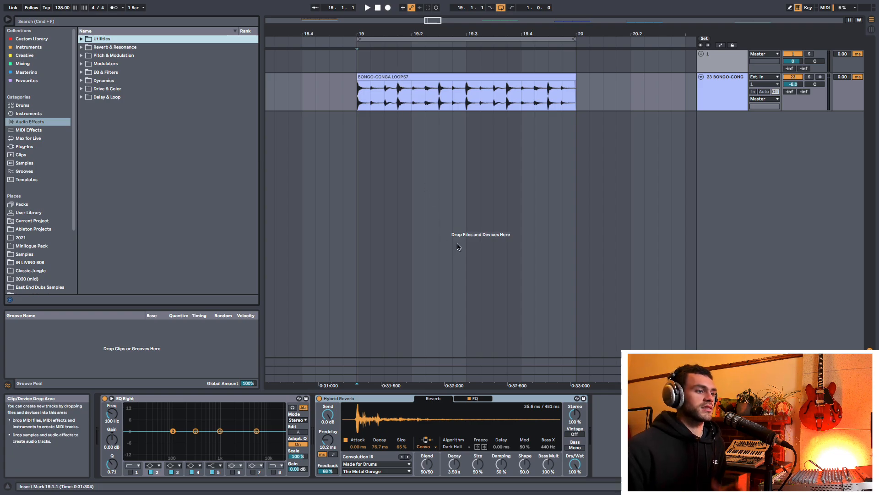
{"action": "left_click", "coordinate": [475, 398]}
{"action": "key", "text": "space"}
{"action": "left_click_drag", "start_coordinate": [386, 457], "coordinate": [512, 414]}
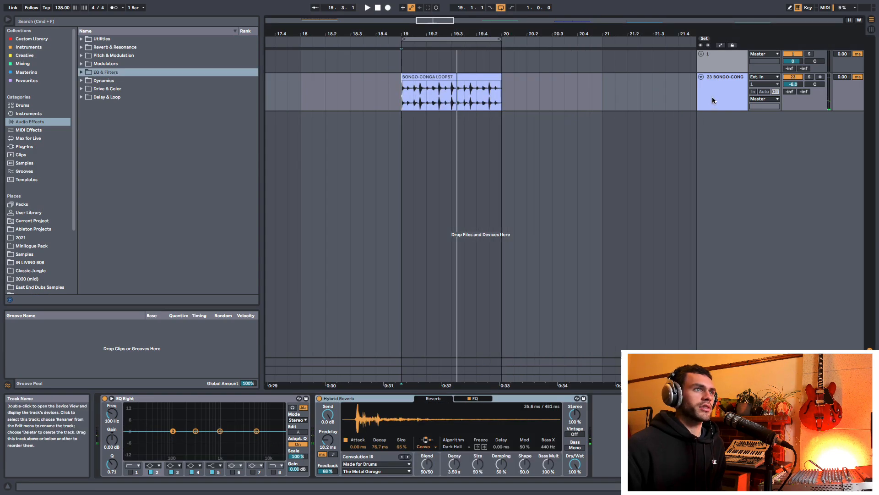
{"action": "left_click", "coordinate": [715, 100]}
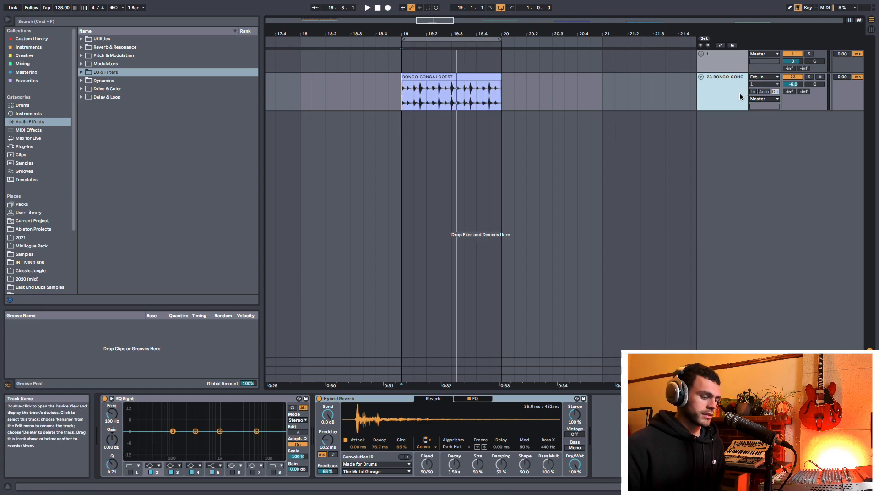
Duplicate the bongo-conga track with its effects and solo the copy for looped playback.
{"action": "key", "text": "super+d"}
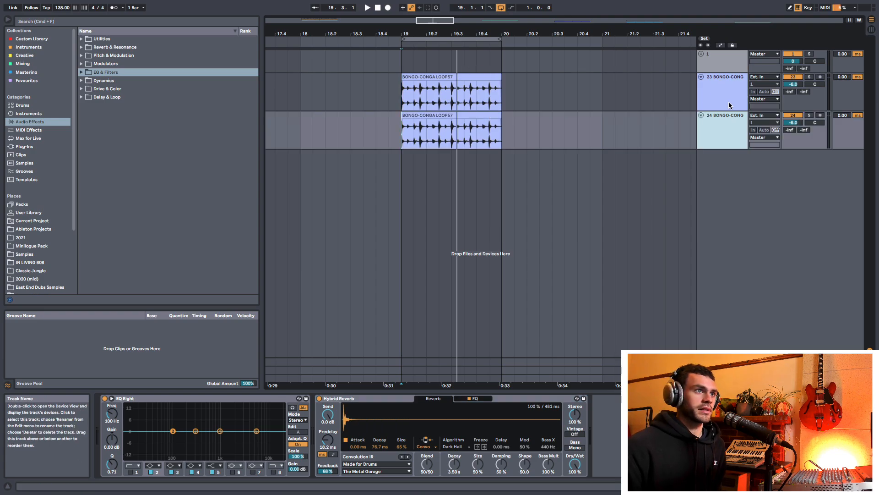
{"action": "left_click", "coordinate": [809, 116]}
{"action": "key", "text": "space"}
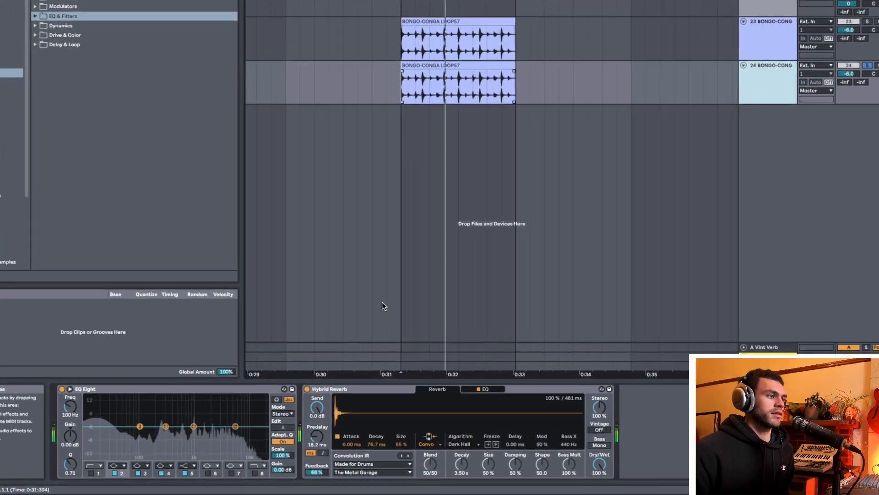
Set the copy's Hybrid Reverb convolution decay to 22.9 ms and its size to 295% during playback.
{"action": "left_click_drag", "start_coordinate": [397, 438], "coordinate": [396, 399]}
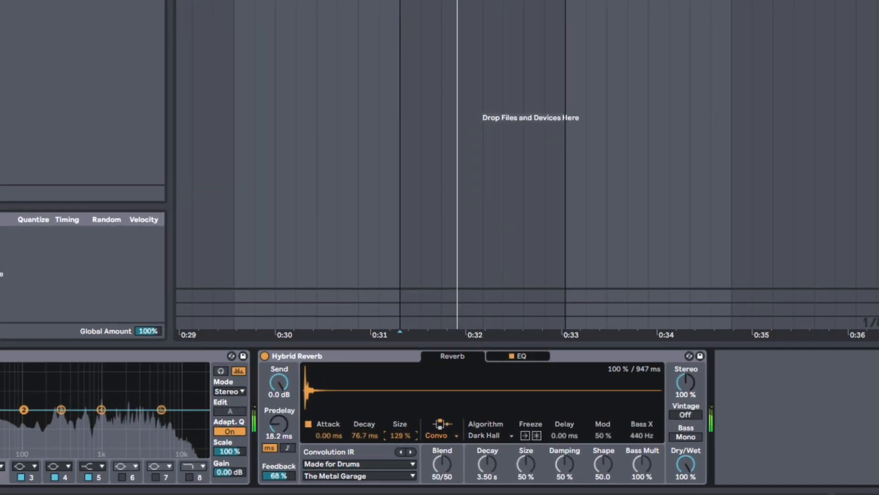
{"action": "left_click_drag", "start_coordinate": [368, 438], "coordinate": [368, 399]}
{"action": "left_click_drag", "start_coordinate": [368, 438], "coordinate": [368, 492]}
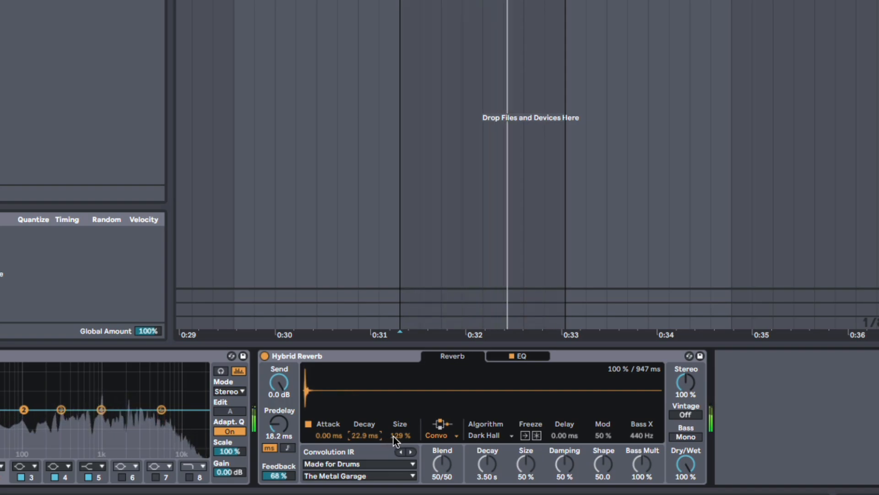
{"action": "left_click_drag", "start_coordinate": [400, 436], "coordinate": [401, 380]}
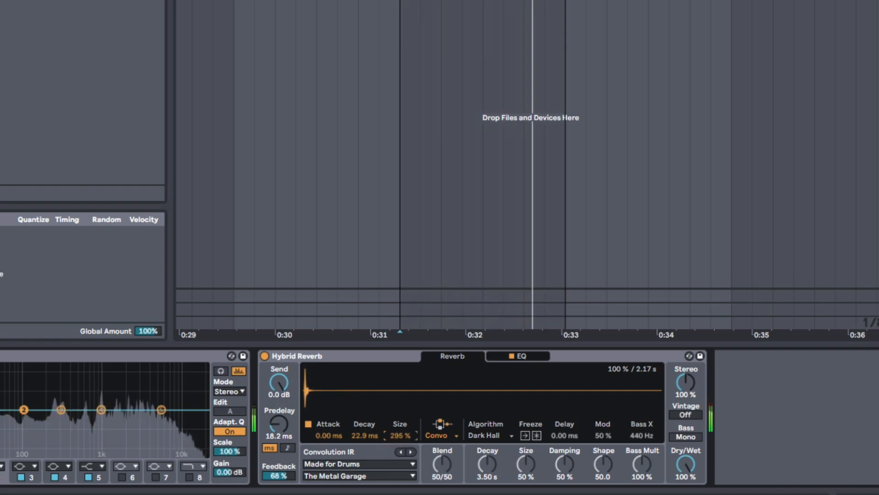
Shape the copy's Hybrid Reverb EQ by moving the low band and setting the high band to 607 Hz at -9.9 dB.
{"action": "left_click", "coordinate": [522, 355]}
{"action": "left_click_drag", "start_coordinate": [442, 421], "coordinate": [380, 420]}
{"action": "left_click_drag", "start_coordinate": [589, 416], "coordinate": [480, 455]}
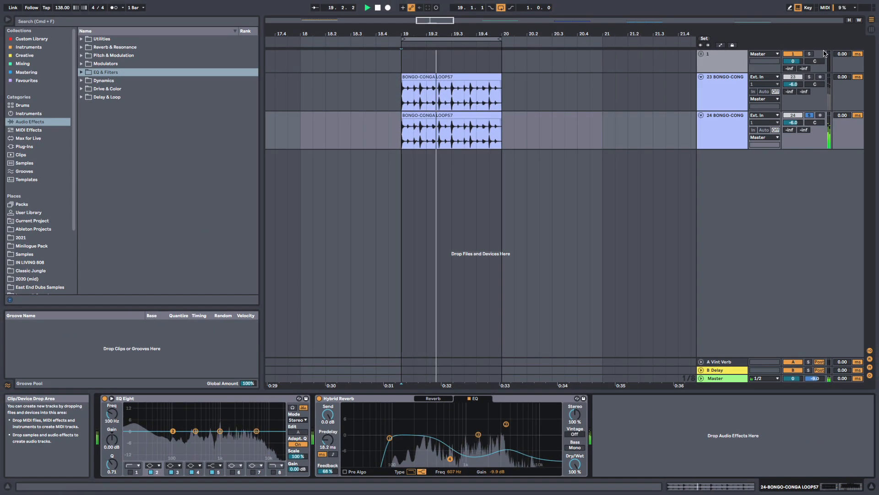
Listen to both bongo-conga tracks soloed together, stop playback and group the two tracks.
{"action": "left_click", "coordinate": [726, 101]}
{"action": "left_click", "coordinate": [718, 125]}
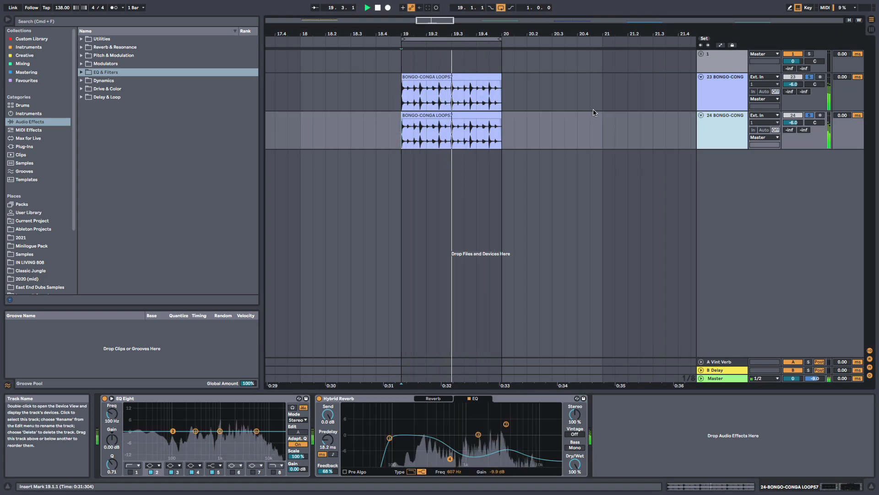
{"action": "left_click", "coordinate": [722, 102], "text": "shift"}
{"action": "key", "text": "space"}
{"action": "key", "text": "super+g"}
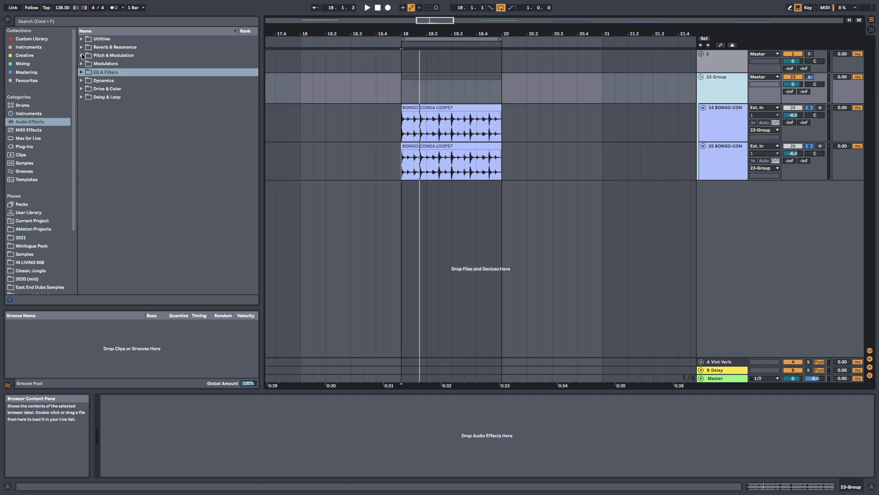
Add an Auto Filter to the group and set its frequency to 2.25 kHz and resonance to 34% while listening.
{"action": "left_click", "coordinate": [81, 72]}
{"action": "double_click", "coordinate": [104, 106]}
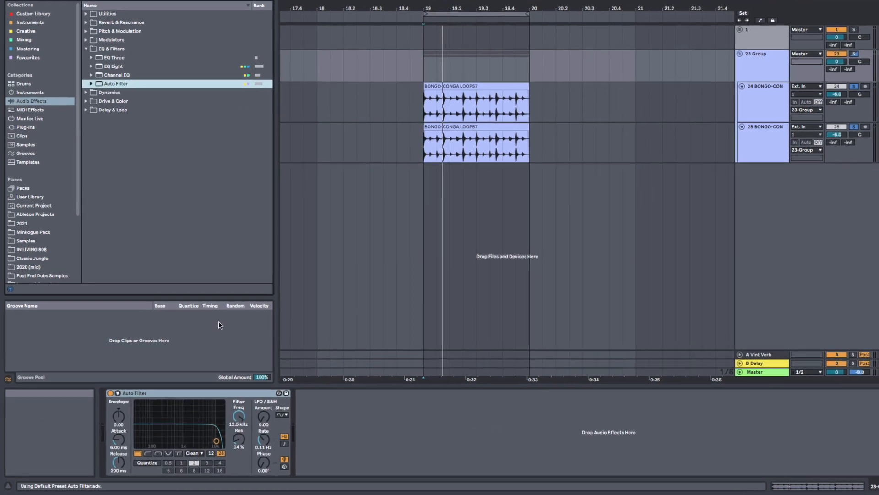
{"action": "key", "text": "space"}
{"action": "left_click_drag", "start_coordinate": [227, 421], "coordinate": [228, 440]}
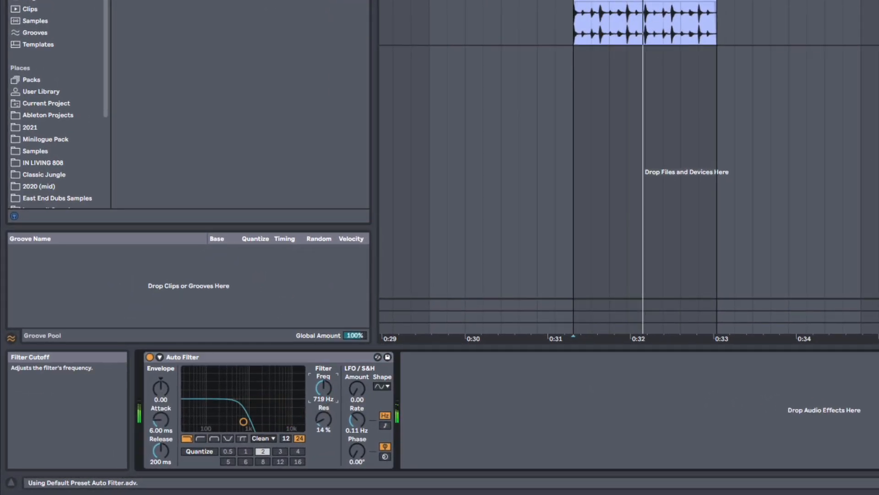
{"action": "left_click_drag", "start_coordinate": [324, 419], "coordinate": [323, 377]}
{"action": "left_click_drag", "start_coordinate": [328, 415], "coordinate": [323, 381]}
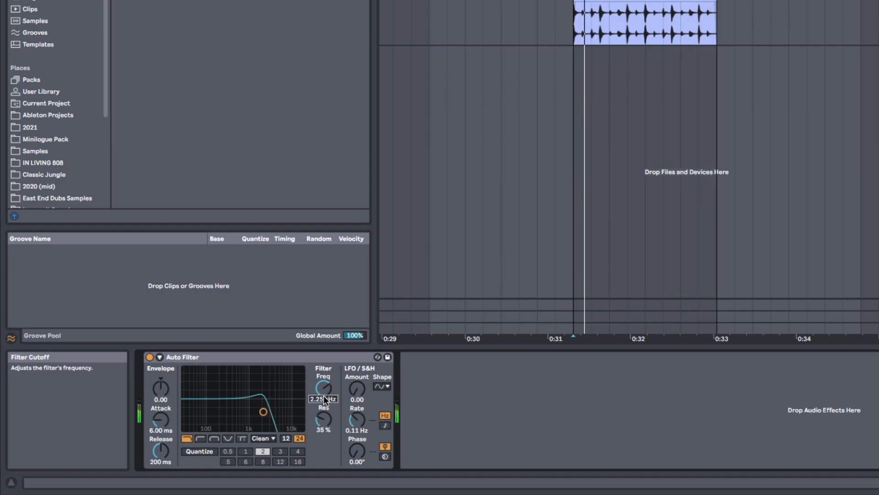
{"action": "left_click_drag", "start_coordinate": [327, 416], "coordinate": [327, 417]}
{"action": "key", "text": "space"}
Add a Delay after the group's Auto Filter with Ping Pong on, 31% dry/wet and 37% feedback.
{"action": "left_click", "coordinate": [116, 22]}
{"action": "type", "text": "delay"}
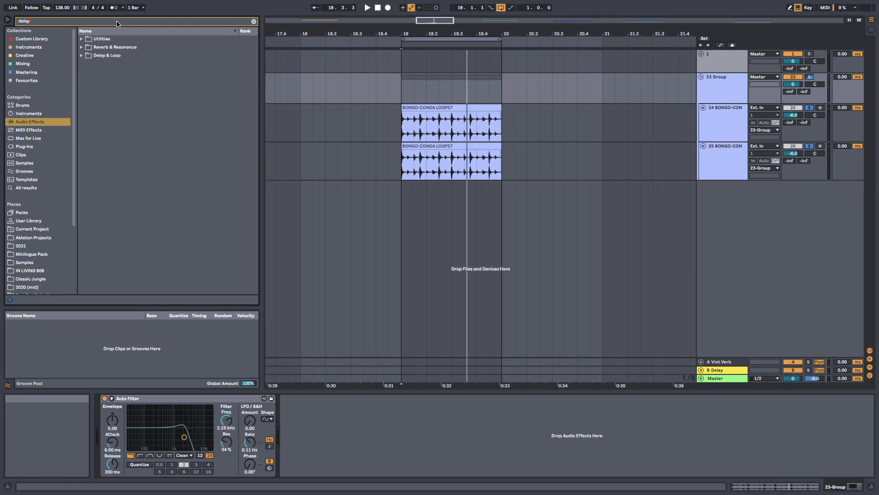
{"action": "left_click", "coordinate": [83, 55]}
{"action": "left_click_drag", "start_coordinate": [105, 105], "coordinate": [296, 440]}
{"action": "key", "text": "space"}
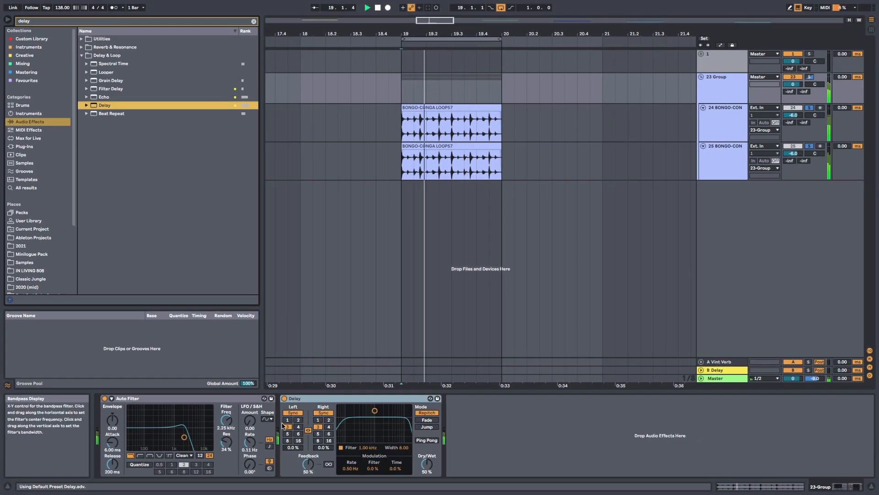
{"action": "left_click", "coordinate": [427, 440]}
{"action": "left_click_drag", "start_coordinate": [427, 463], "coordinate": [426, 470]}
{"action": "left_click_drag", "start_coordinate": [308, 464], "coordinate": [308, 471]}
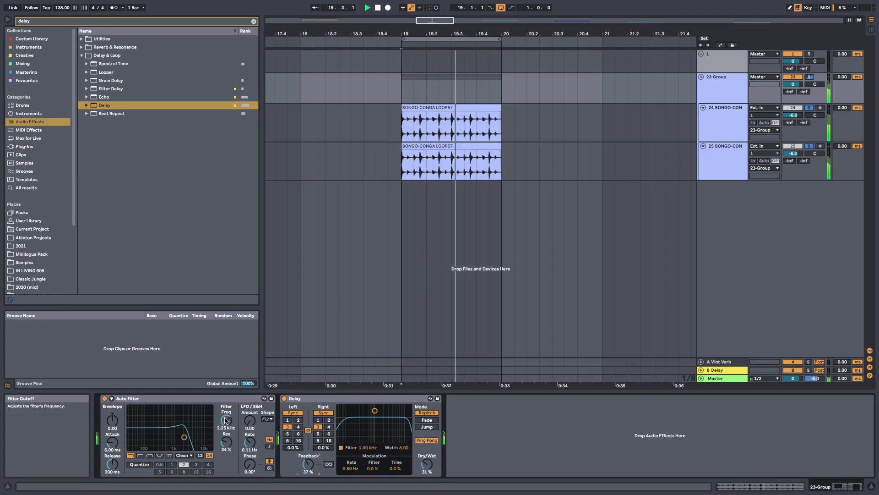
Lower the group's Auto Filter frequency to 497 Hz and add a rising-sawtooth LFO with amount 9.05 and a tempo-synced rate.
{"action": "left_click_drag", "start_coordinate": [227, 419], "coordinate": [226, 416]}
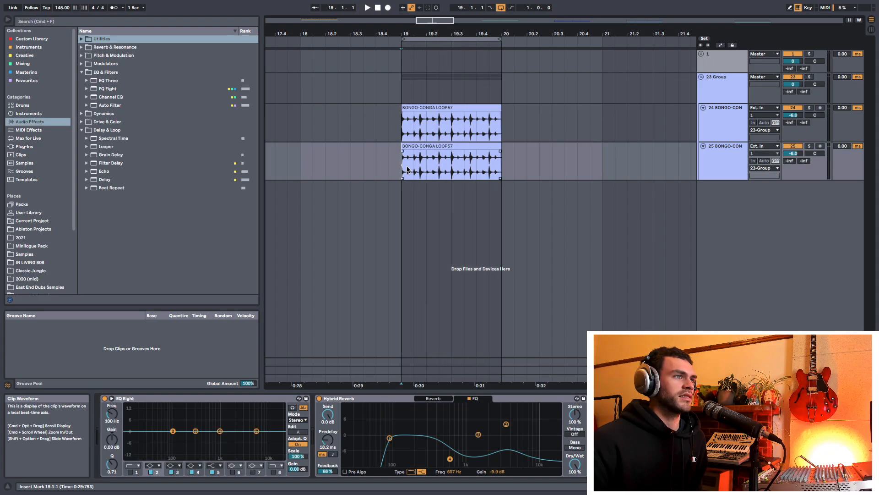
{"action": "left_click", "coordinate": [726, 108]}
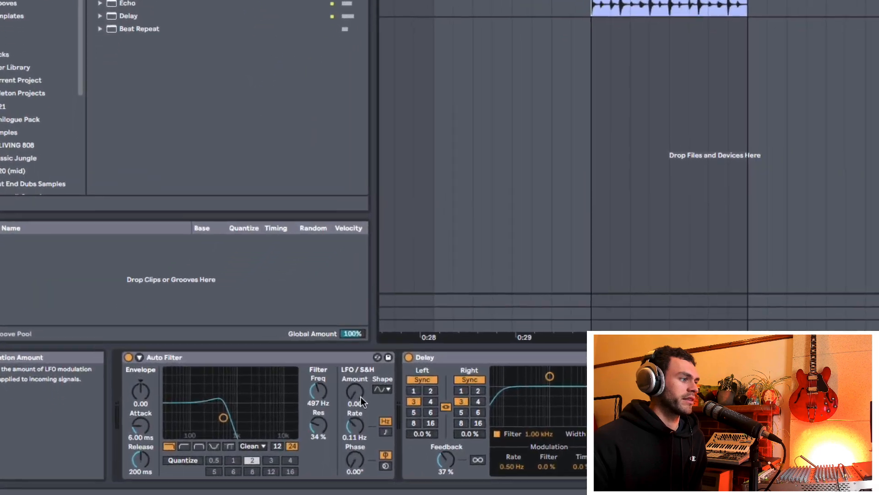
{"action": "left_click", "coordinate": [266, 419]}
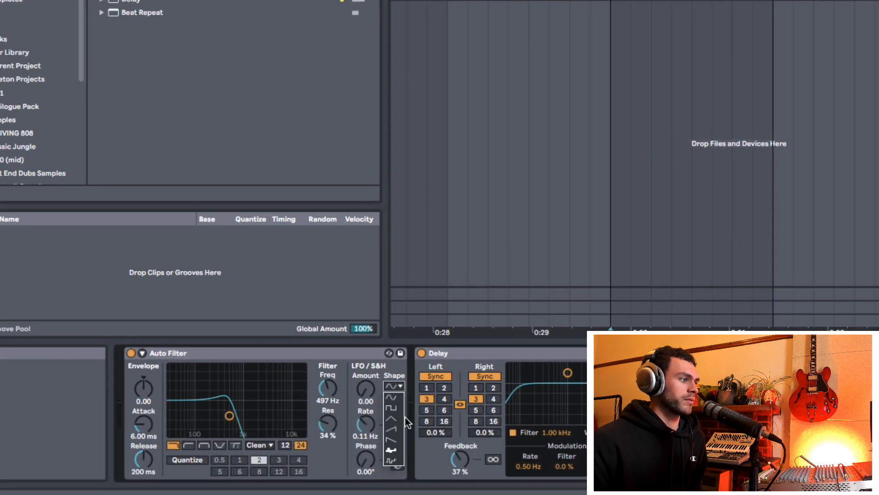
{"action": "left_click", "coordinate": [398, 428]}
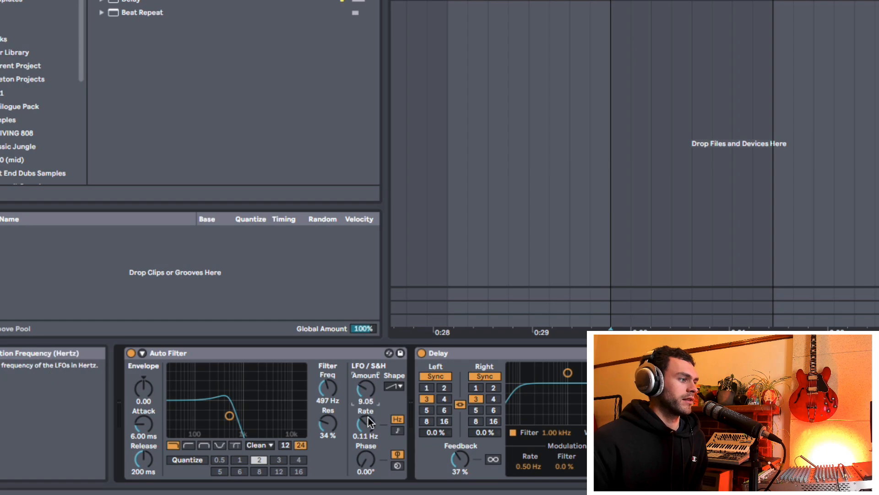
{"action": "key", "text": "space"}
{"action": "left_click_drag", "start_coordinate": [368, 417], "coordinate": [368, 396]}
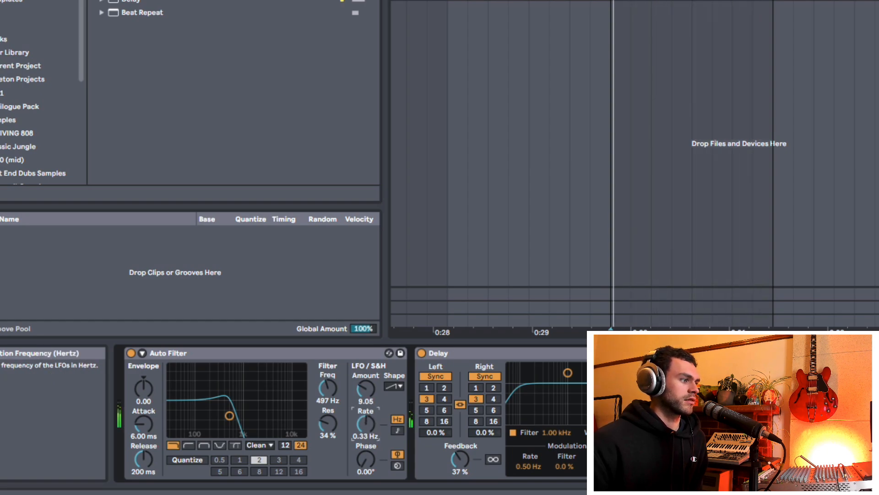
{"action": "left_click", "coordinate": [397, 430]}
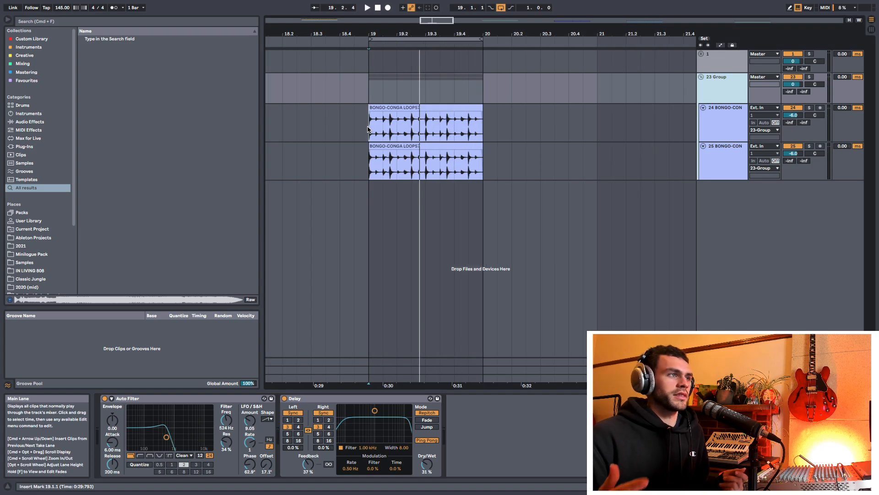
{"action": "left_click", "coordinate": [367, 130]}
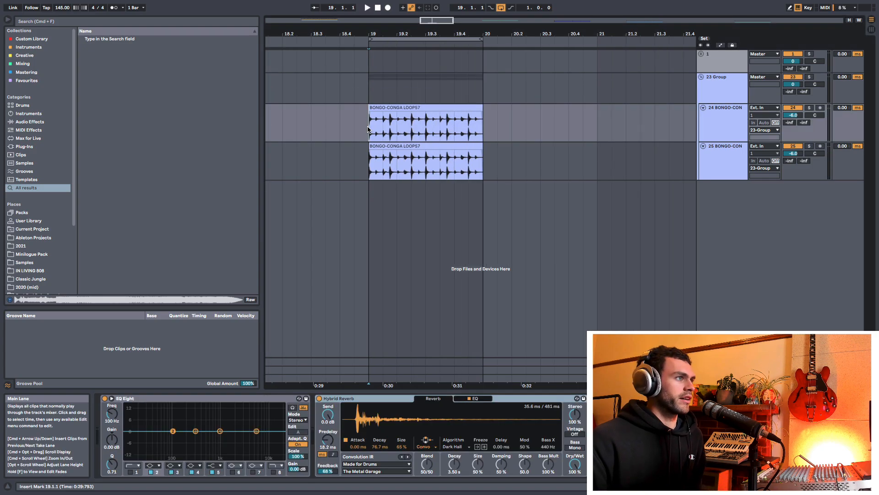
{"action": "left_click", "coordinate": [718, 85]}
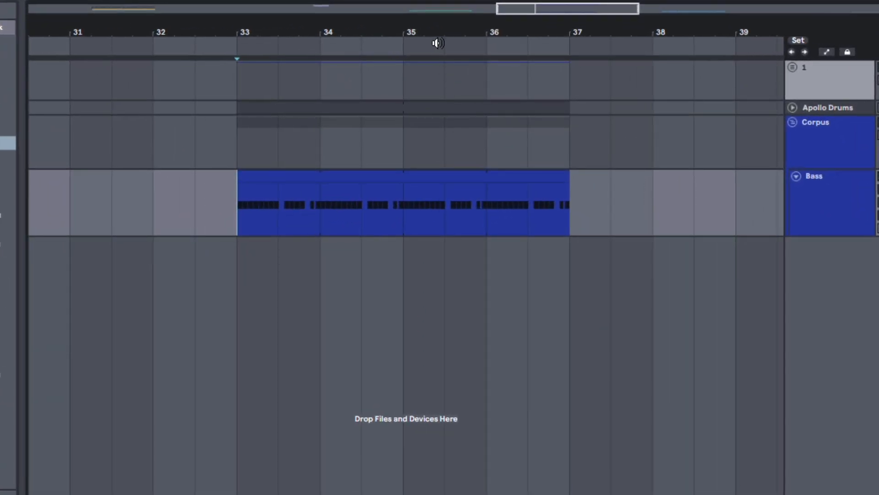
Loop the Bass clip from bar 33 to bar 37 and play it back.
{"action": "key", "text": "space"}
{"action": "left_click_drag", "start_coordinate": [442, 35], "coordinate": [437, 30]}
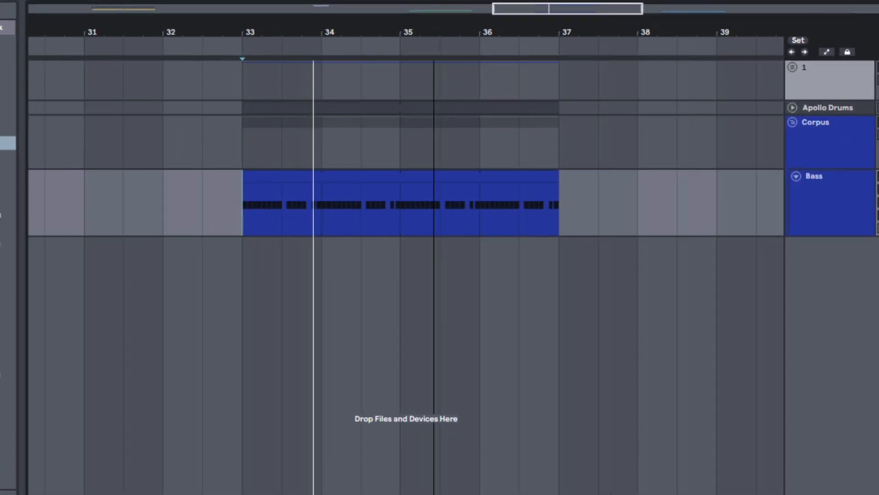
{"action": "left_click", "coordinate": [269, 181]}
{"action": "key", "text": "ctrl+l"}
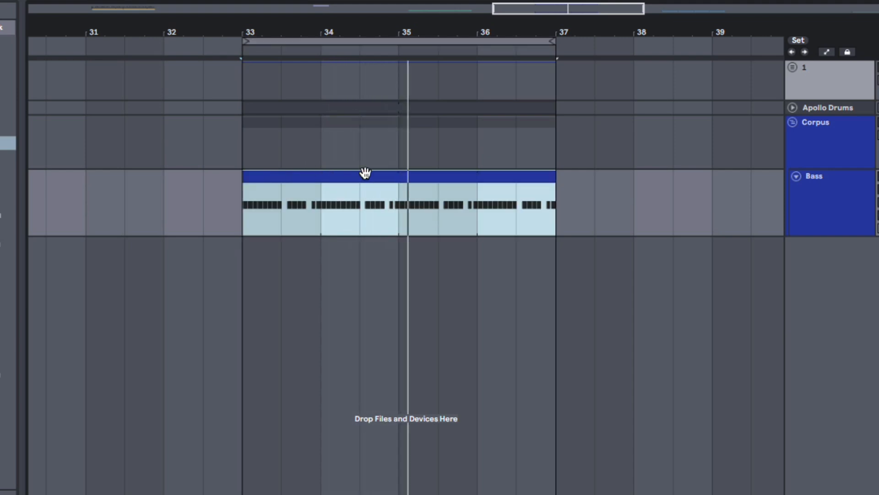
{"action": "left_click_drag", "start_coordinate": [527, 29], "coordinate": [494, 30]}
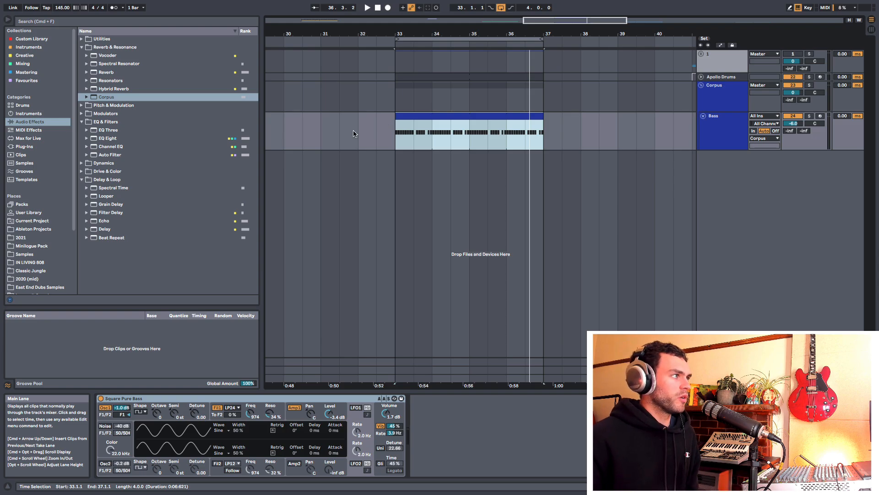
Add Corpus after the synth on the Bass track, group it into an Audio Effect Rack and show its chain list.
{"action": "double_click", "coordinate": [126, 99]}
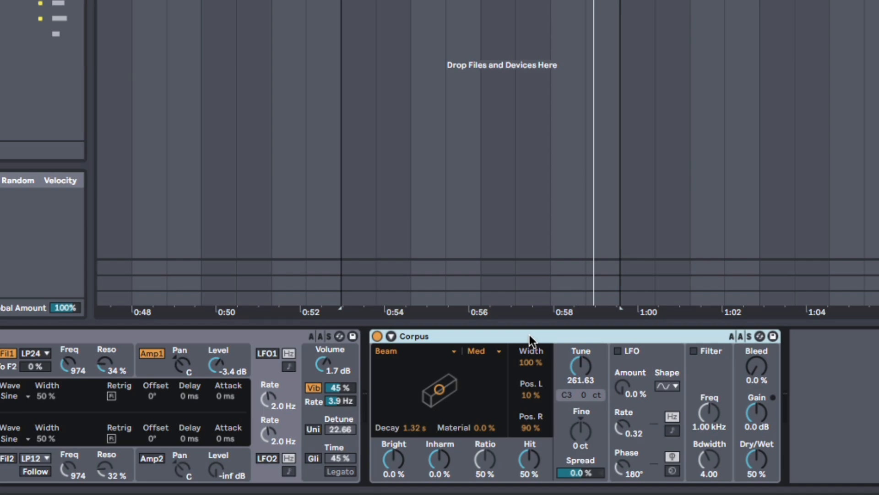
{"action": "key", "text": "ctrl+g"}
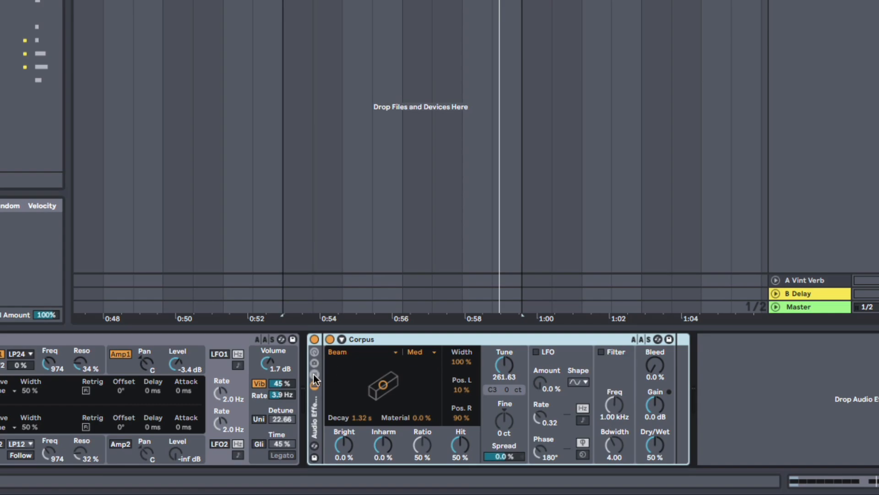
{"action": "left_click", "coordinate": [314, 375]}
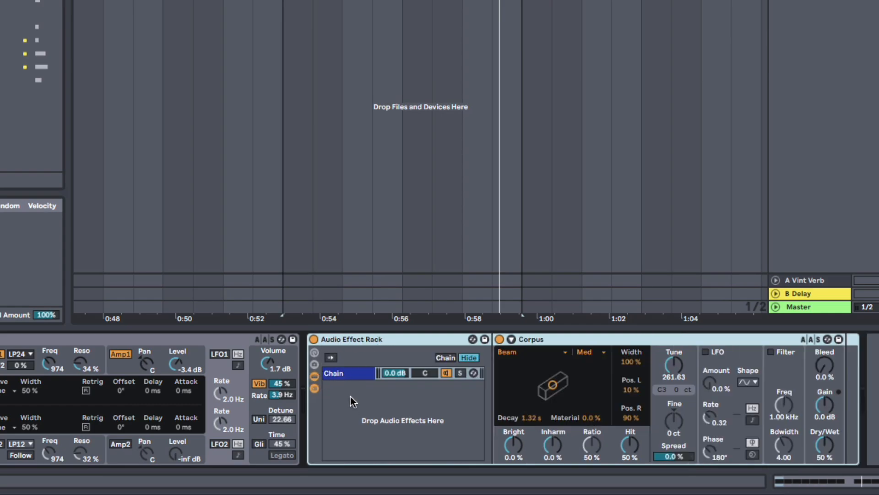
Create a second empty chain in the rack and name the two chains Corpus and Dry.
{"action": "right_click", "coordinate": [348, 389]}
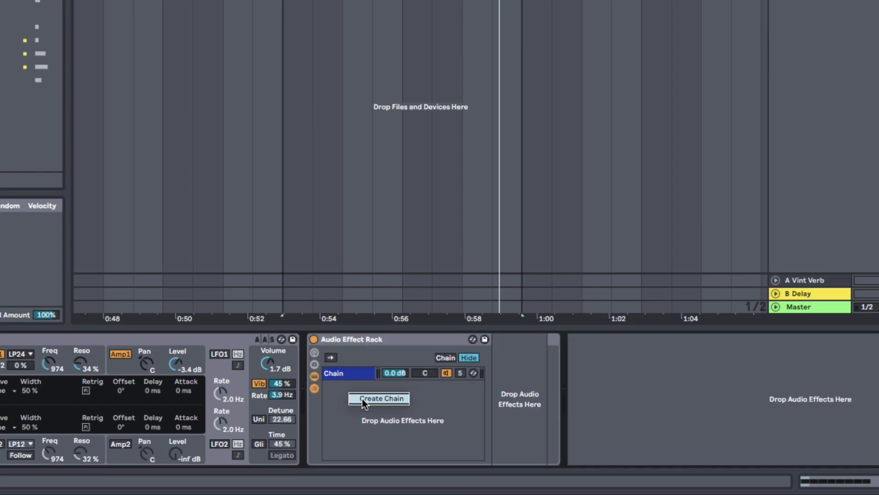
{"action": "left_click", "coordinate": [362, 398]}
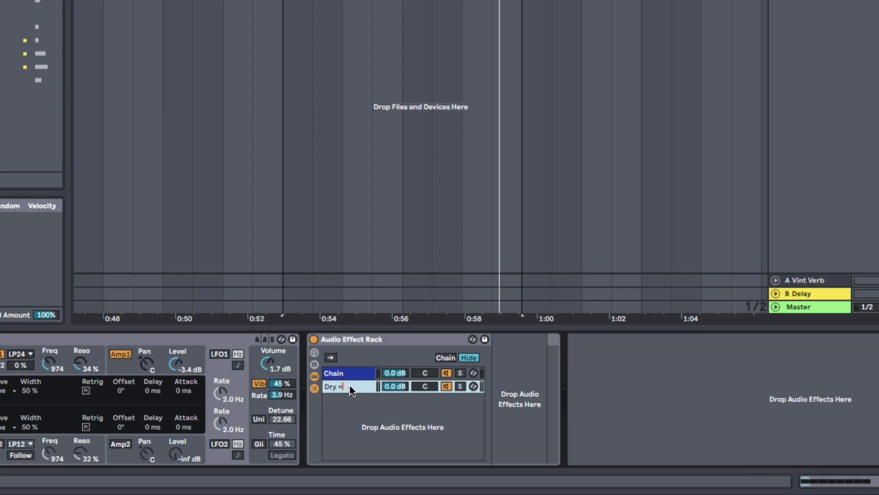
{"action": "left_click", "coordinate": [351, 385]}
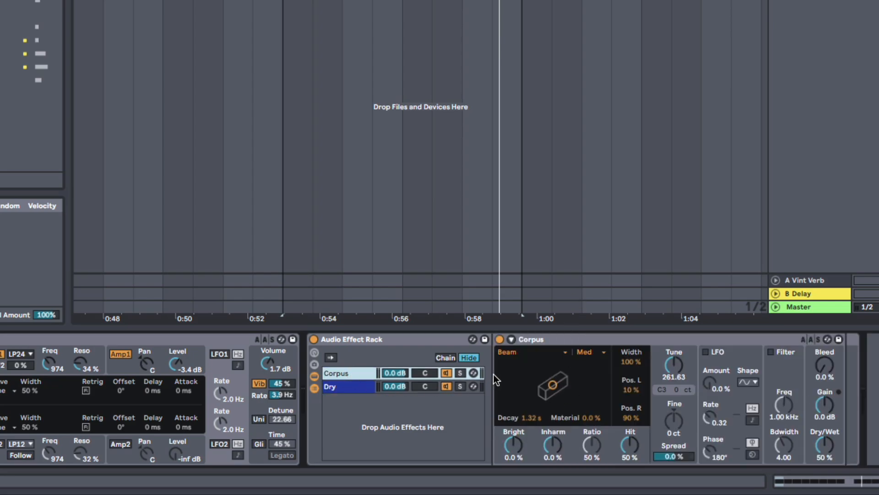
Deactivate the Dry chain, set the Corpus dry/wet to 100% and play the bass loop.
{"action": "left_click", "coordinate": [447, 386]}
{"action": "left_click", "coordinate": [342, 374]}
{"action": "left_click_drag", "start_coordinate": [821, 446], "coordinate": [828, 452]}
{"action": "key", "text": "space"}
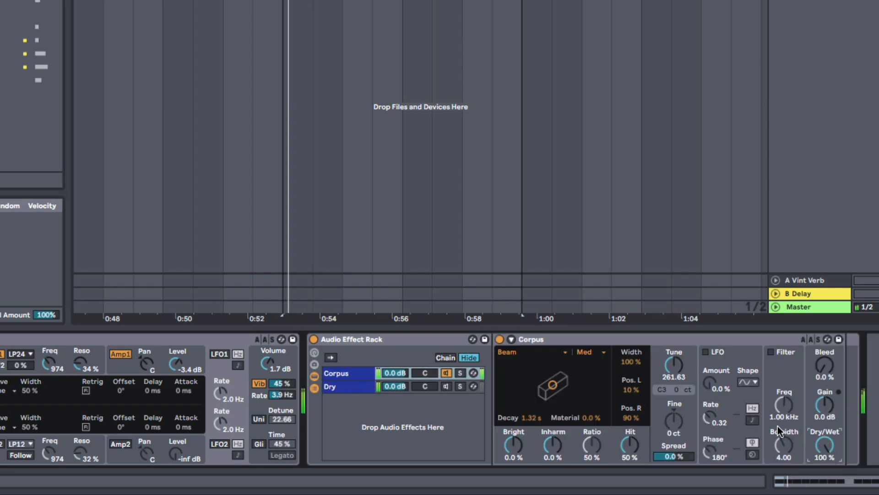
Change the Corpus resonator from Beam to Pipe and set its decay to 95 ms and radius to 98% while listening.
{"action": "mouse_move", "coordinate": [579, 382]}
{"action": "left_mouse_down"}
{"action": "mouse_move", "coordinate": [543, 380]}
{"action": "mouse_move", "coordinate": [512, 360]}
{"action": "mouse_move", "coordinate": [523, 371]}
{"action": "mouse_move", "coordinate": [562, 376]}
{"action": "left_mouse_up"}
{"action": "left_click", "coordinate": [544, 352]}
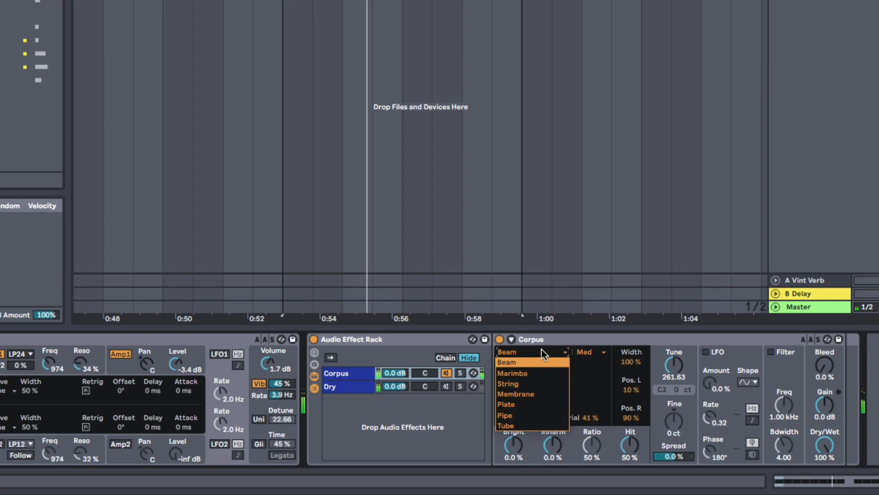
{"action": "left_click", "coordinate": [533, 416]}
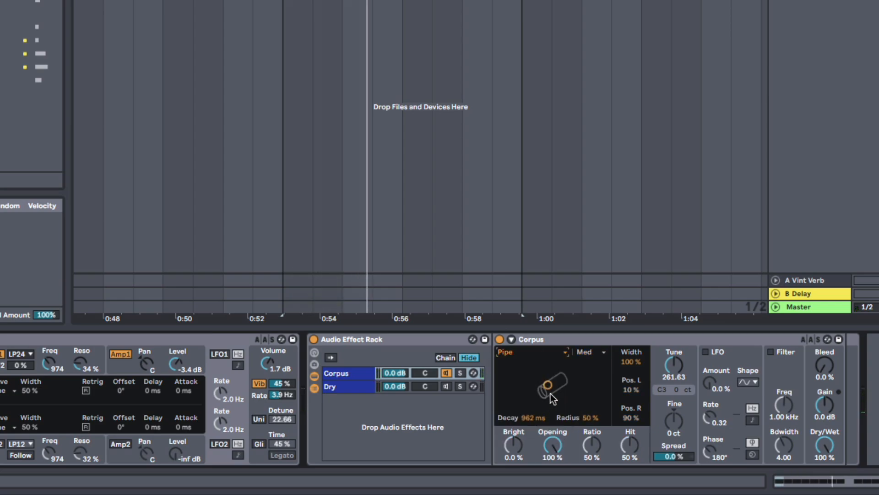
{"action": "left_click_drag", "start_coordinate": [577, 388], "coordinate": [508, 366]}
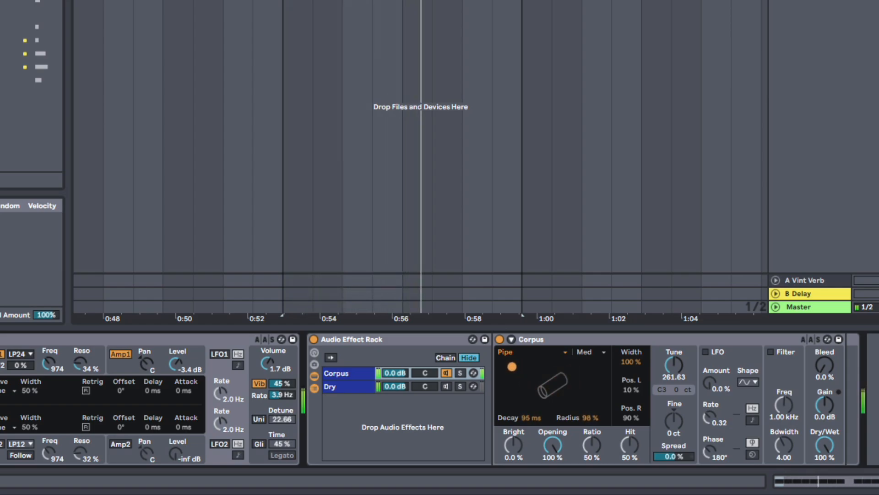
Set the Corpus decay to 68 ms, radius to 100% and tune to 195.68 Hz (G2) while listening to the bass loop.
{"action": "left_click_drag", "start_coordinate": [508, 365], "coordinate": [513, 370]}
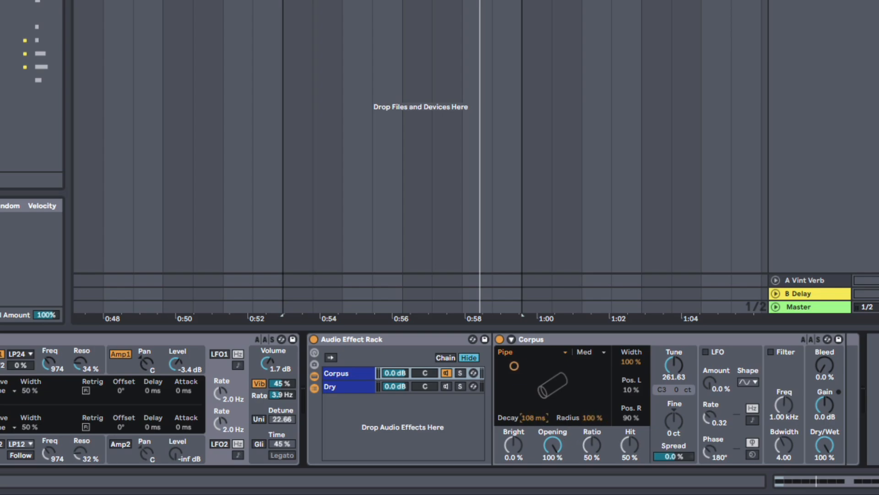
{"action": "key", "text": "space"}
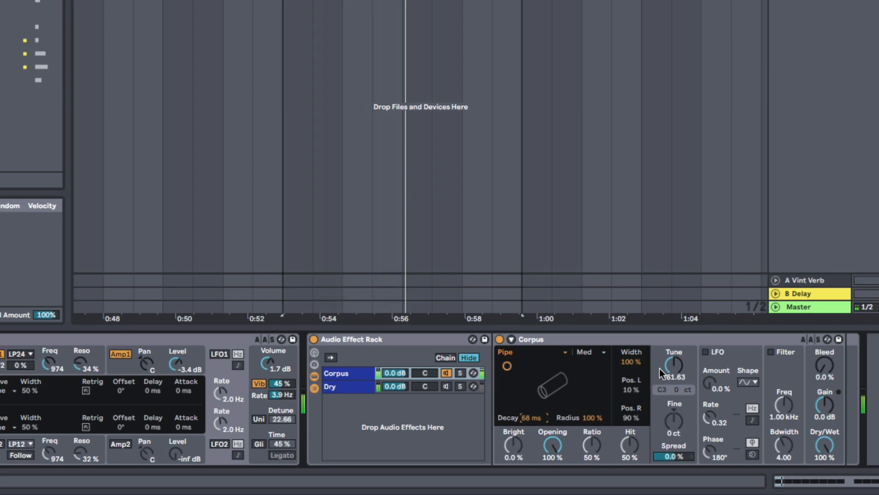
{"action": "left_click_drag", "start_coordinate": [675, 366], "coordinate": [674, 390]}
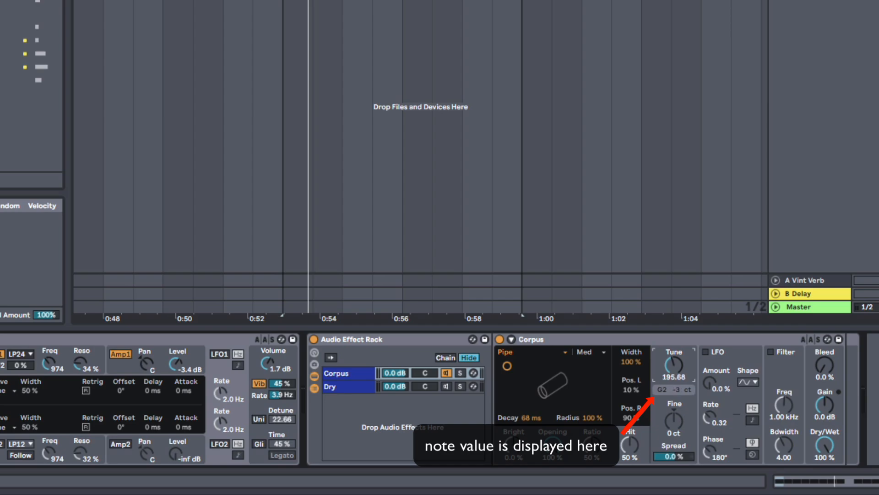
{"action": "left_click_drag", "start_coordinate": [674, 365], "coordinate": [674, 365]}
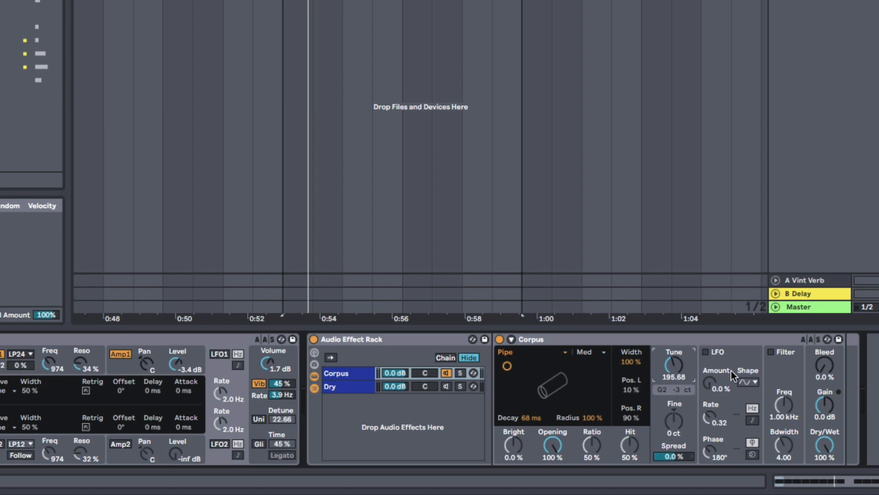
Set the Corpus width to 0%, opening to 63%, brightness to -16% and hit to 65% during playback.
{"action": "key", "text": "space"}
{"action": "left_click_drag", "start_coordinate": [631, 361], "coordinate": [631, 421]}
{"action": "left_click_drag", "start_coordinate": [553, 444], "coordinate": [553, 478]}
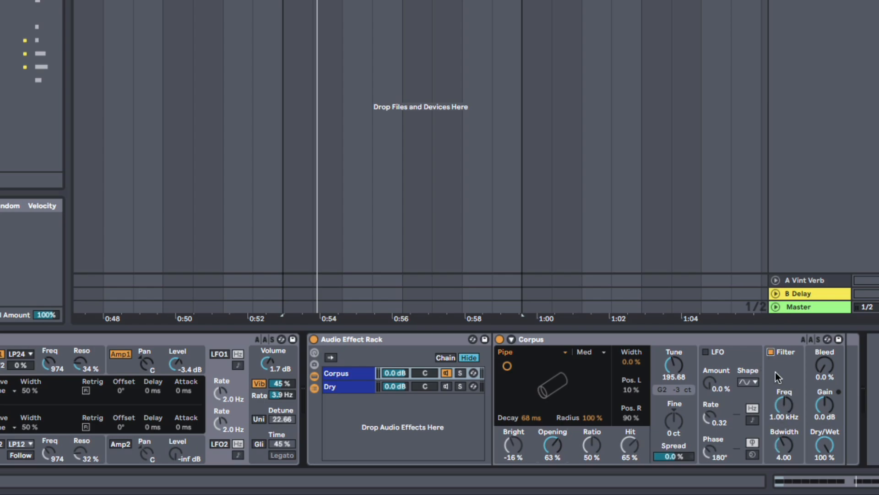
Turn on the Corpus filter and raise its frequency to 1.32 kHz while listening.
{"action": "left_click", "coordinate": [772, 355]}
{"action": "key", "text": "space"}
{"action": "left_click", "coordinate": [773, 353]}
{"action": "mouse_move", "coordinate": [783, 404]}
{"action": "left_mouse_down"}
{"action": "mouse_move", "coordinate": [783, 422]}
{"action": "mouse_move", "coordinate": [783, 400]}
{"action": "left_mouse_up"}
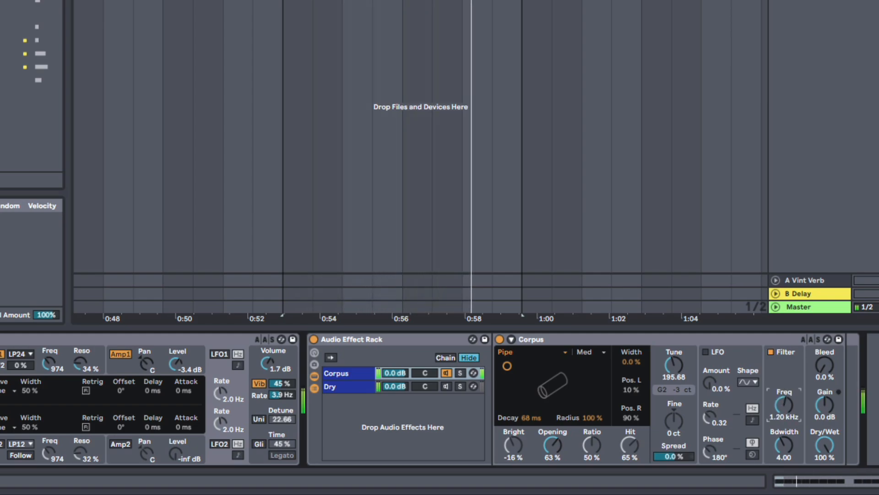
{"action": "left_click_drag", "start_coordinate": [784, 405], "coordinate": [783, 401]}
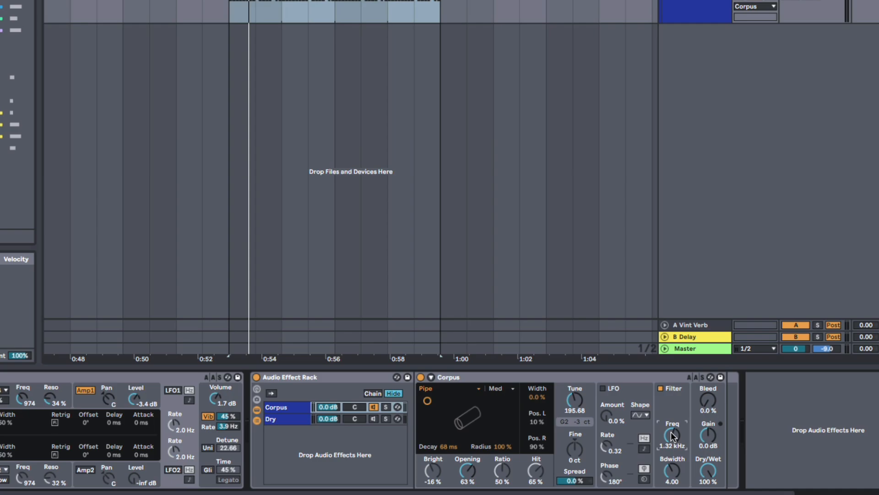
Reactivate the Dry chain and compare the bass with and without the Corpus chain.
{"action": "left_click", "coordinate": [374, 418]}
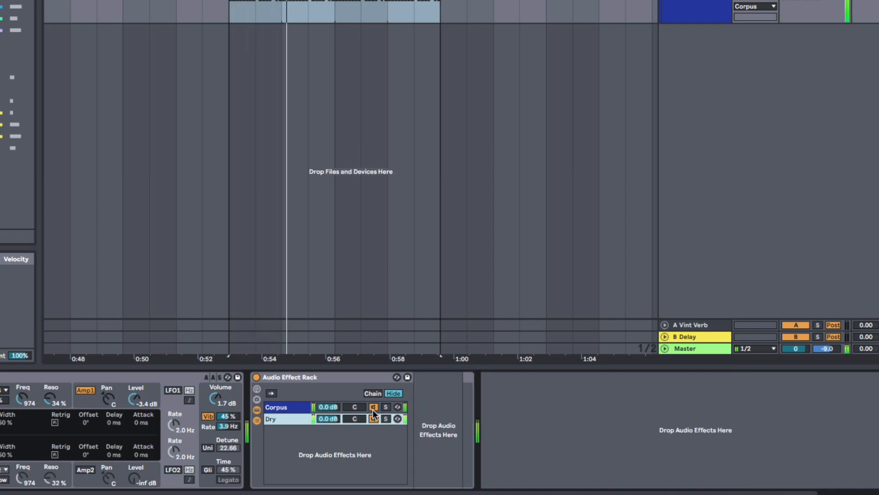
{"action": "left_click", "coordinate": [373, 406]}
{"action": "left_click", "coordinate": [373, 406]}
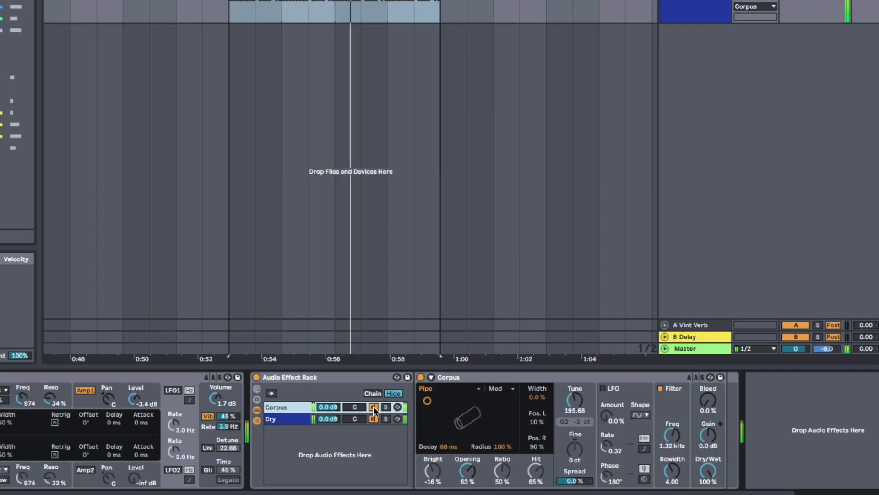
Balance the Corpus chain by setting its volume to 1.3 dB, the Corpus gain to 1.4 dB and dry/wet to 99%.
{"action": "left_click_drag", "start_coordinate": [329, 407], "coordinate": [328, 397]}
{"action": "left_click_drag", "start_coordinate": [707, 435], "coordinate": [708, 430]}
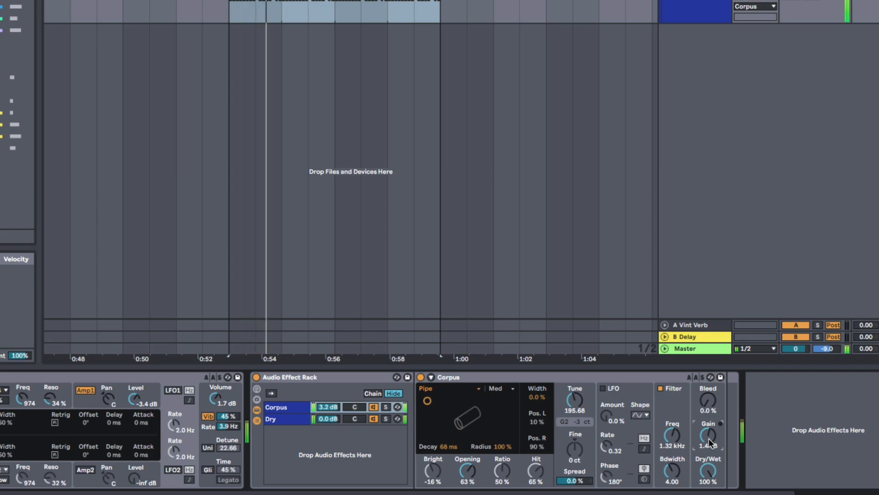
{"action": "left_click_drag", "start_coordinate": [708, 471], "coordinate": [708, 472]}
{"action": "left_click_drag", "start_coordinate": [334, 409], "coordinate": [333, 418]}
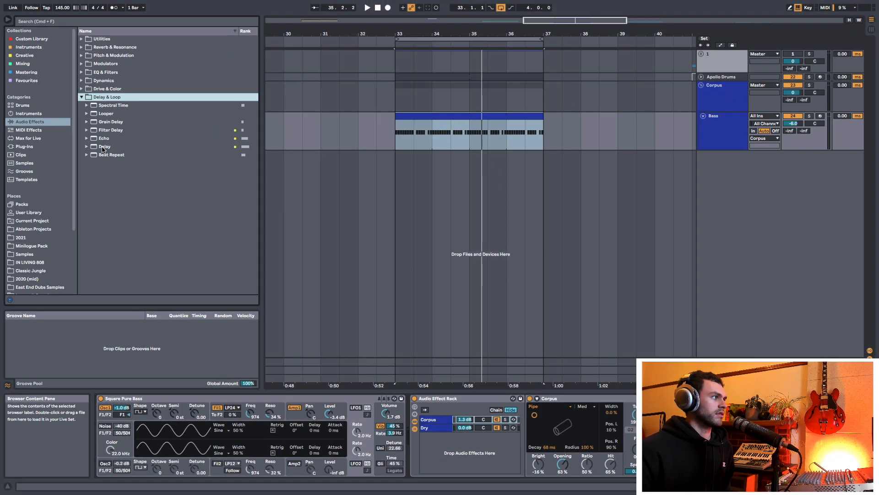
Add a Delay after Corpus in the Corpus chain, with dry/wet at 33% and both synced delay times at 3.
{"action": "left_click", "coordinate": [121, 146]}
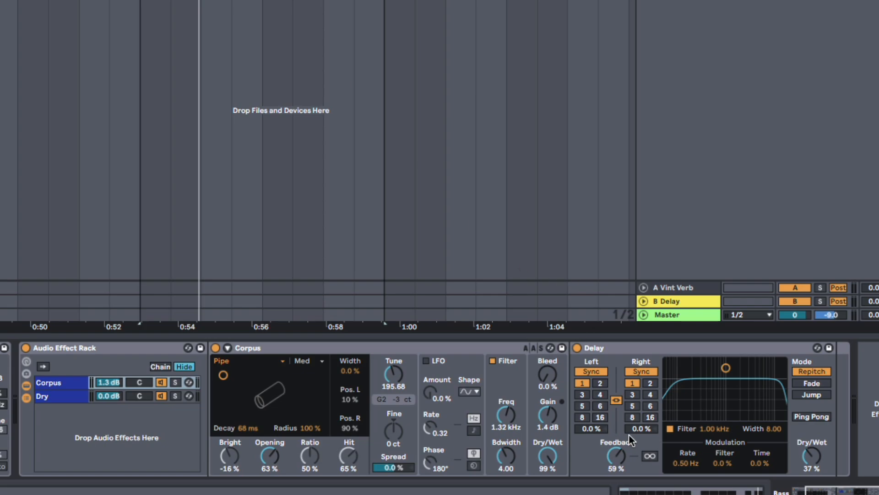
{"action": "left_click", "coordinate": [631, 394]}
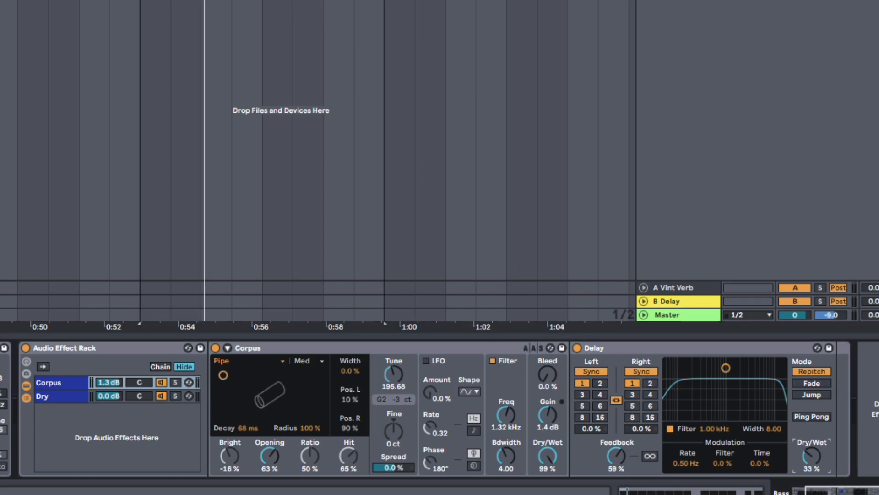
{"action": "key", "text": "space"}
{"action": "left_click", "coordinate": [633, 382]}
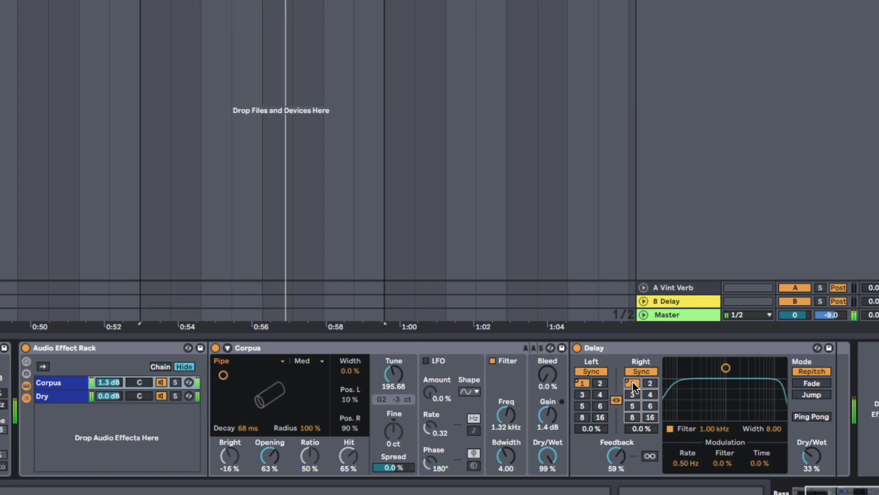
{"action": "left_click", "coordinate": [631, 394]}
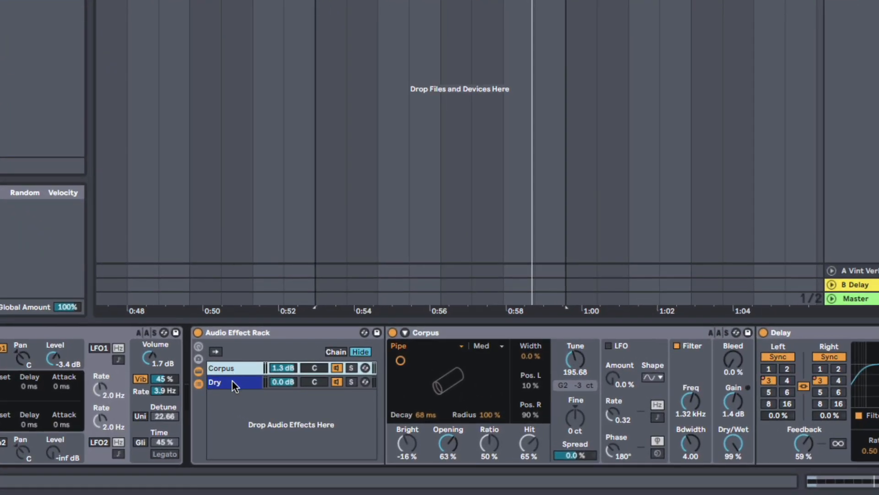
Duplicate the Corpus chain, remove the Delay from the copy and solo it.
{"action": "key", "text": "ctrl+d"}
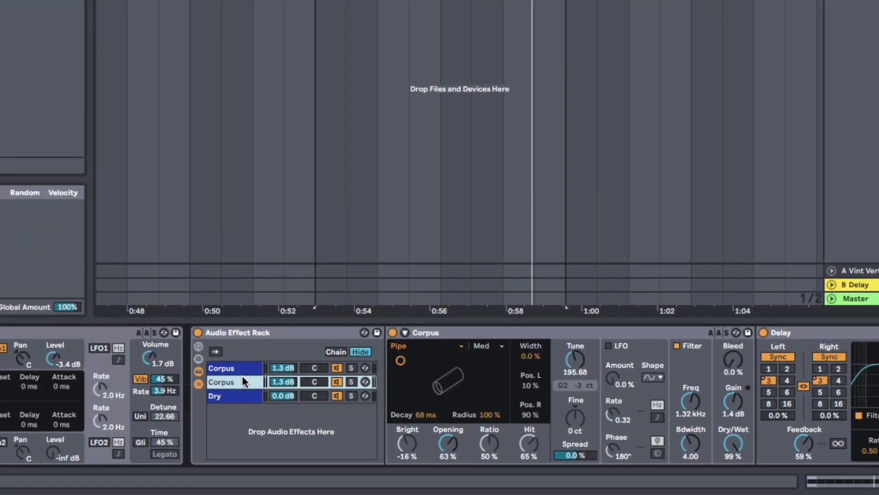
{"action": "left_click", "coordinate": [809, 332]}
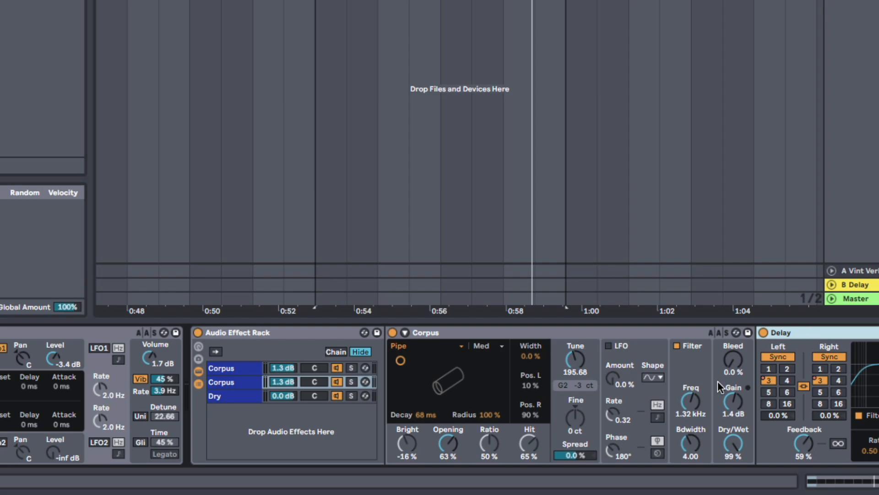
{"action": "left_click", "coordinate": [253, 383]}
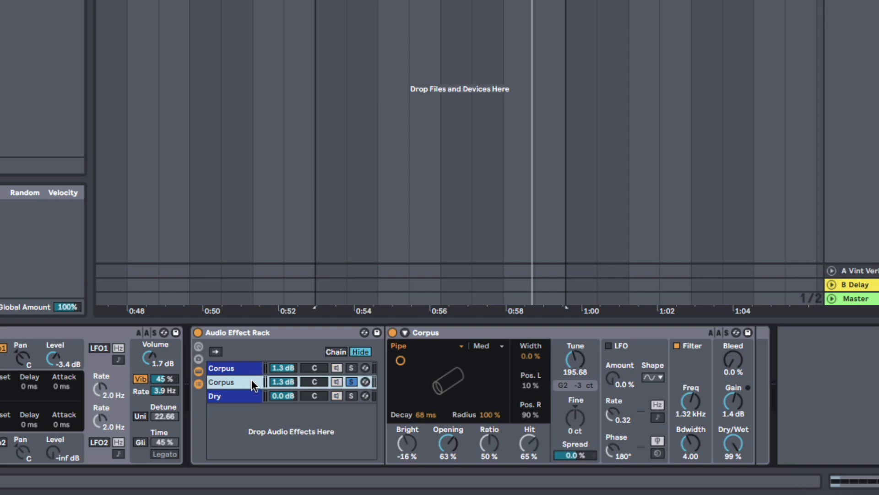
Try the Membrane resonator in the duplicated chain's Corpus, adjusting its decay and material.
{"action": "left_click", "coordinate": [426, 346]}
{"action": "left_click", "coordinate": [433, 387]}
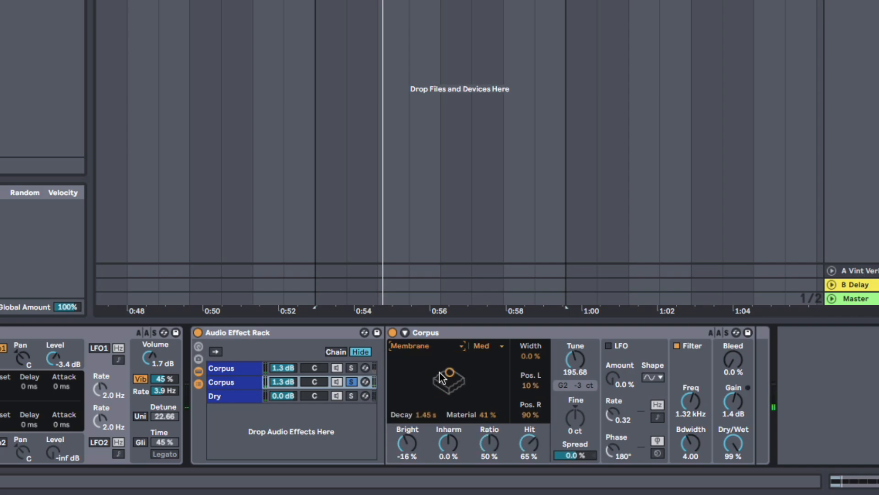
{"action": "left_click_drag", "start_coordinate": [416, 379], "coordinate": [411, 361]}
Switch the duplicated Corpus to Beam and set Inharm to -89%, Pos. L to 0.8%, width to 17%, decay to 75 ms and material to 22%.
{"action": "left_click", "coordinate": [426, 346]}
{"action": "left_click", "coordinate": [412, 357]}
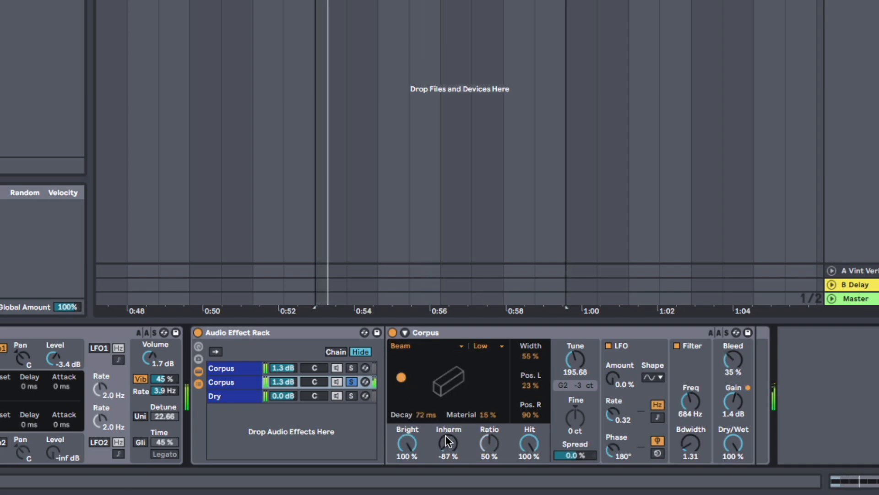
{"action": "left_click_drag", "start_coordinate": [448, 443], "coordinate": [448, 445]}
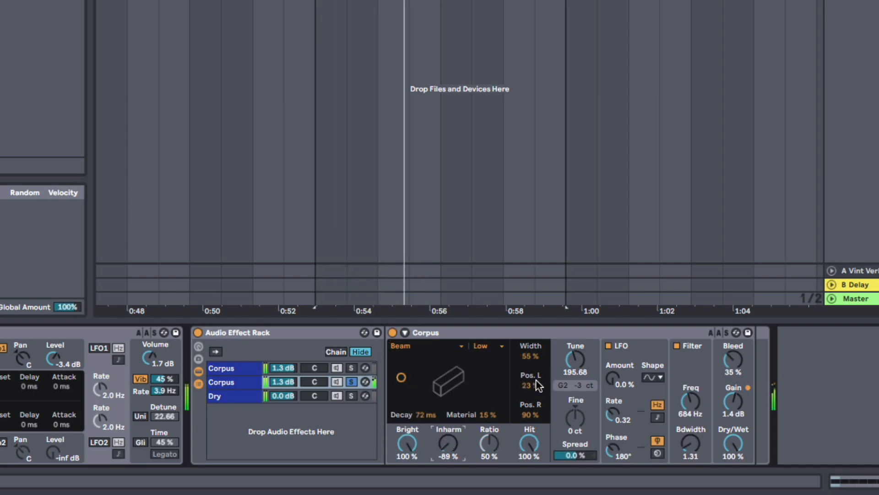
{"action": "left_click_drag", "start_coordinate": [534, 384], "coordinate": [534, 404]}
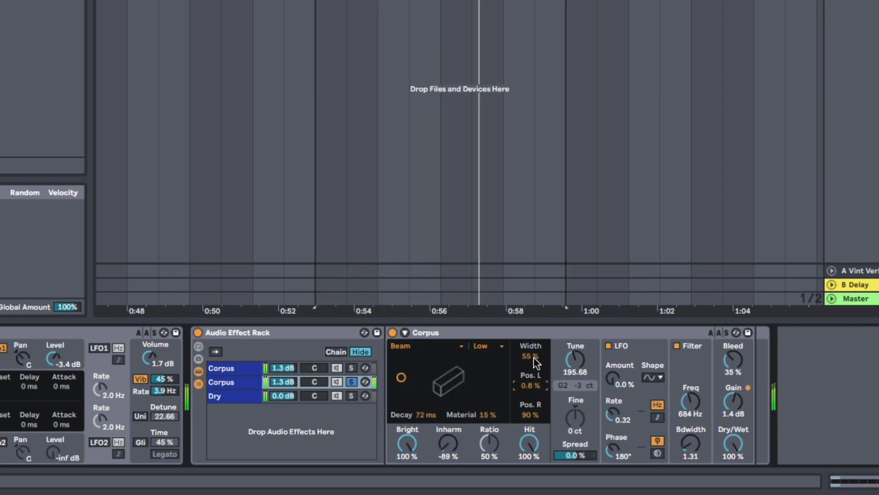
{"action": "left_click_drag", "start_coordinate": [534, 357], "coordinate": [534, 392]}
{"action": "left_click_drag", "start_coordinate": [402, 377], "coordinate": [400, 367]}
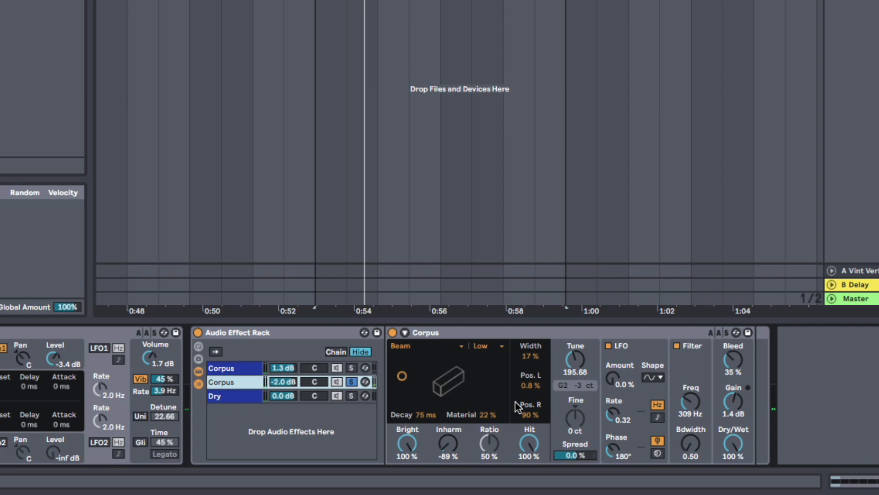
Refine the Beam Corpus to 86 ms decay and -7.4% material, with the filter at 295 Hz and 0.50 bandwidth.
{"action": "key", "text": "space"}
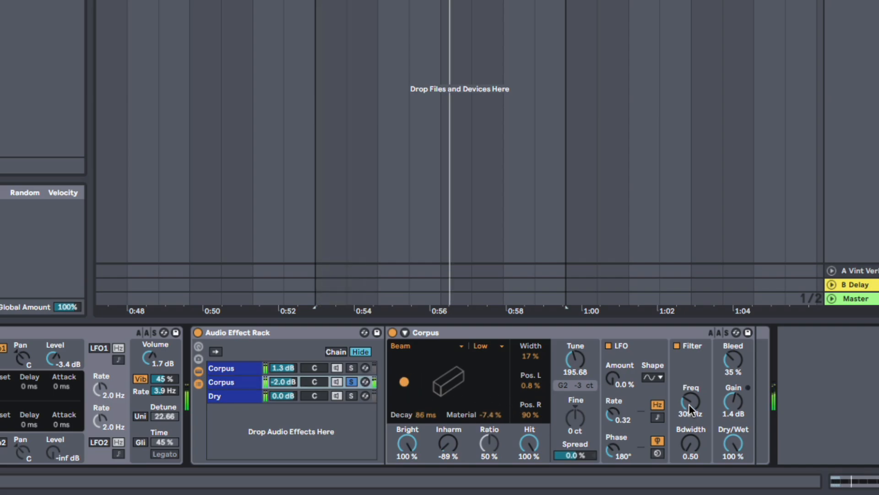
{"action": "left_click_drag", "start_coordinate": [689, 406], "coordinate": [689, 381]}
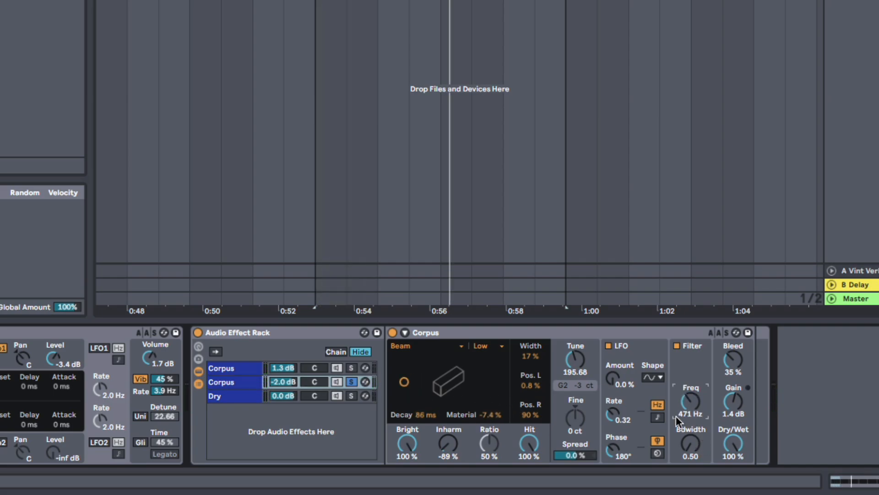
{"action": "left_click_drag", "start_coordinate": [691, 405], "coordinate": [691, 403]}
{"action": "left_click_drag", "start_coordinate": [693, 446], "coordinate": [693, 433]}
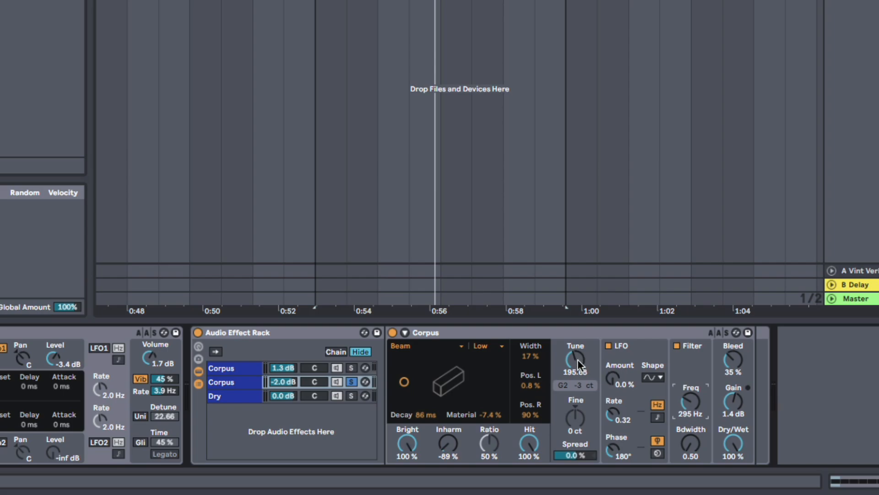
Keep the Beam resonator and set its Inharm to -92% while listening to the soloed chain.
{"action": "left_click", "coordinate": [412, 347]}
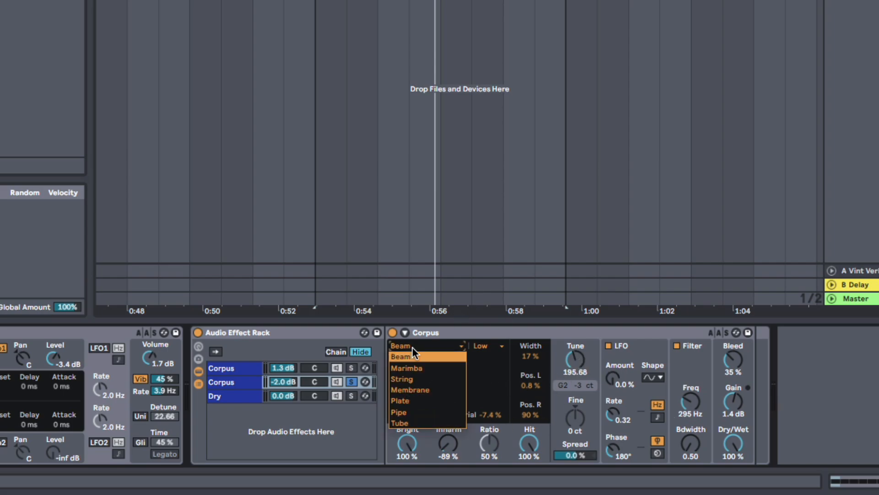
{"action": "left_click", "coordinate": [412, 347]}
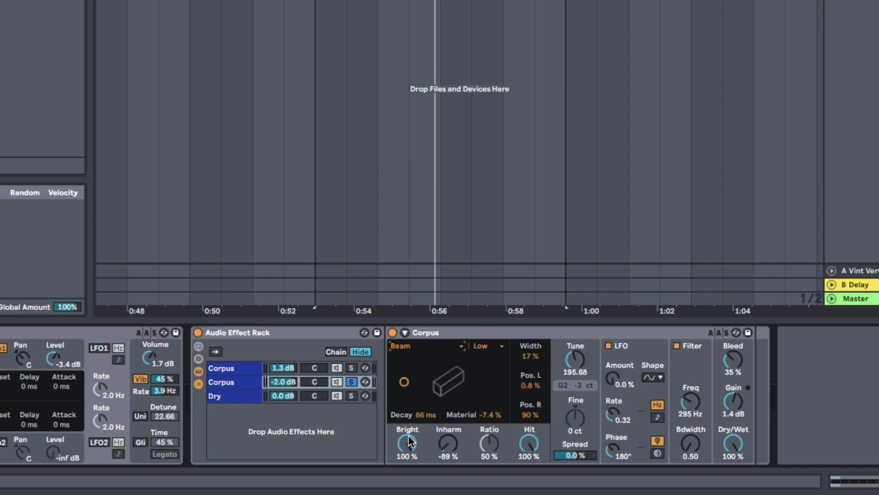
{"action": "key", "text": "space"}
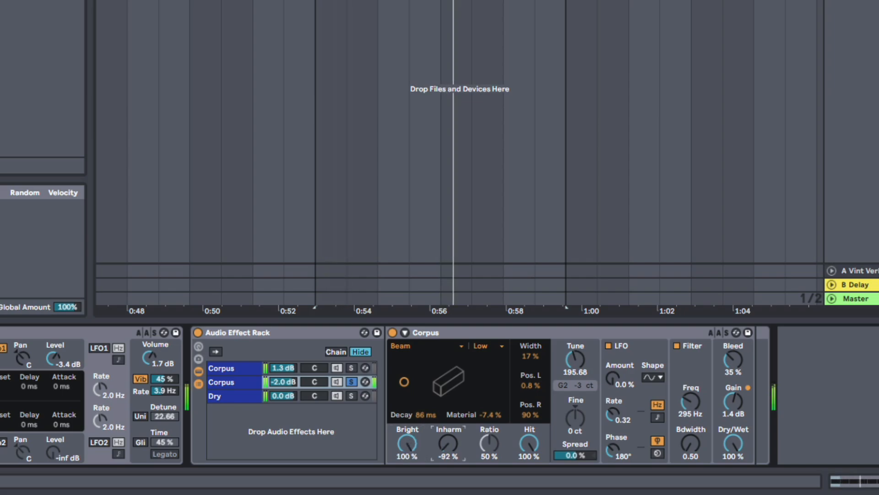
{"action": "key", "text": "space"}
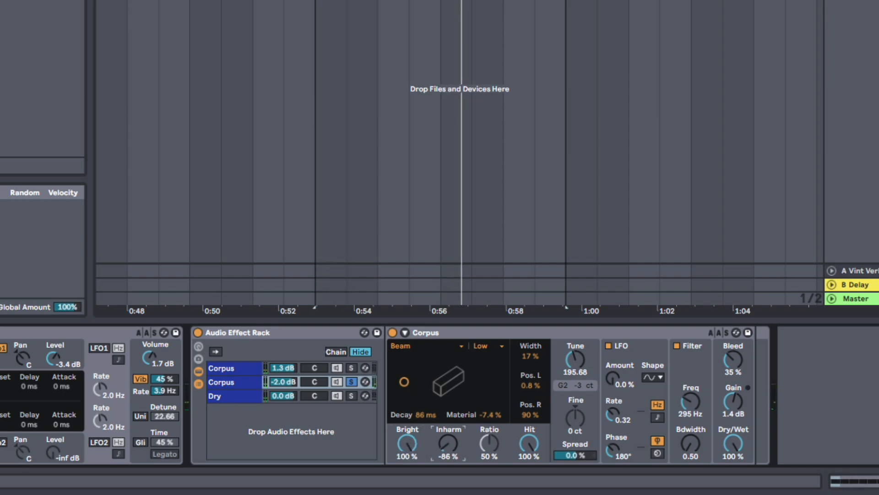
{"action": "key", "text": "space"}
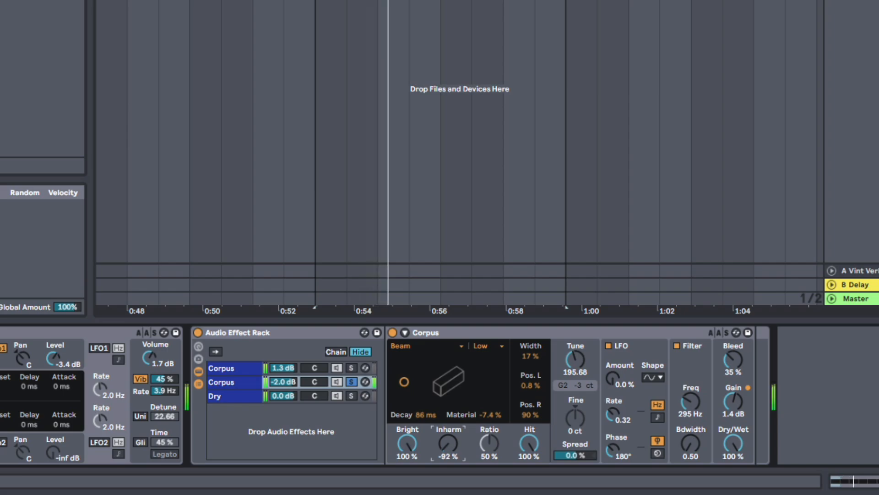
Unsolo the duplicated Corpus chain and lower its volume to about -9 dB to blend it with the others.
{"action": "left_click", "coordinate": [352, 382]}
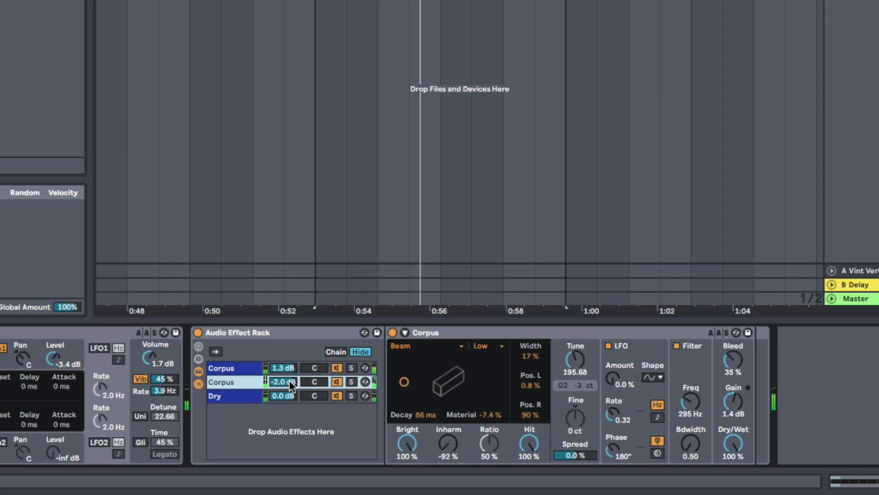
{"action": "mouse_move", "coordinate": [273, 383]}
{"action": "left_mouse_down"}
{"action": "mouse_move", "coordinate": [273, 413]}
{"action": "mouse_move", "coordinate": [272, 398]}
{"action": "left_mouse_up"}
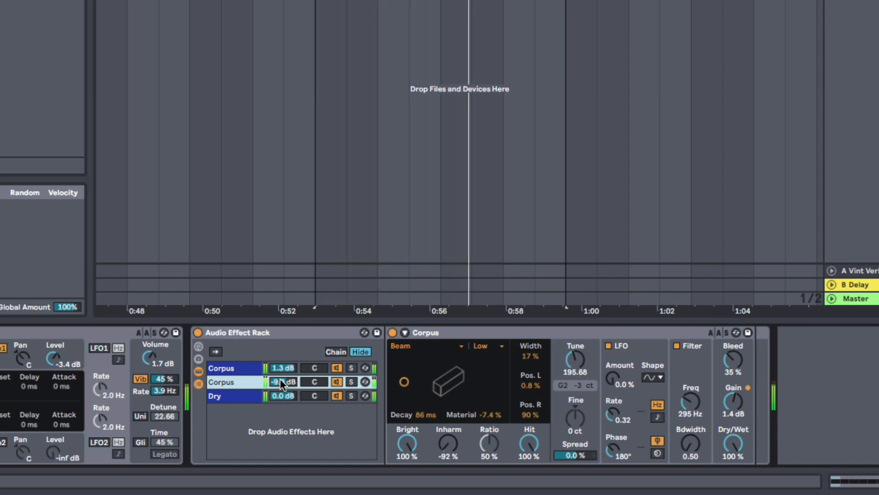
Select the second Bass track, the one carrying Hybrid Reverb.
{"action": "scroll", "coordinate": [459, 156], "scroll_direction": "down", "scroll_amount": 3}
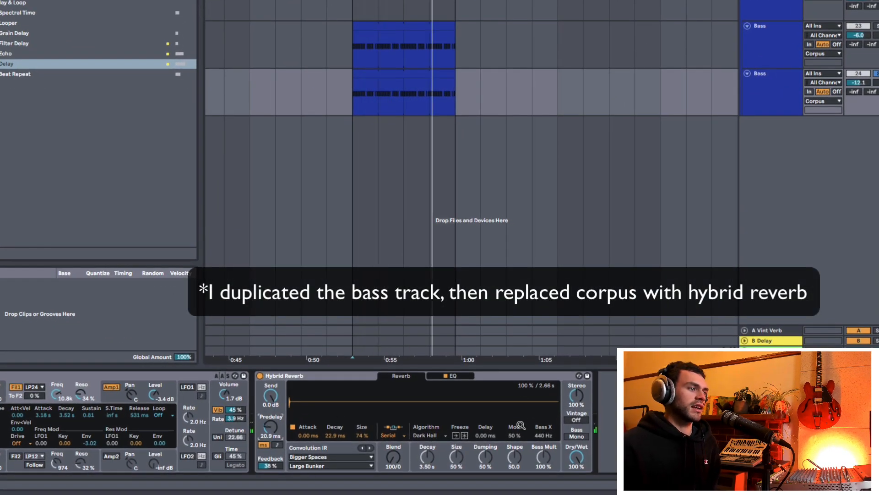
{"action": "left_click", "coordinate": [767, 83]}
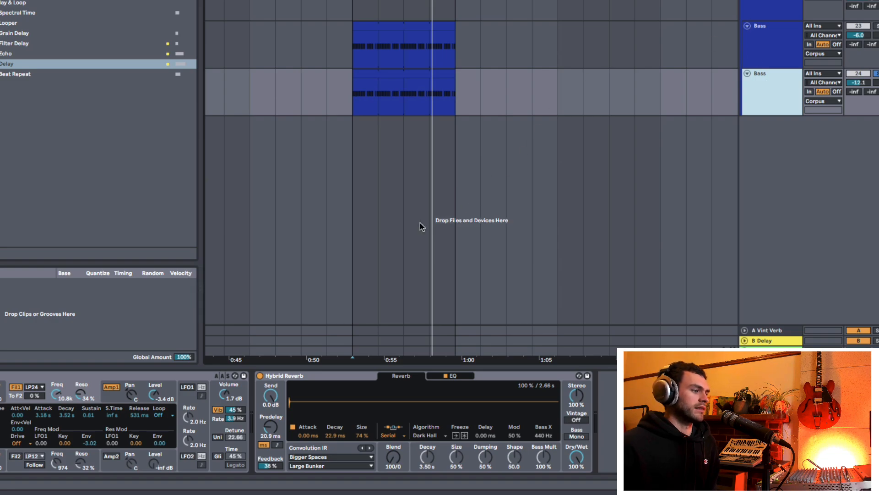
Set the Hybrid Reverb's Dry/Wet to 0% and play the bassline to hear it dry.
{"action": "left_click_drag", "start_coordinate": [576, 457], "coordinate": [576, 493]}
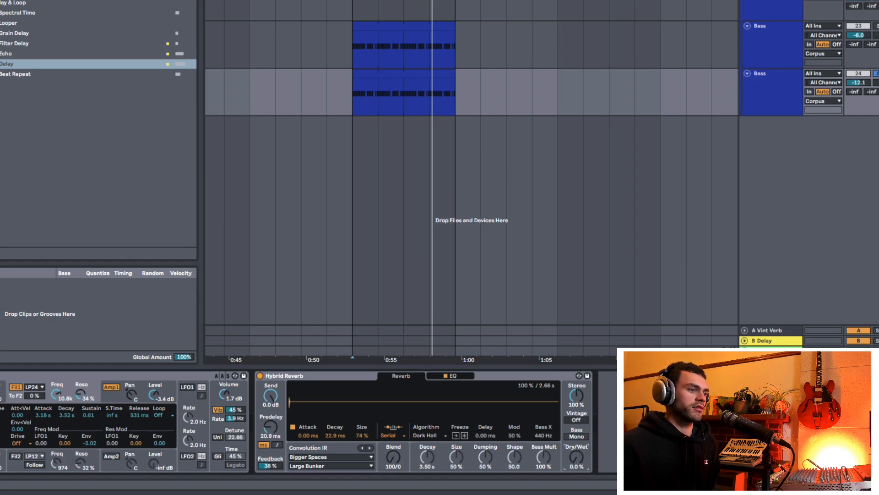
{"action": "key", "text": "space"}
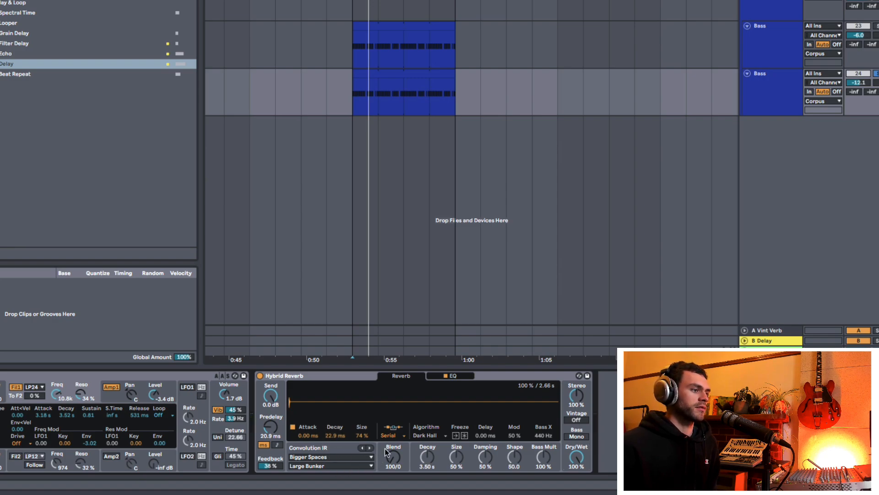
Check the Hybrid Reverb's convolution IR category and impulse lists, keep Large Bunker, and set Feedback to 30%.
{"action": "left_click", "coordinate": [341, 458]}
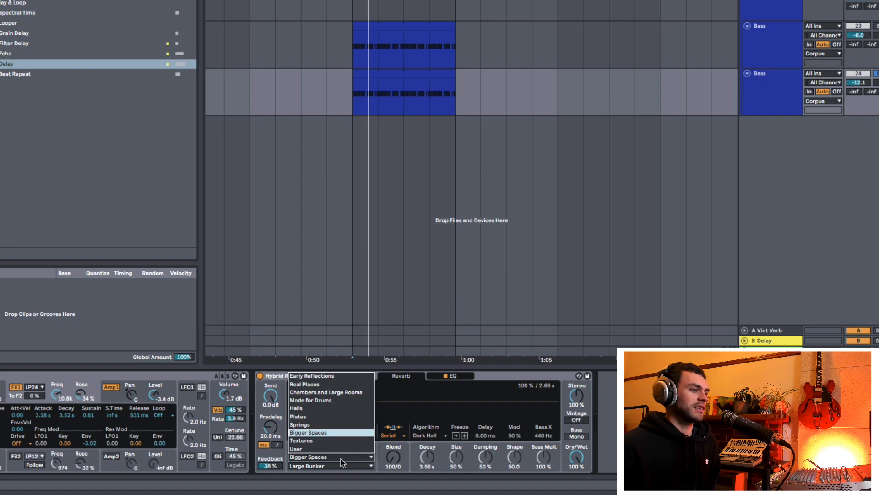
{"action": "left_click", "coordinate": [340, 458]}
{"action": "left_click", "coordinate": [341, 466]}
{"action": "left_click", "coordinate": [340, 466]}
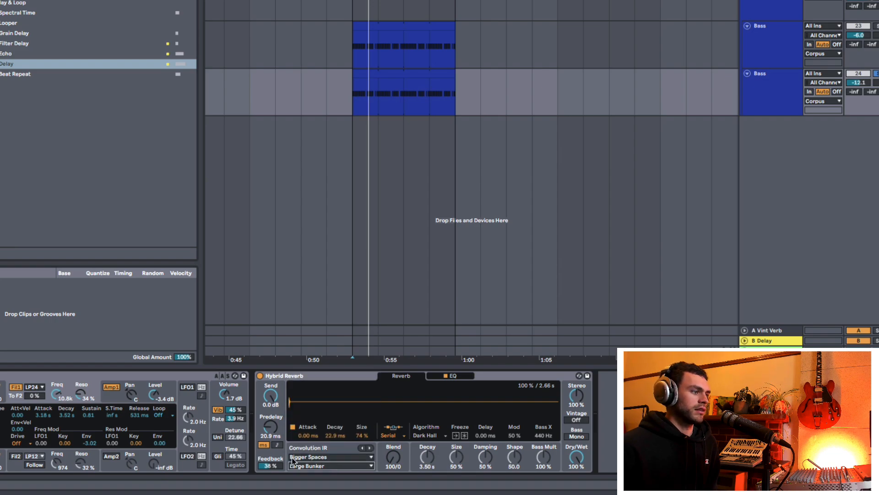
{"action": "left_click_drag", "start_coordinate": [272, 466], "coordinate": [270, 472]}
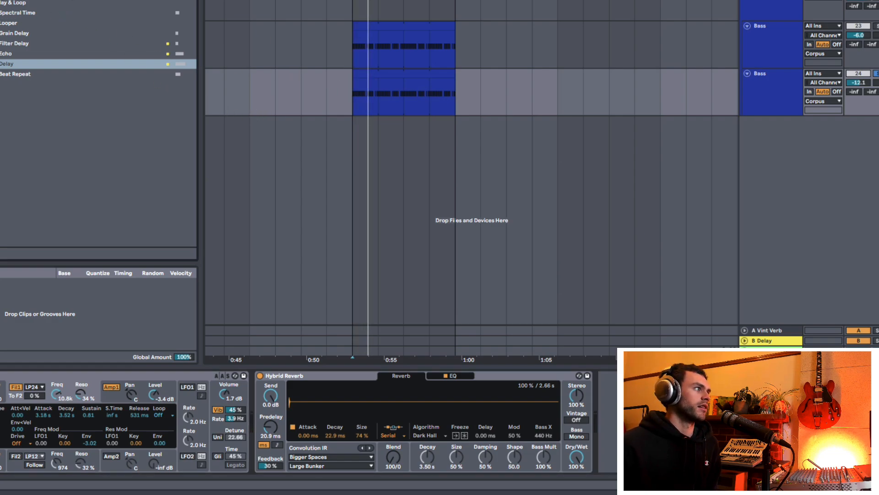
Add an Auto Filter after the Hybrid Reverb and switch it to the band-pass type.
{"action": "left_click", "coordinate": [23, 0]}
{"action": "mouse_move", "coordinate": [24, 11]}
{"action": "left_mouse_down"}
{"action": "mouse_move", "coordinate": [603, 354]}
{"action": "mouse_move", "coordinate": [702, 391]}
{"action": "mouse_move", "coordinate": [701, 413]}
{"action": "mouse_move", "coordinate": [688, 413]}
{"action": "left_mouse_up"}
{"action": "left_click", "coordinate": [549, 446]}
During playback, set the Auto Filter's frequency to 842 Hz, LFO amount to 16.2 and LFO rate to 0.30 Hz.
{"action": "key", "text": "space"}
{"action": "left_click_drag", "start_coordinate": [694, 382], "coordinate": [742, 372]}
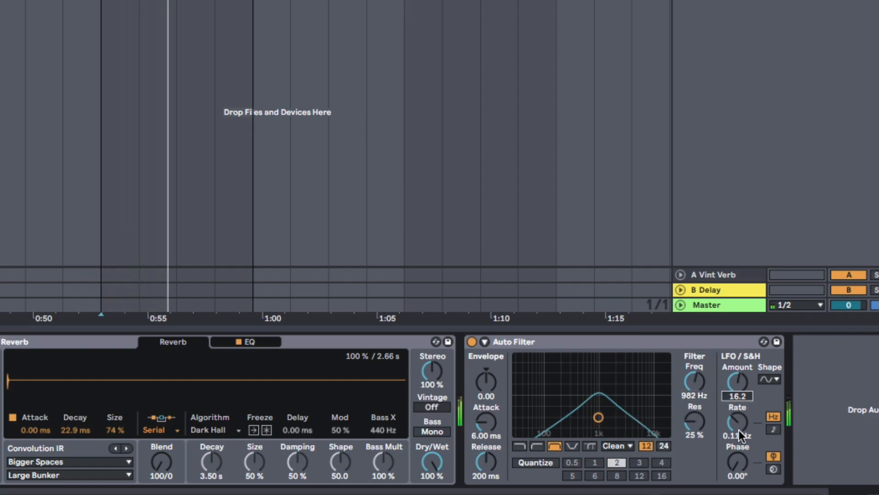
{"action": "left_click_drag", "start_coordinate": [741, 428], "coordinate": [741, 415]}
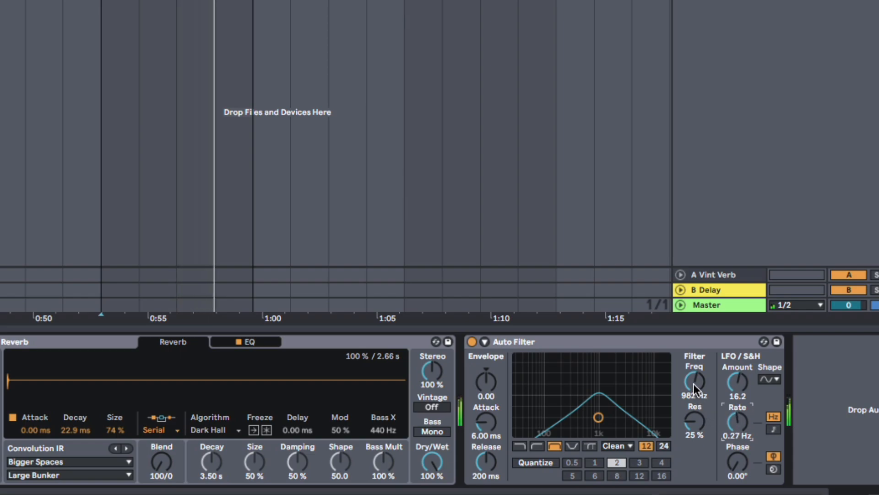
{"action": "left_click_drag", "start_coordinate": [702, 391], "coordinate": [702, 396]}
{"action": "left_click_drag", "start_coordinate": [739, 426], "coordinate": [739, 424]}
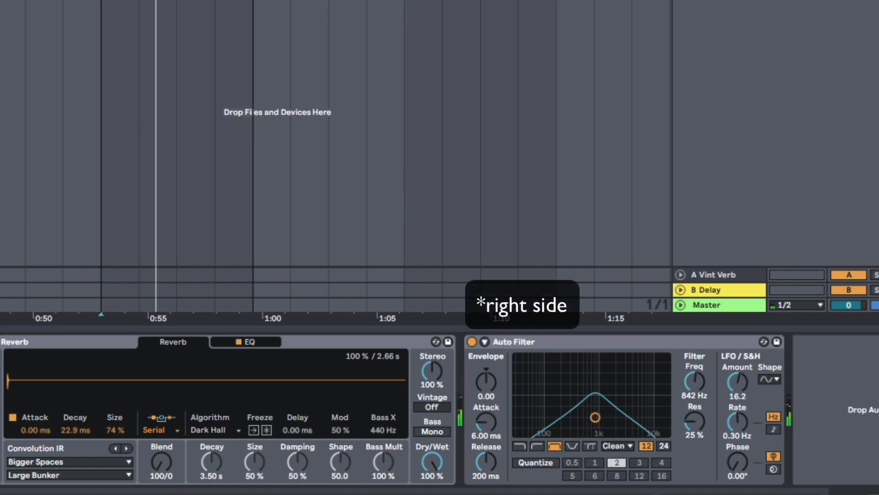
Add a Utility after the Auto Filter, set its Balance to 30L while listening, and collapse the device.
{"action": "key", "text": "Return"}
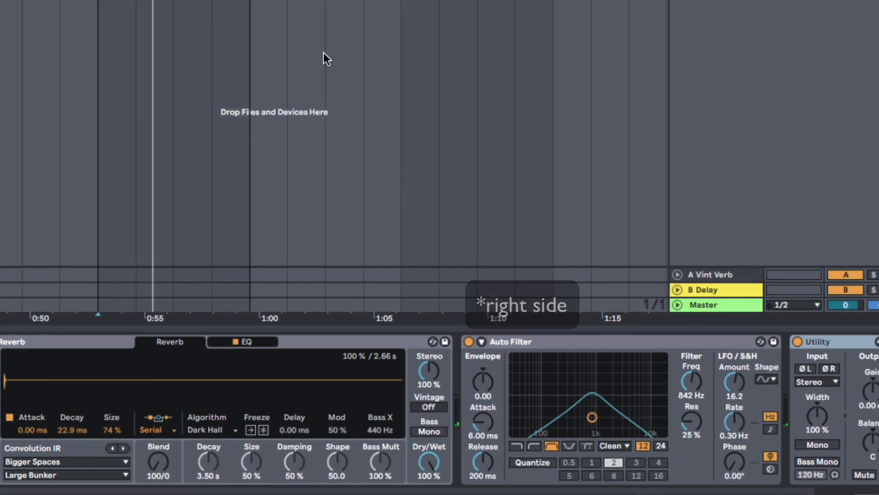
{"action": "key", "text": "space"}
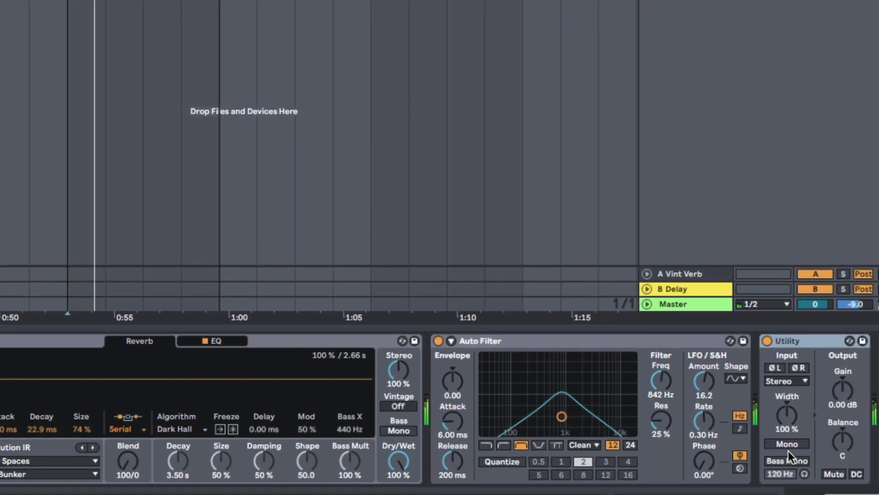
{"action": "left_click_drag", "start_coordinate": [842, 440], "coordinate": [843, 463]}
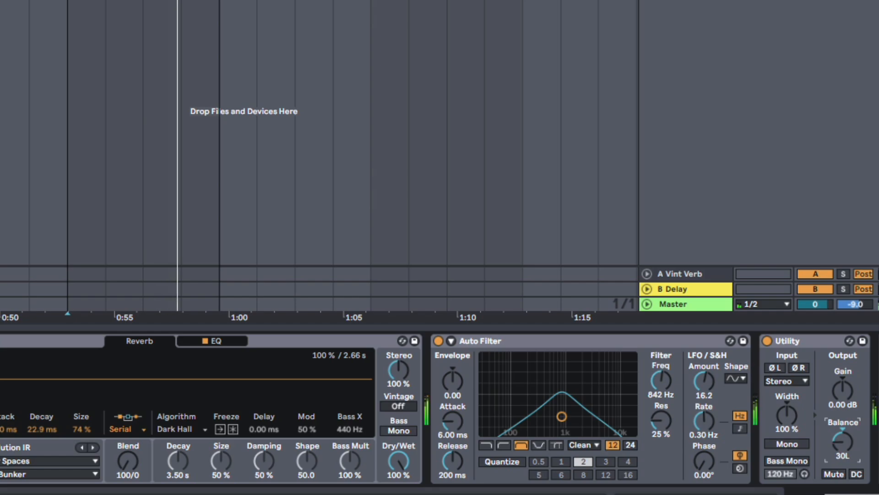
{"action": "double_click", "coordinate": [821, 340]}
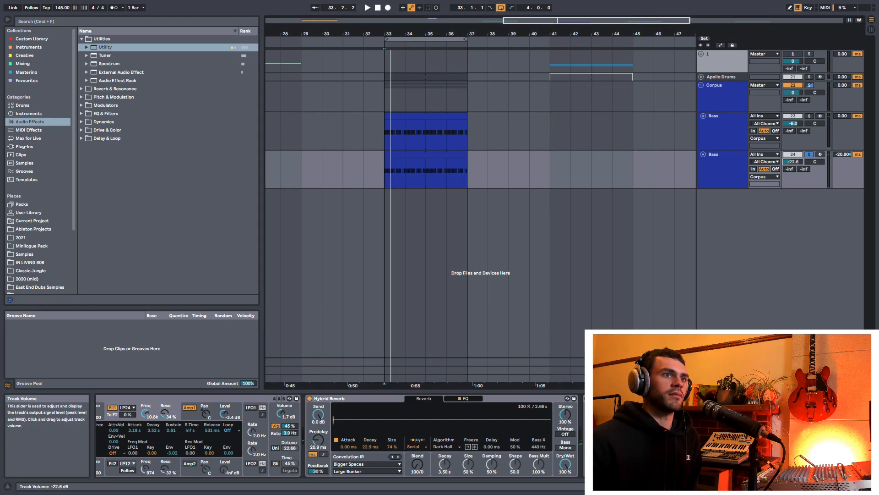
Raise the second Bass track's volume to -11.4 dB and play it together with the other tracks.
{"action": "left_click_drag", "start_coordinate": [793, 161], "coordinate": [794, 160]}
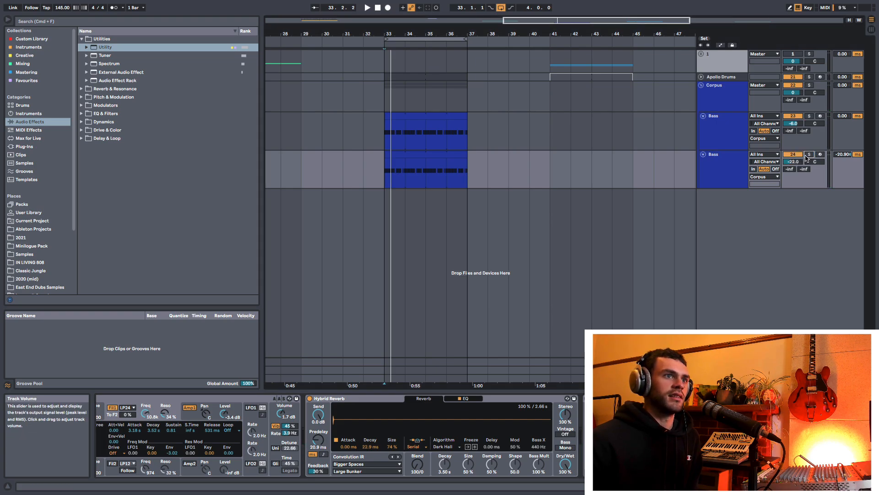
{"action": "key", "text": "space"}
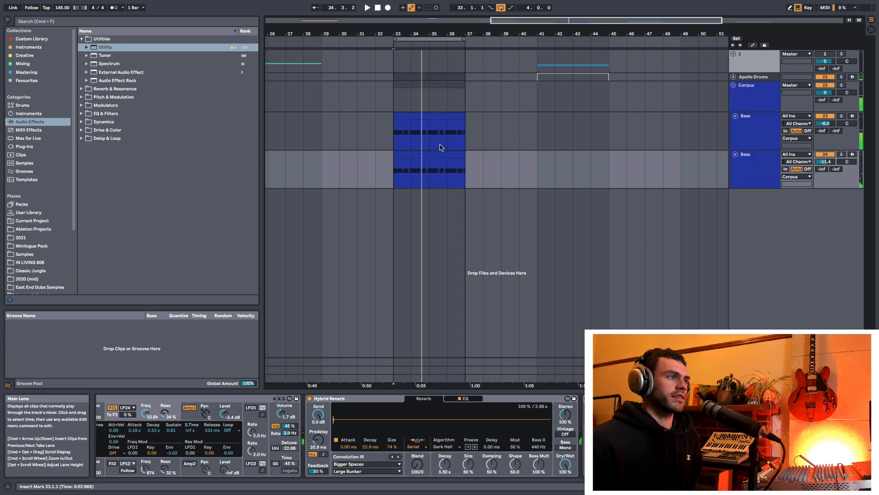
{"action": "left_click_drag", "start_coordinate": [415, 30], "coordinate": [416, 53]}
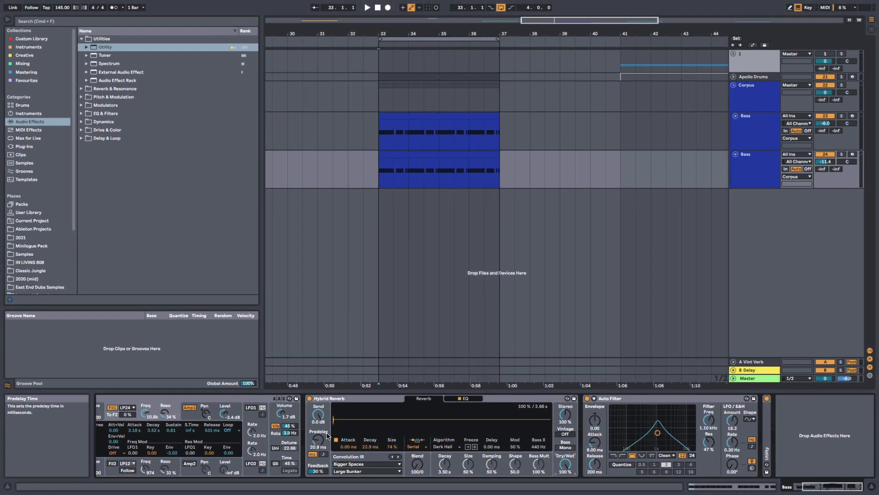
Play both Bass tracks, reveal the track delay settings and set the second Bass track's delay to -20.90 ms.
{"action": "key", "text": "space"}
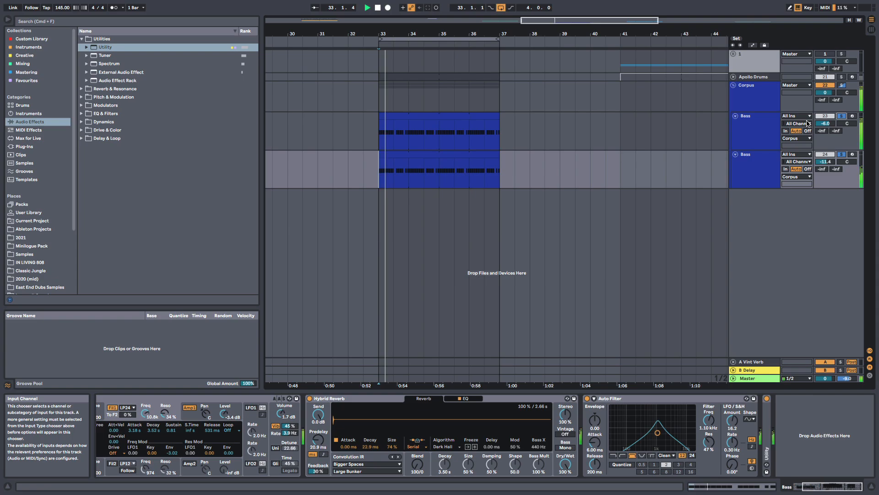
{"action": "left_click", "coordinate": [754, 171]}
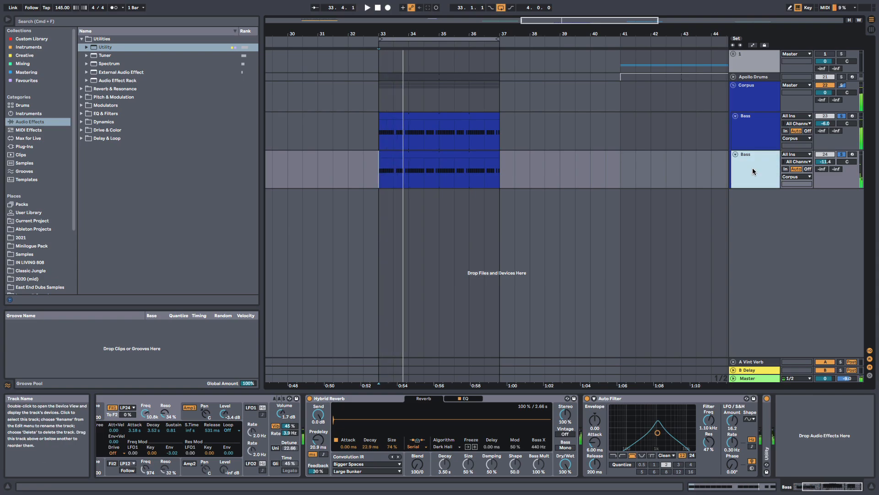
{"action": "key", "text": "space"}
{"action": "left_click", "coordinate": [870, 376]}
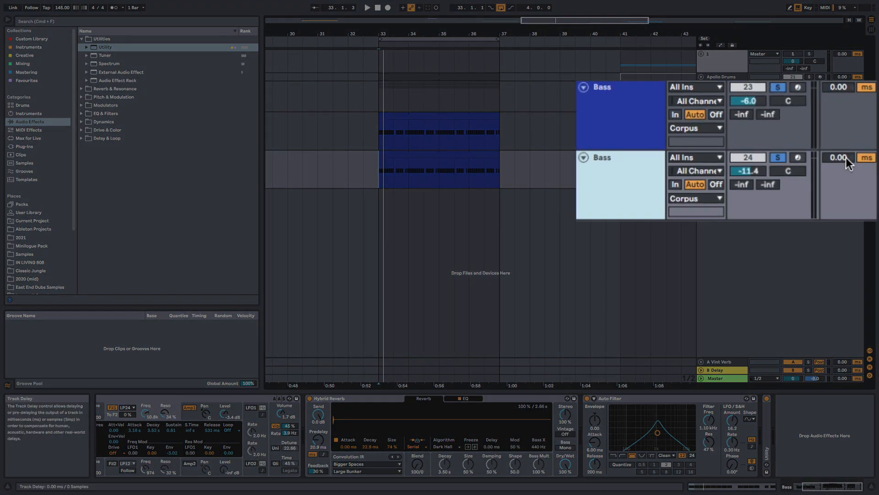
{"action": "left_click_drag", "start_coordinate": [846, 162], "coordinate": [846, 172]}
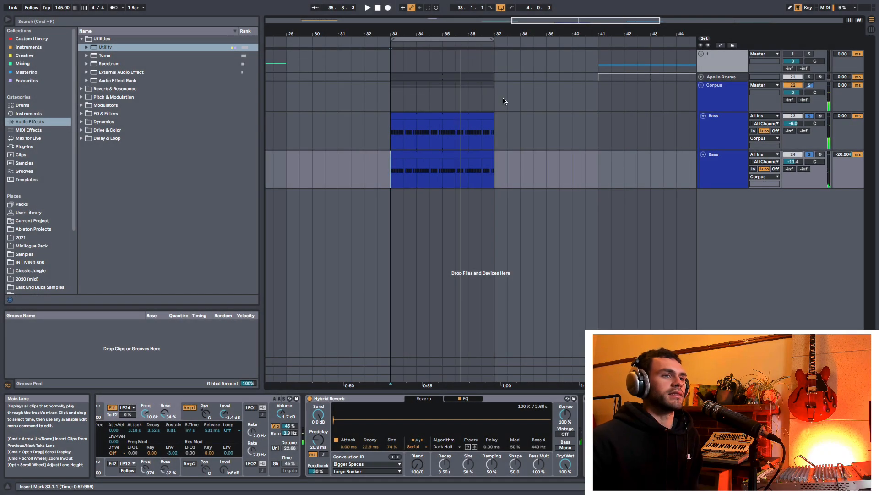
Unsolo the Bass tracks during playback with the drums and lower the second Bass track's volume to -16.4 dB.
{"action": "key", "text": "space"}
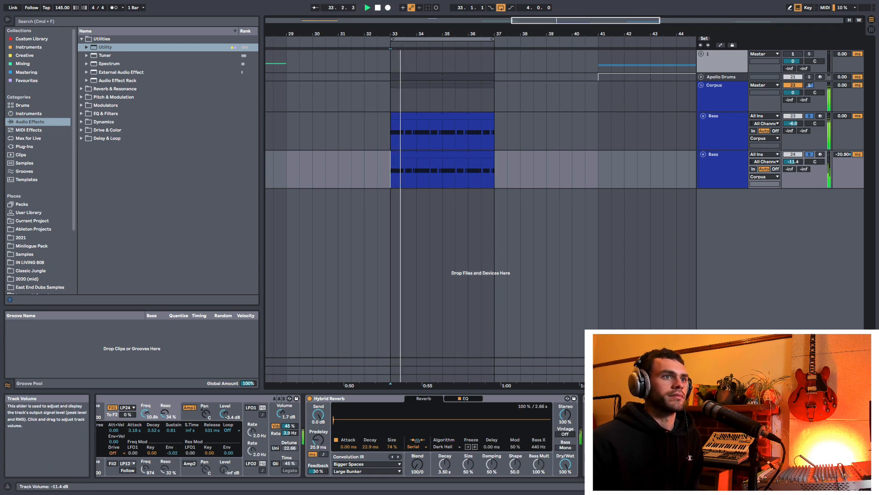
{"action": "left_click_drag", "start_coordinate": [793, 162], "coordinate": [793, 165]}
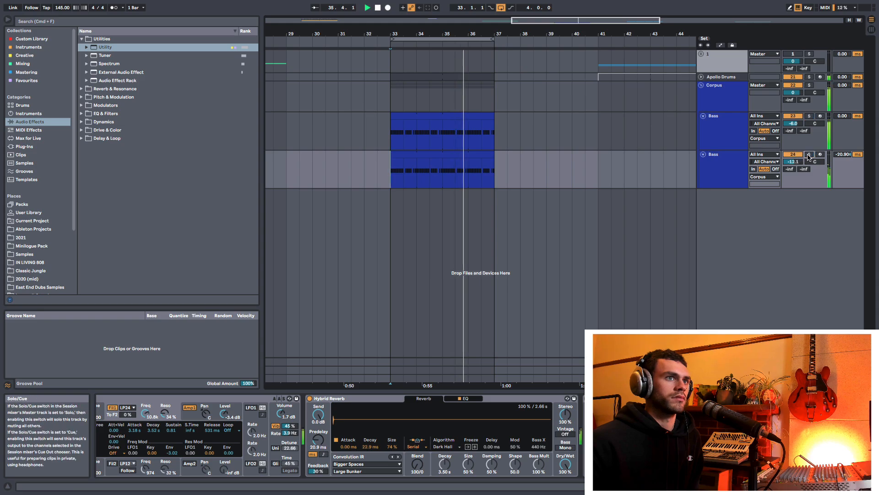
{"action": "left_click", "coordinate": [809, 155]}
{"action": "left_click", "coordinate": [713, 165]}
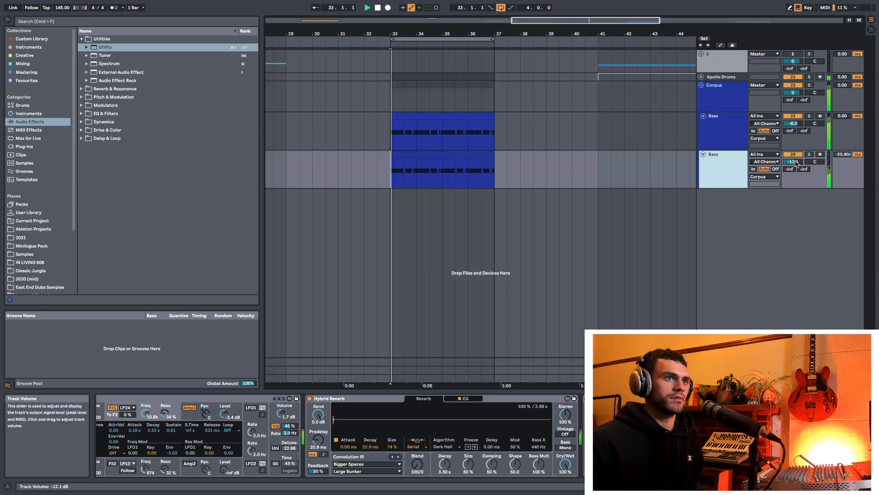
Lower the first Bass track's second Corpus chain to -13.4 dB and set the second Bass track's volume to -15.0 dB.
{"action": "left_click", "coordinate": [735, 140]}
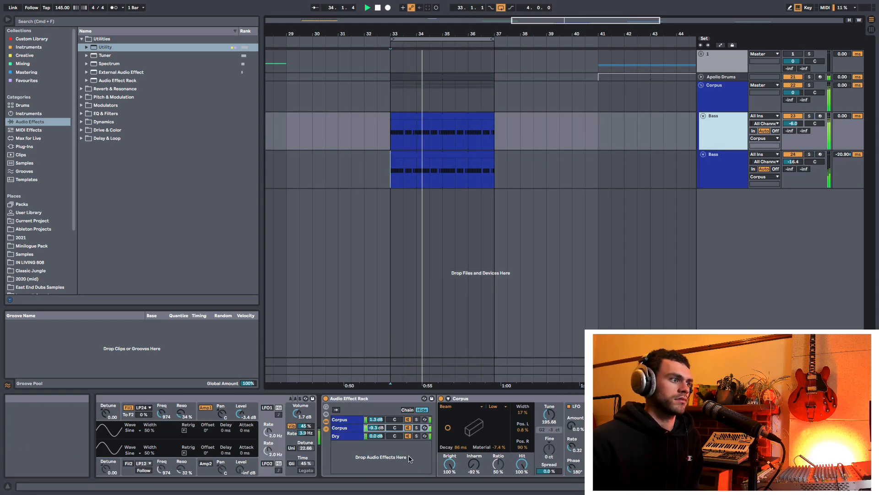
{"action": "left_click_drag", "start_coordinate": [376, 427], "coordinate": [376, 436]}
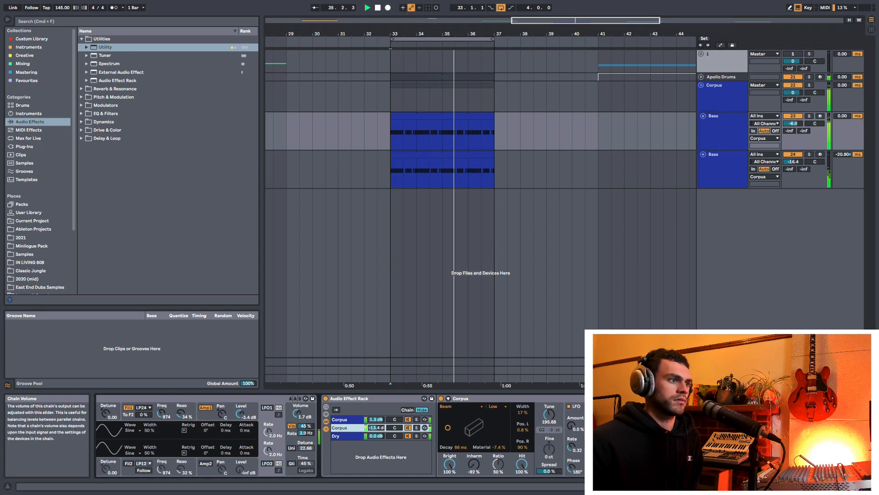
{"action": "left_click", "coordinate": [721, 174]}
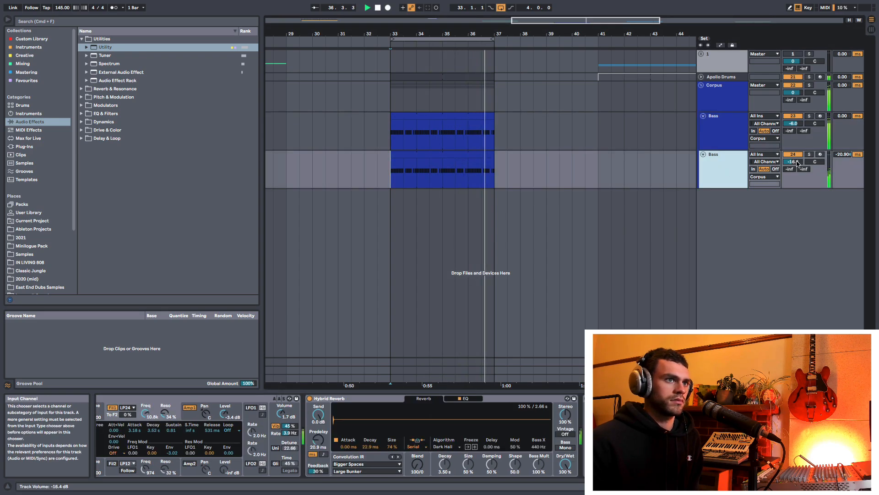
{"action": "left_click_drag", "start_coordinate": [793, 162], "coordinate": [793, 159]}
{"action": "key", "text": "space"}
{"action": "key", "text": "minus"}
{"action": "key", "text": "minus"}
{"action": "left_click_drag", "start_coordinate": [449, 32], "coordinate": [447, 180]}
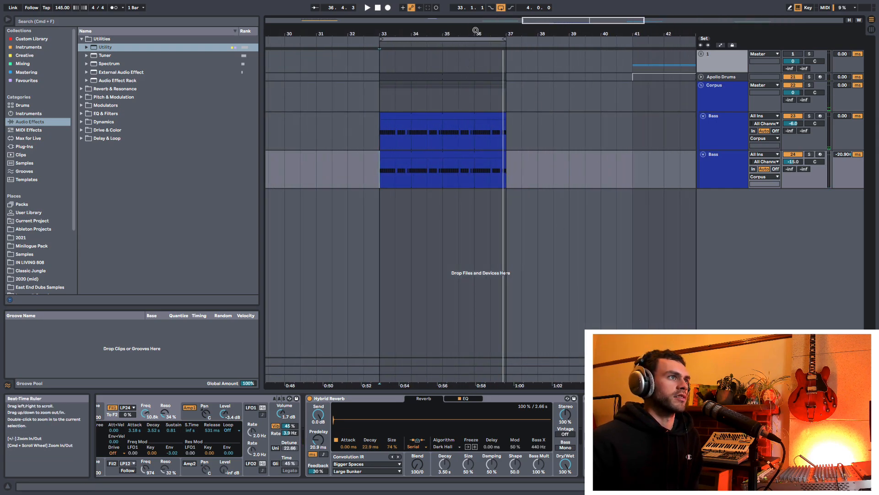
{"action": "left_click_drag", "start_coordinate": [474, 34], "coordinate": [440, 262]}
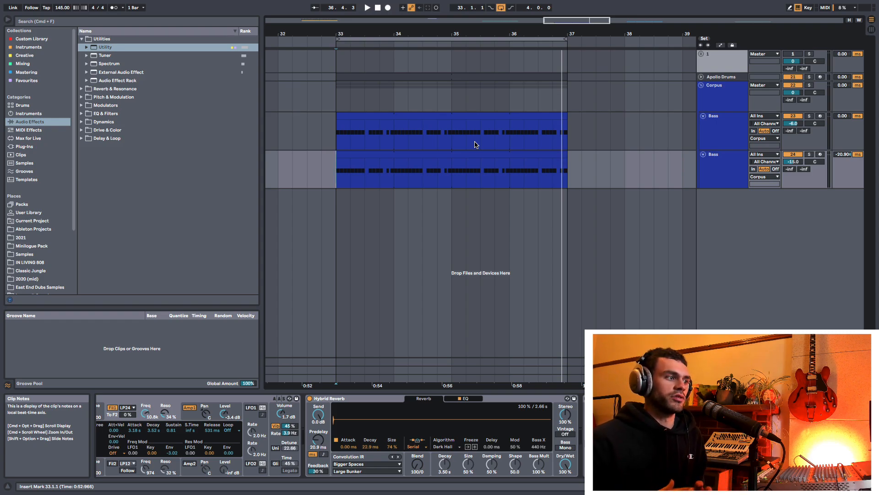
{"action": "left_click", "coordinate": [341, 131]}
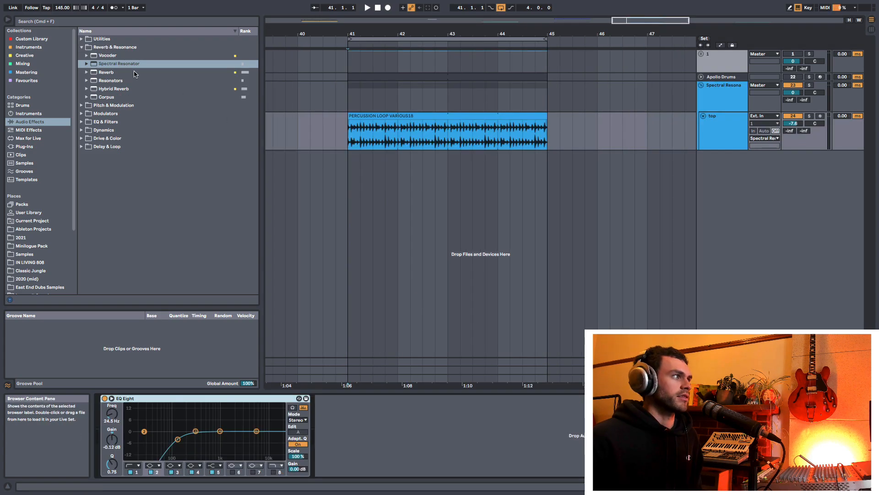
Add a Spectral Resonator after the EQ Eight on the percussion loop's track.
{"action": "left_click_drag", "start_coordinate": [120, 64], "coordinate": [145, 69]}
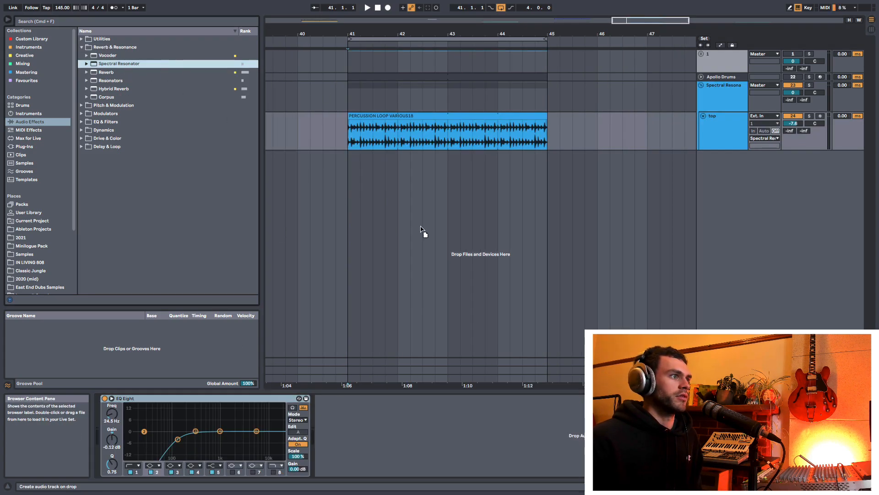
{"action": "left_click_drag", "start_coordinate": [441, 425], "coordinate": [441, 426]}
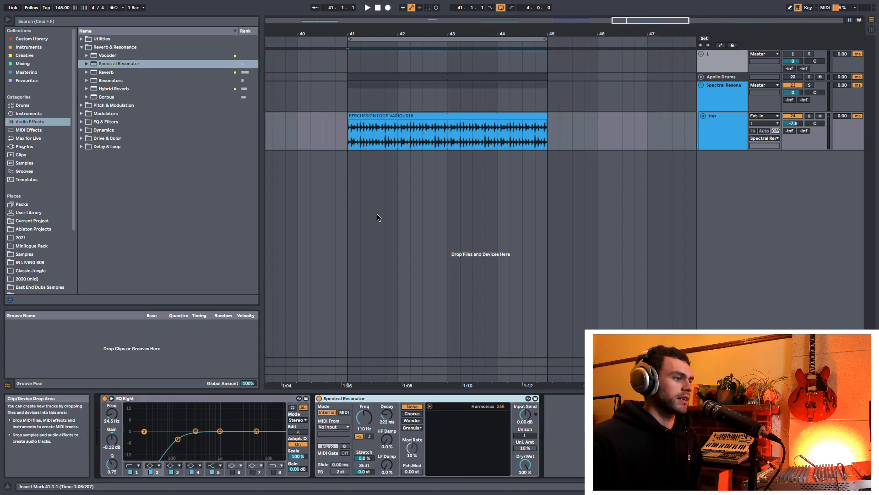
{"action": "left_click_drag", "start_coordinate": [423, 35], "coordinate": [426, 43]}
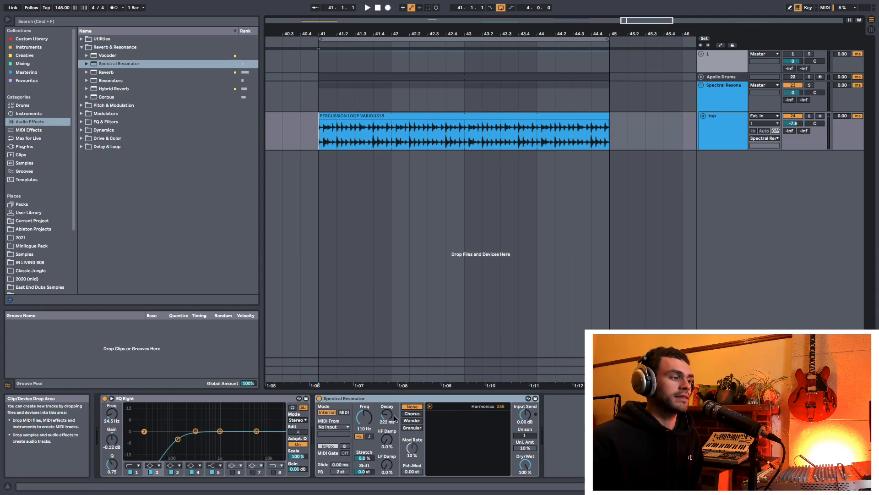
Switch the Spectral Resonator's frequency to note values, try its MIDI mode, and return it to Internal mode.
{"action": "left_click", "coordinate": [368, 437]}
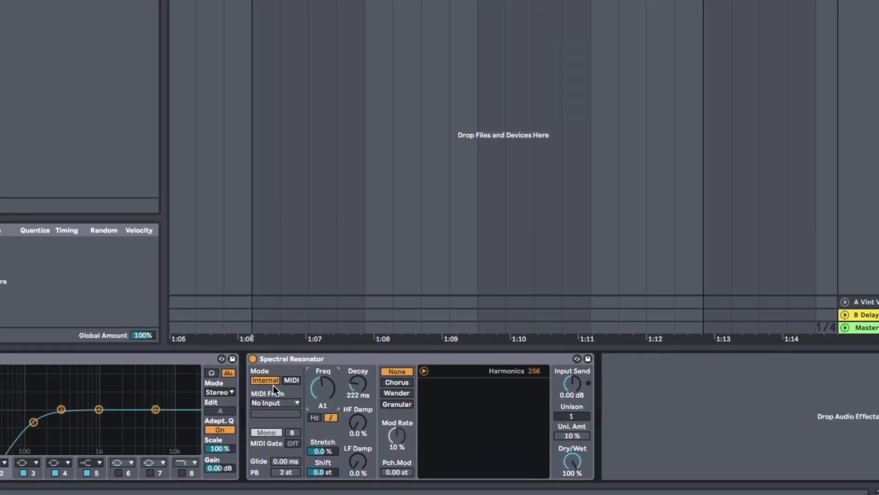
{"action": "left_click", "coordinate": [290, 380]}
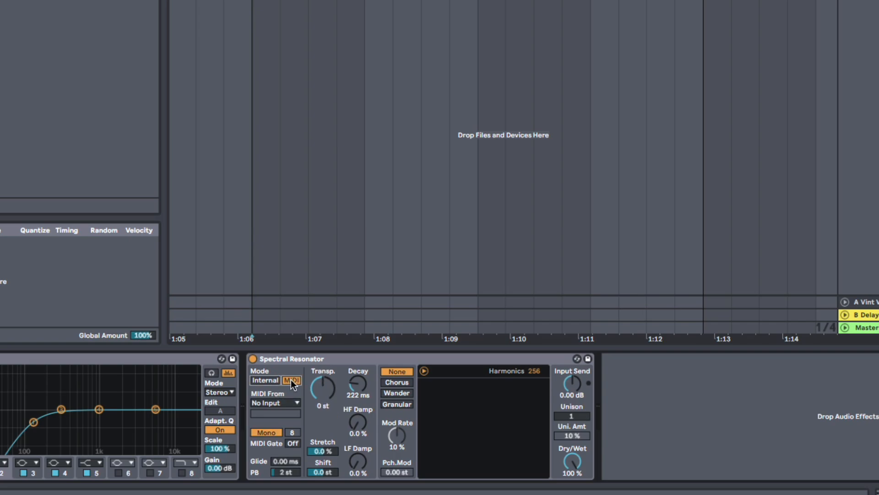
{"action": "left_click", "coordinate": [269, 380]}
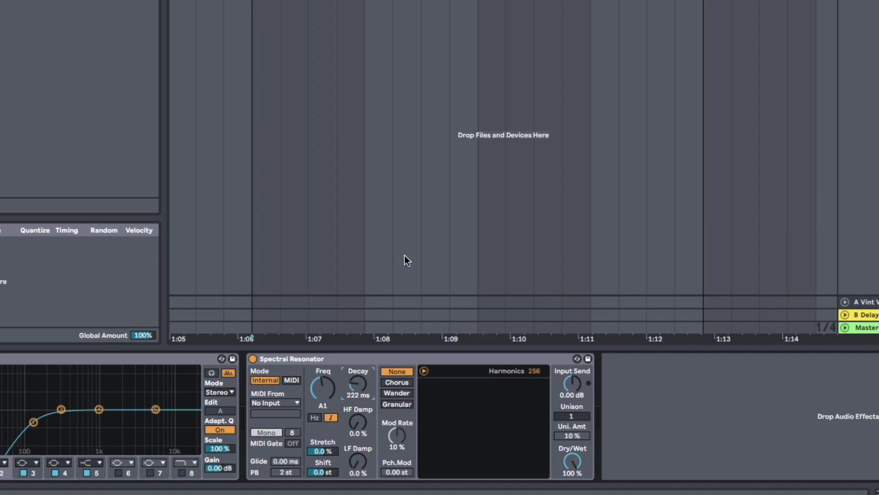
{"action": "left_click", "coordinate": [331, 361]}
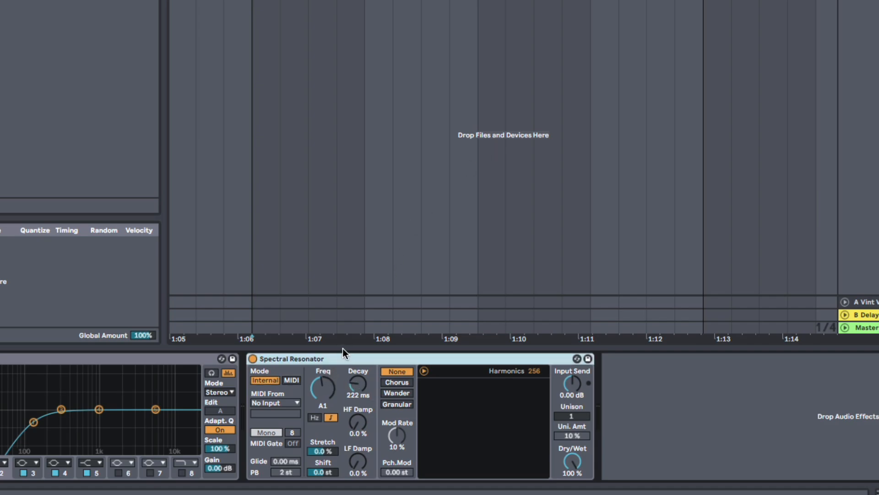
Bypass the Spectral Resonator, cut EQ Eight band 2 to -9.79 dB at 163 Hz during playback, and re-enable the resonator.
{"action": "key", "text": "0"}
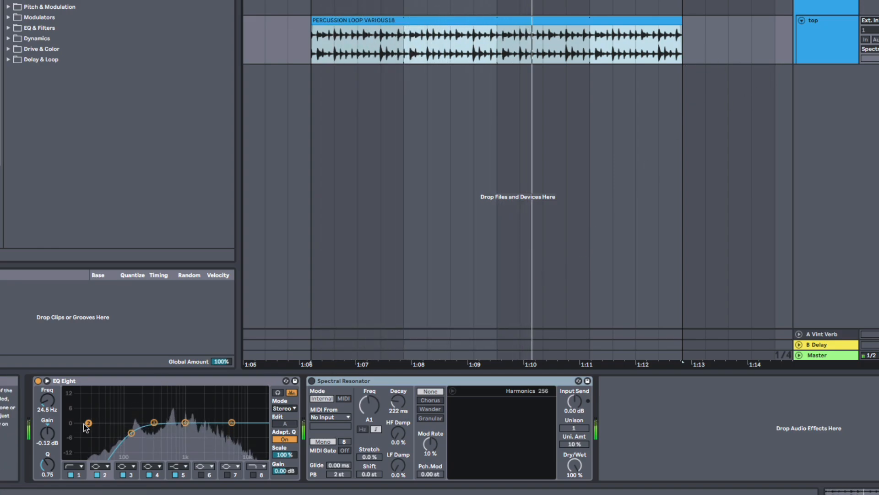
{"action": "left_click_drag", "start_coordinate": [89, 423], "coordinate": [140, 419]}
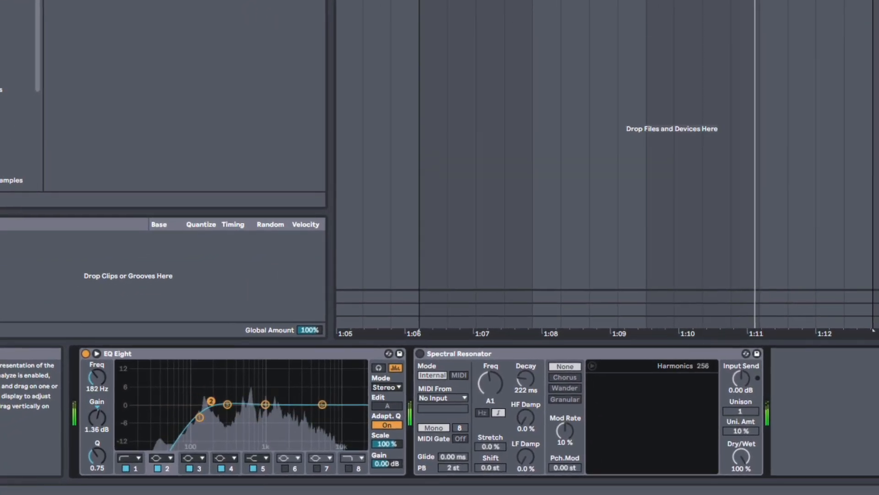
{"action": "left_click_drag", "start_coordinate": [211, 400], "coordinate": [208, 431]}
{"action": "left_click", "coordinate": [421, 353]}
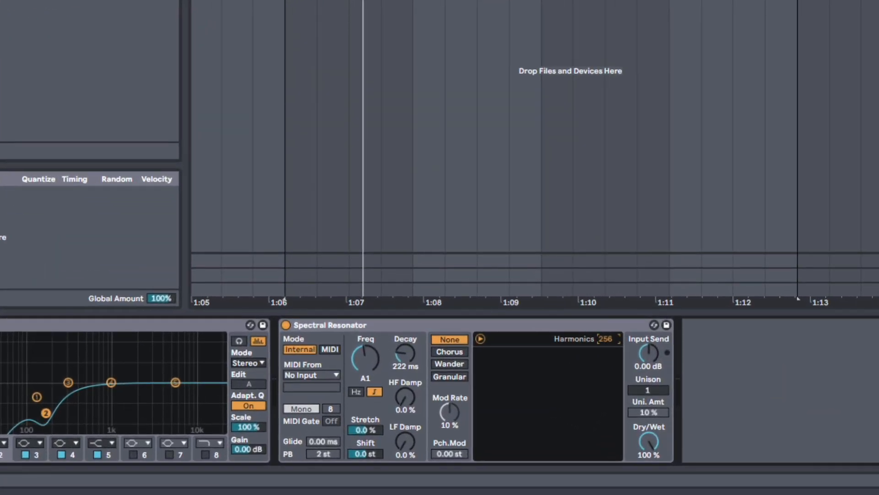
Set the Spectral Resonator's Harmonics to 140 and its HF Damp to 75 % while auditioning the percussion loop.
{"action": "key", "text": "space"}
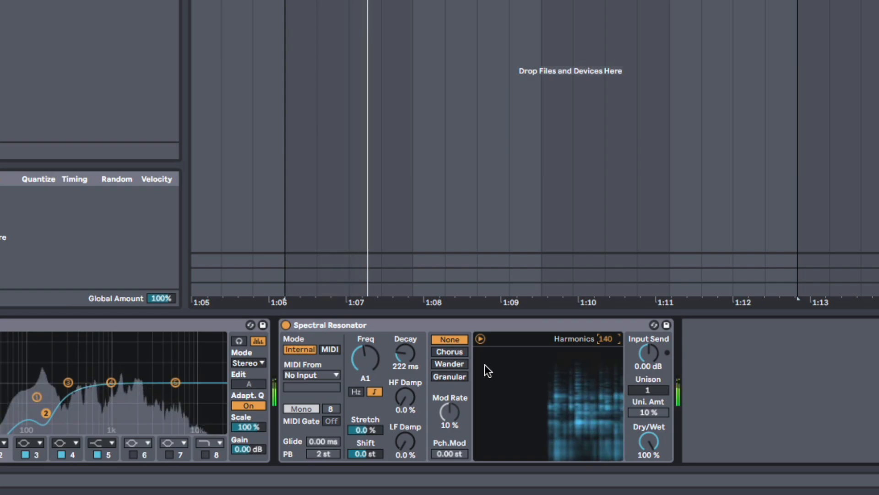
{"action": "mouse_move", "coordinate": [407, 397]}
{"action": "left_mouse_down"}
{"action": "mouse_move", "coordinate": [407, 346]}
{"action": "mouse_move", "coordinate": [408, 384]}
{"action": "left_mouse_up"}
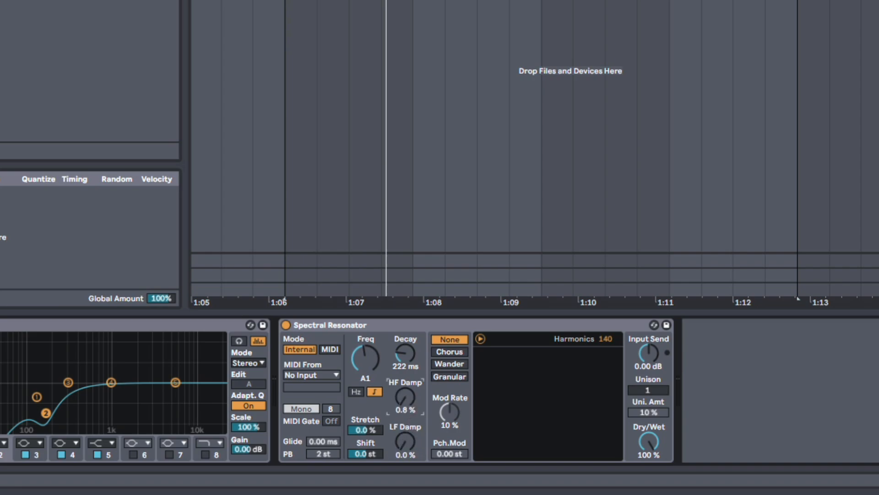
{"action": "key", "text": "space"}
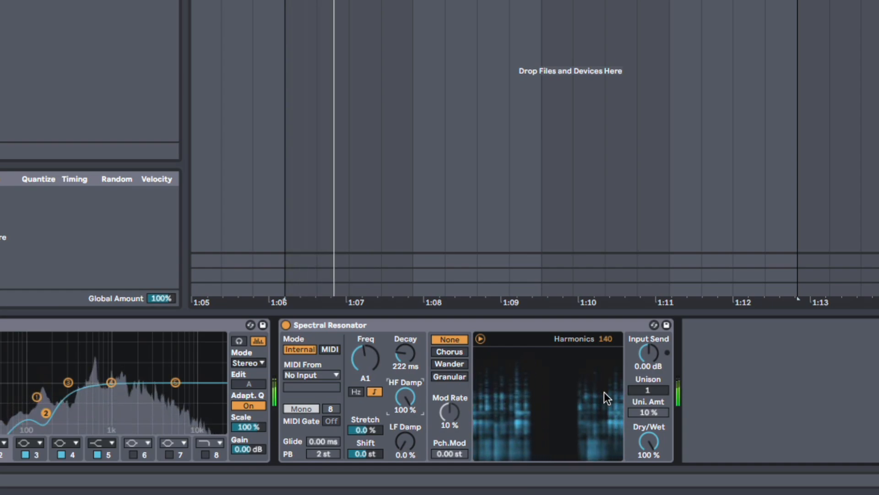
{"action": "left_click_drag", "start_coordinate": [403, 398], "coordinate": [402, 409]}
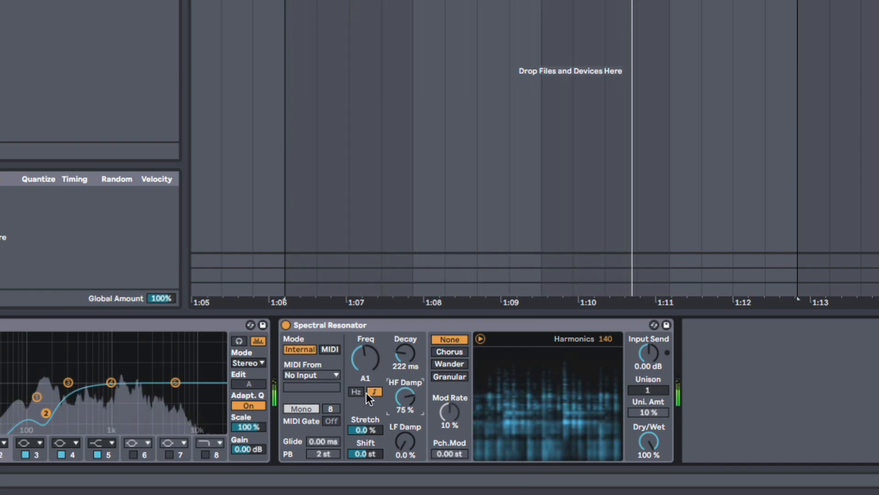
Try the resonator's frequency in hertz during playback and switch it back to note values at A1.
{"action": "left_click_drag", "start_coordinate": [359, 357], "coordinate": [359, 357]}
{"action": "key", "text": "space"}
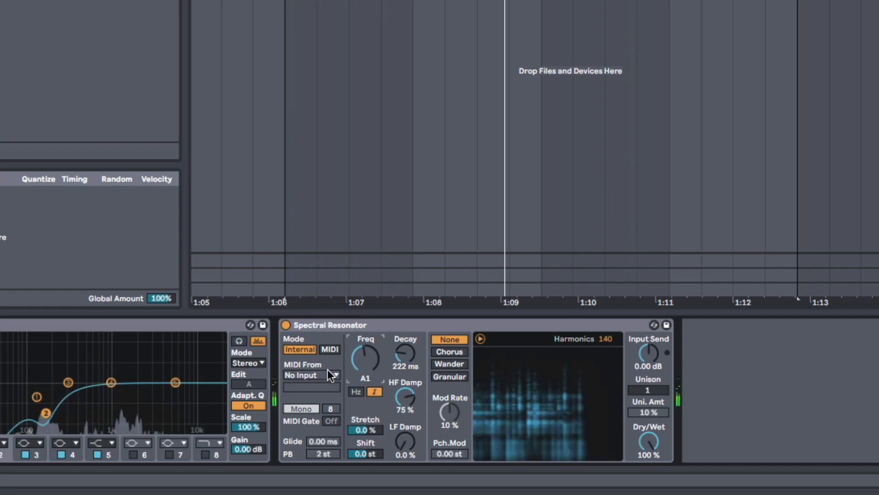
{"action": "left_click", "coordinate": [363, 391]}
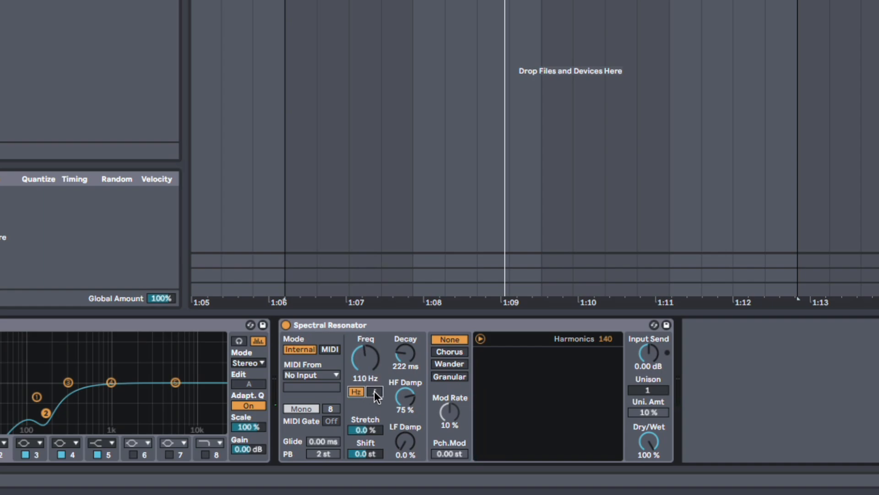
{"action": "key", "text": "space"}
{"action": "left_click_drag", "start_coordinate": [370, 379], "coordinate": [370, 389]}
{"action": "left_click", "coordinate": [374, 391]}
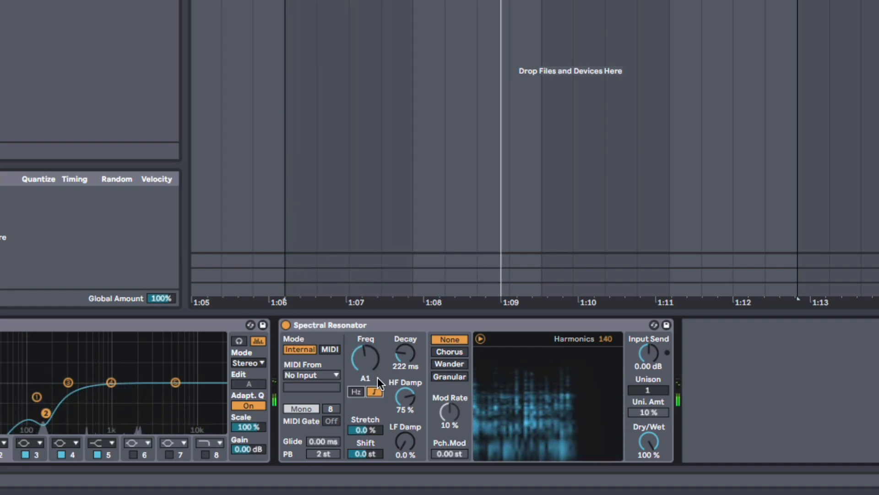
Shorten the Spectral Resonator's Decay to 93.6 ms and sweep its Shift during playback, settling on 5.2 st.
{"action": "key", "text": "space"}
{"action": "key", "text": "space"}
{"action": "mouse_move", "coordinate": [402, 360]}
{"action": "left_mouse_down"}
{"action": "mouse_move", "coordinate": [402, 332]}
{"action": "mouse_move", "coordinate": [402, 373]}
{"action": "mouse_move", "coordinate": [403, 365]}
{"action": "left_mouse_up"}
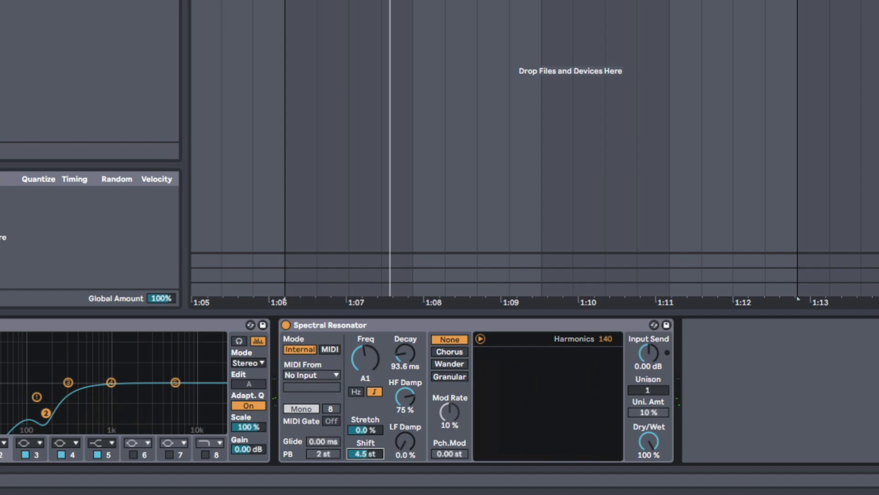
{"action": "mouse_move", "coordinate": [357, 454]}
{"action": "left_mouse_down"}
{"action": "mouse_move", "coordinate": [357, 440]}
{"action": "mouse_move", "coordinate": [371, 458]}
{"action": "left_mouse_up"}
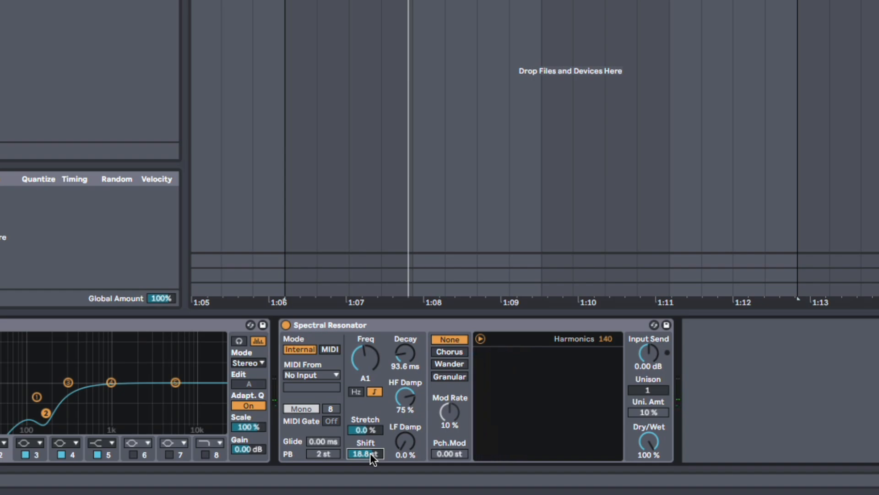
{"action": "key", "text": "space"}
{"action": "mouse_move", "coordinate": [365, 453]}
{"action": "left_mouse_down"}
{"action": "mouse_move", "coordinate": [364, 483]}
{"action": "mouse_move", "coordinate": [365, 456]}
{"action": "left_mouse_up"}
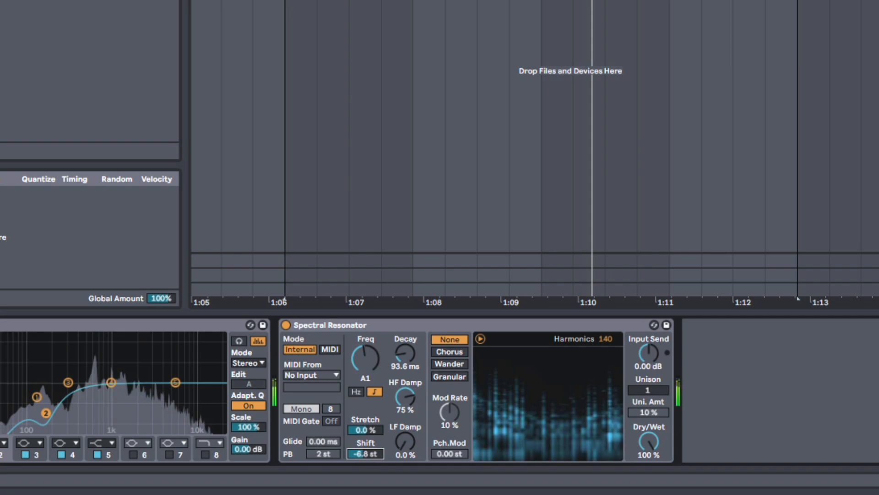
Try the resonator's Chorus modulation and settle on Wander with a Mod Rate of 0.3 %.
{"action": "left_click", "coordinate": [458, 353]}
{"action": "mouse_move", "coordinate": [452, 407]}
{"action": "left_mouse_down"}
{"action": "mouse_move", "coordinate": [453, 426]}
{"action": "mouse_move", "coordinate": [451, 417]}
{"action": "left_mouse_up"}
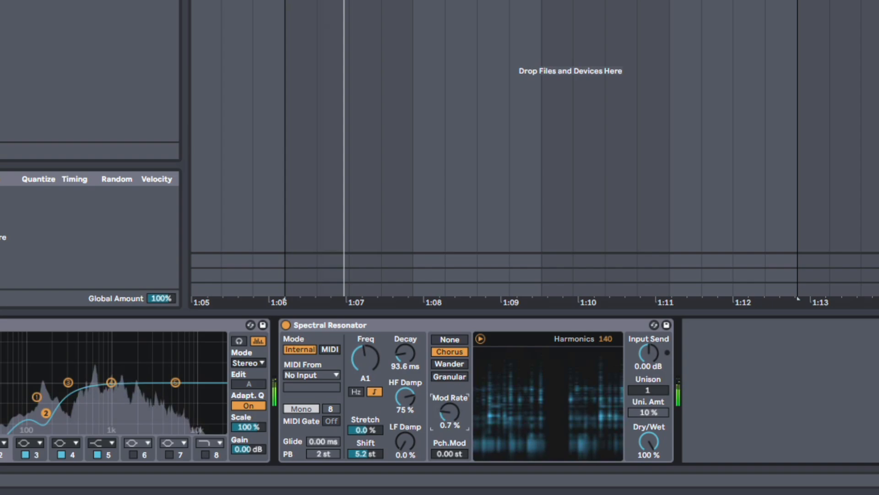
{"action": "left_click", "coordinate": [464, 364]}
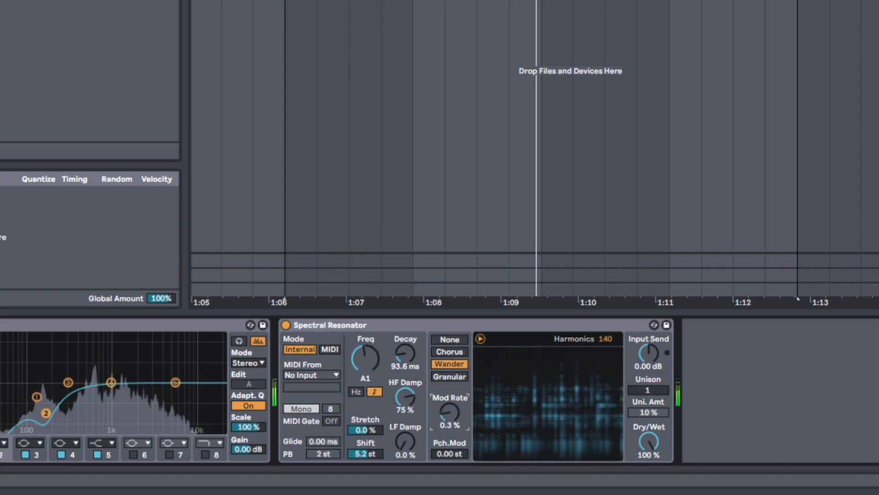
{"action": "left_click_drag", "start_coordinate": [451, 414], "coordinate": [450, 415]}
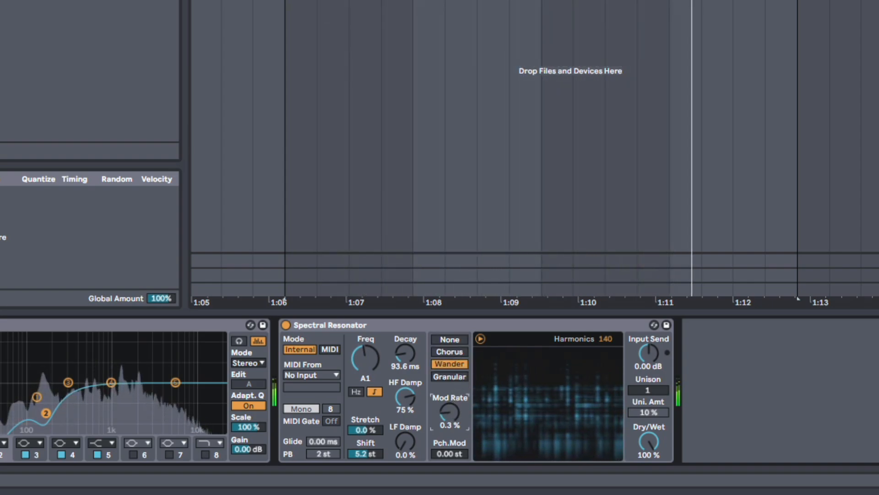
Set the resonator's Unison amount to 0.3 % and sweep Shift down and back up to -2.2 st.
{"action": "left_click_drag", "start_coordinate": [662, 392], "coordinate": [651, 428]}
{"action": "left_click_drag", "start_coordinate": [658, 393], "coordinate": [658, 396]}
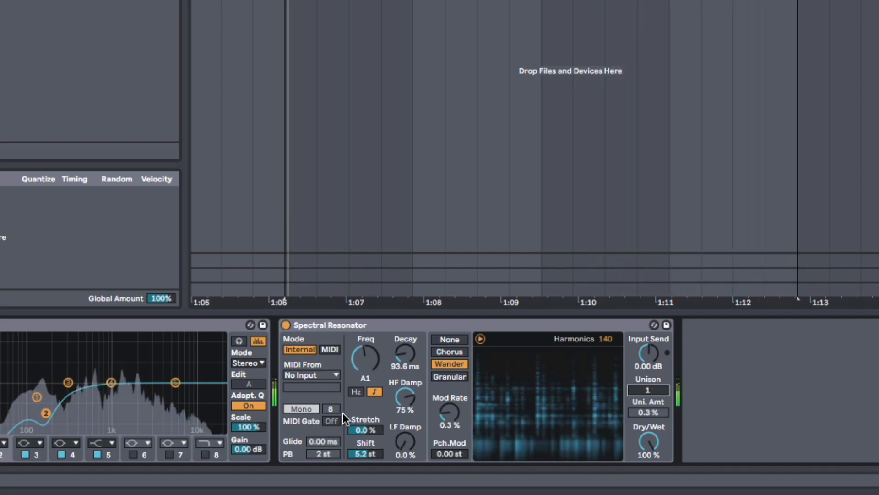
{"action": "left_click_drag", "start_coordinate": [365, 453], "coordinate": [374, 494]}
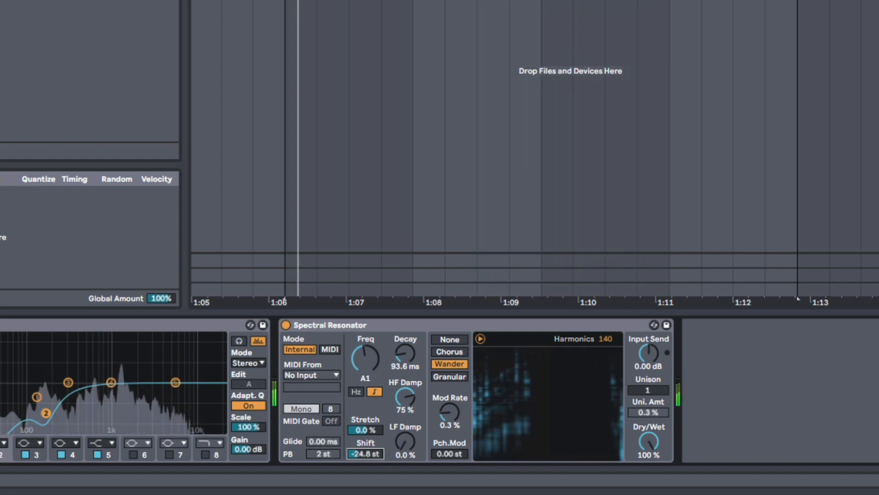
{"action": "left_click_drag", "start_coordinate": [373, 458], "coordinate": [374, 422]}
Add an LFO after the Spectral Resonator and map it to Shift, using a Random waveform synced at 1/16.
{"action": "key", "text": "space"}
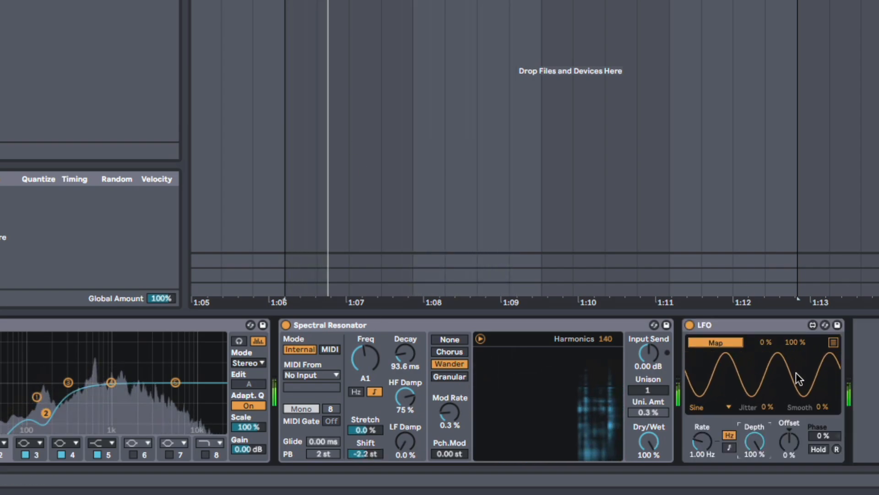
{"action": "left_click", "coordinate": [714, 342]}
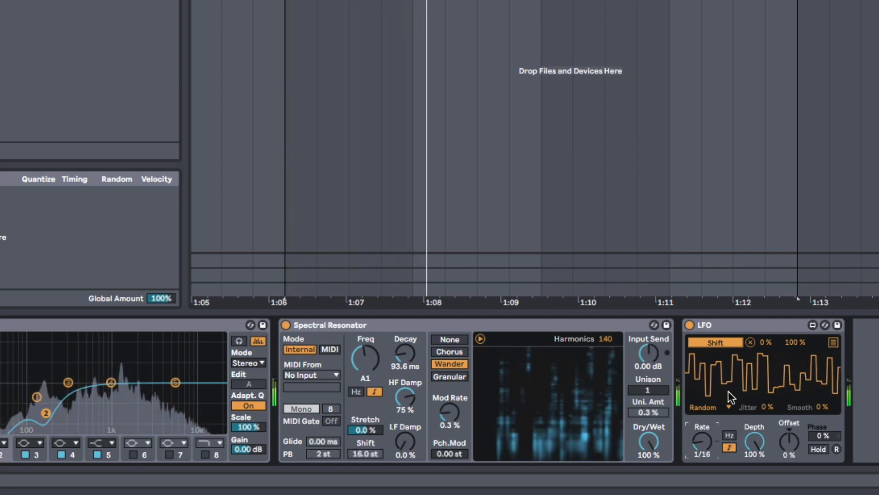
{"action": "key", "text": "space"}
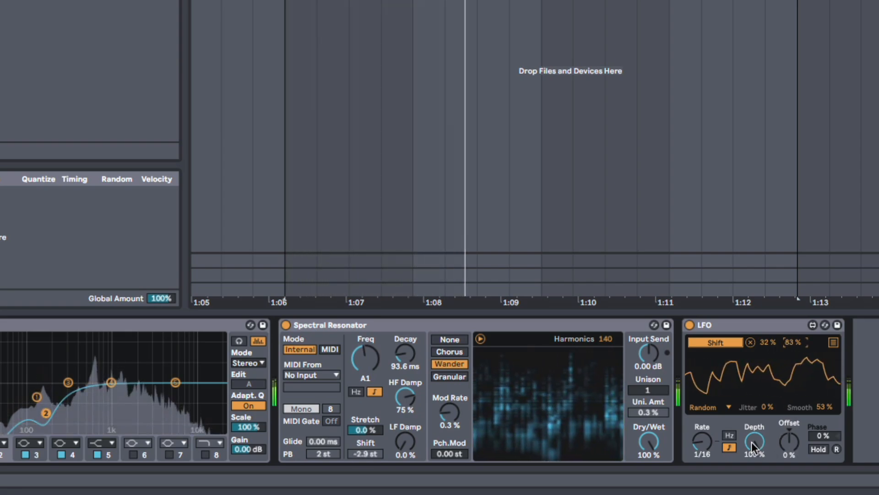
Set the LFO's Smooth to 65 %, Jitter to 16 %, mapping range to 40–79 % and Depth to 89 %.
{"action": "mouse_move", "coordinate": [753, 446]}
{"action": "left_mouse_down"}
{"action": "mouse_move", "coordinate": [754, 458]}
{"action": "mouse_move", "coordinate": [754, 441]}
{"action": "left_mouse_up"}
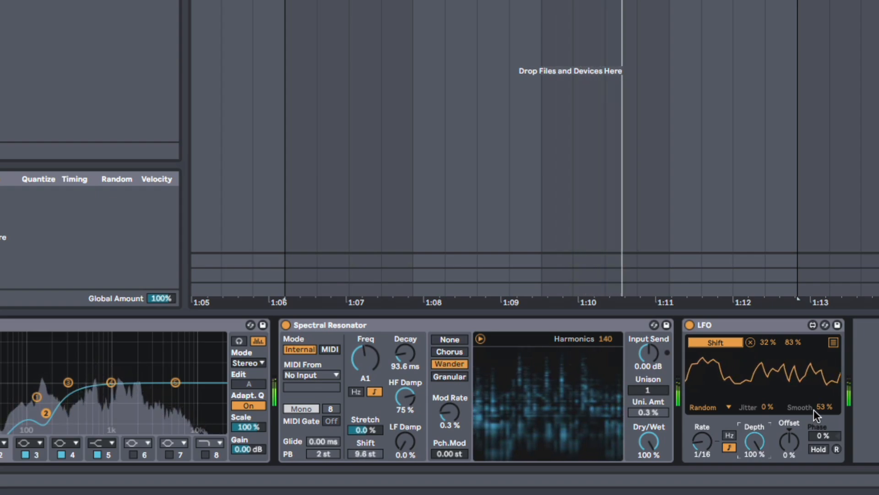
{"action": "left_click_drag", "start_coordinate": [823, 407], "coordinate": [823, 402]}
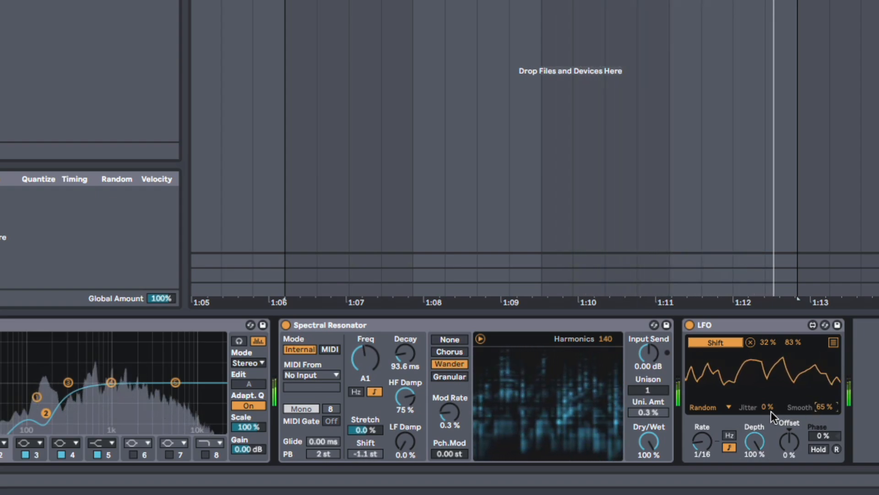
{"action": "left_click_drag", "start_coordinate": [768, 407], "coordinate": [768, 403]}
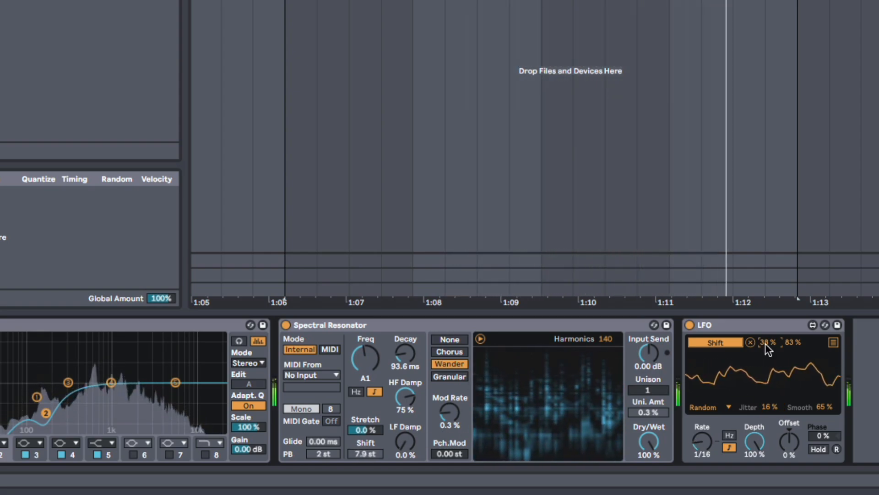
{"action": "left_click_drag", "start_coordinate": [796, 343], "coordinate": [768, 341]}
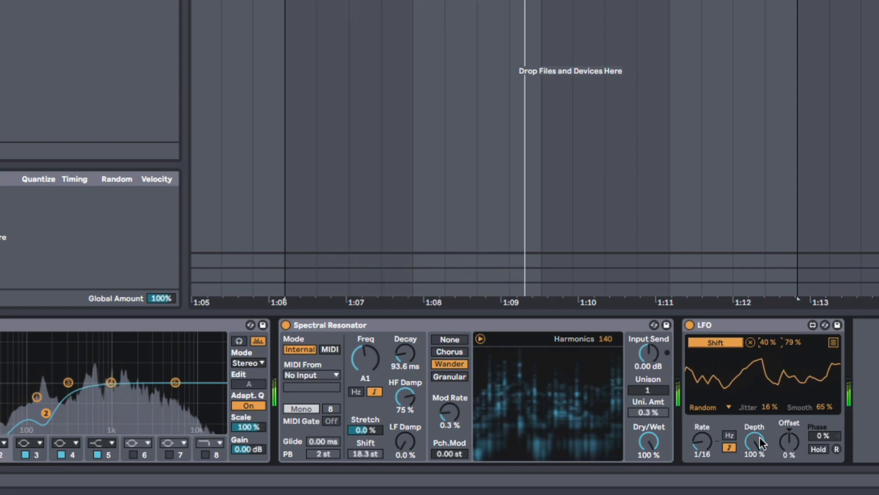
{"action": "mouse_move", "coordinate": [755, 441]}
{"action": "left_mouse_down"}
{"action": "mouse_move", "coordinate": [755, 473]}
{"action": "mouse_move", "coordinate": [755, 440]}
{"action": "left_mouse_up"}
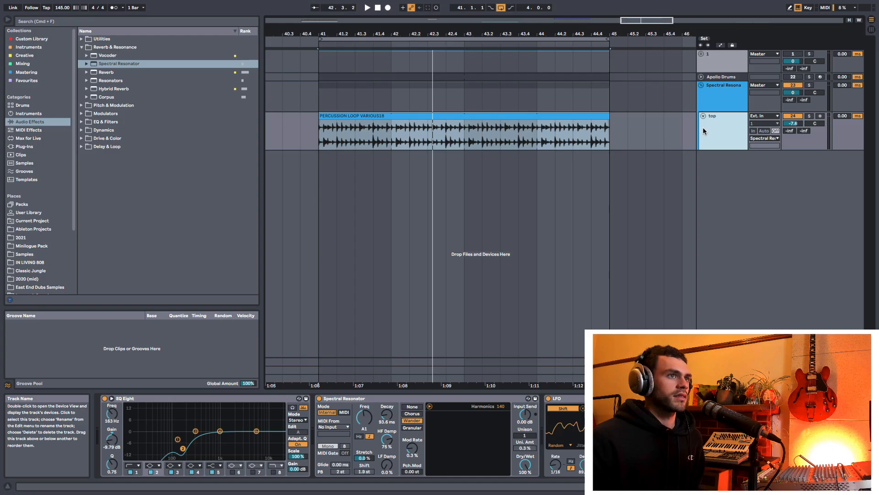
Duplicate the percussion loop's track and unmap the LFO from the Spectral Resonator's Shift on the copy.
{"action": "key", "text": "super+d"}
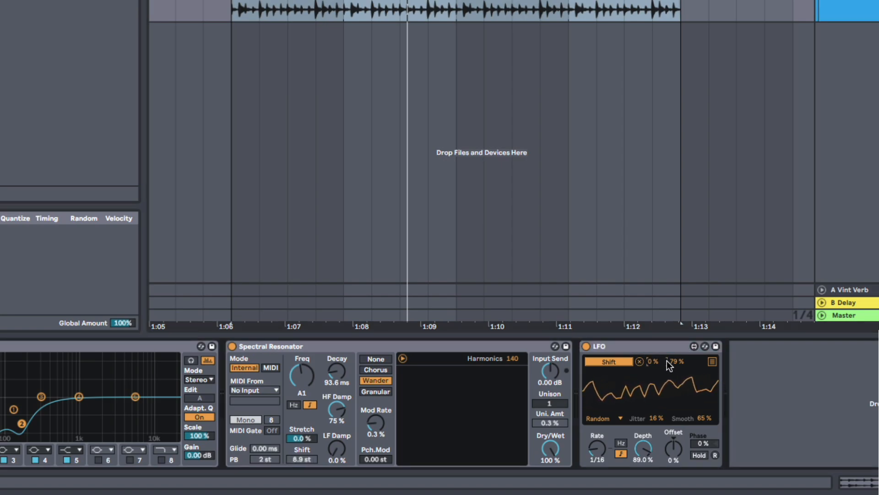
{"action": "left_click", "coordinate": [640, 361]}
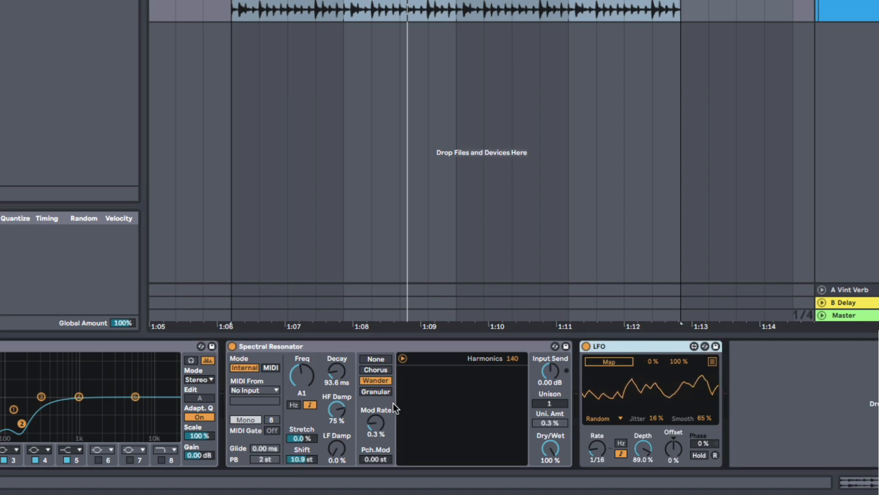
Lower the duplicate resonator's Shift to -17.2 st during playback and set its modulation to None.
{"action": "key", "text": "space"}
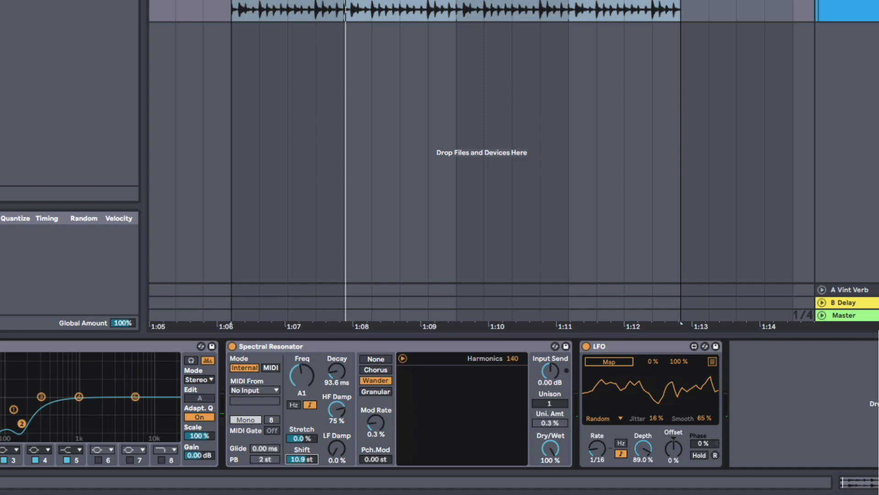
{"action": "key", "text": "space"}
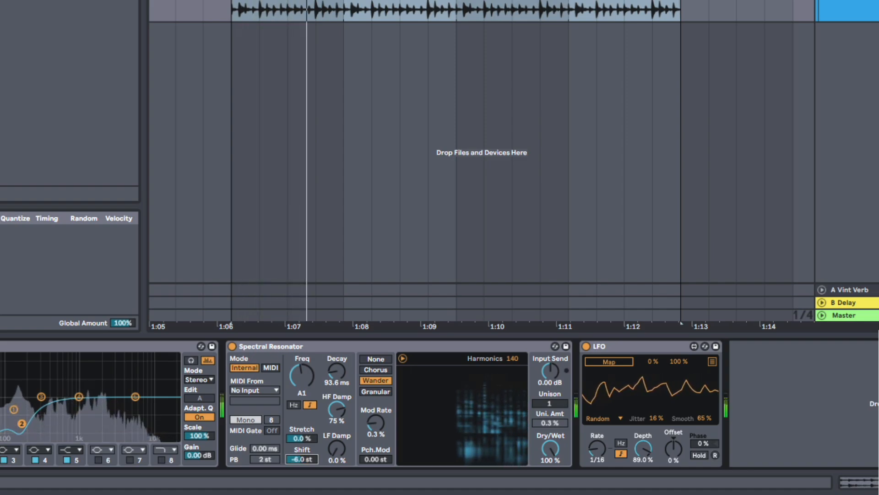
{"action": "left_click", "coordinate": [375, 358]}
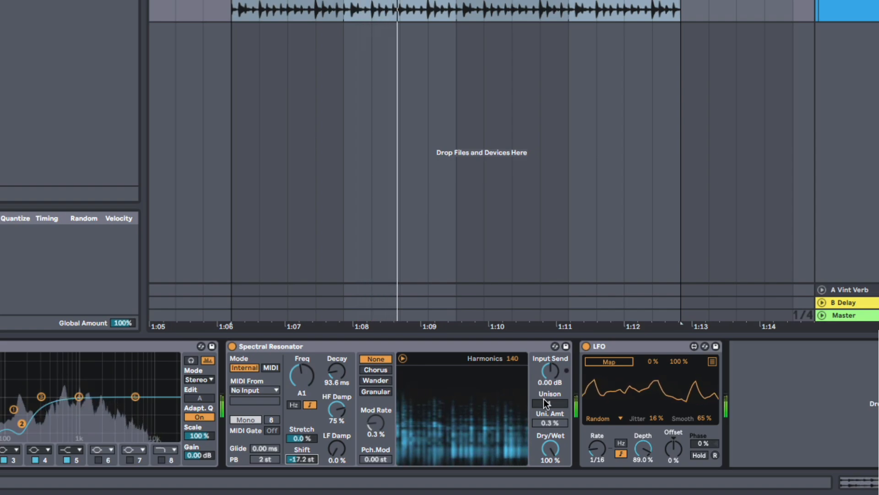
Set the duplicate resonator's HF Damp to 59 %, LF Damp to 1.6 % and Decay to 1.04 s while auditioning.
{"action": "mouse_move", "coordinate": [336, 411]}
{"action": "left_mouse_down"}
{"action": "mouse_move", "coordinate": [336, 426]}
{"action": "mouse_move", "coordinate": [336, 416]}
{"action": "left_mouse_up"}
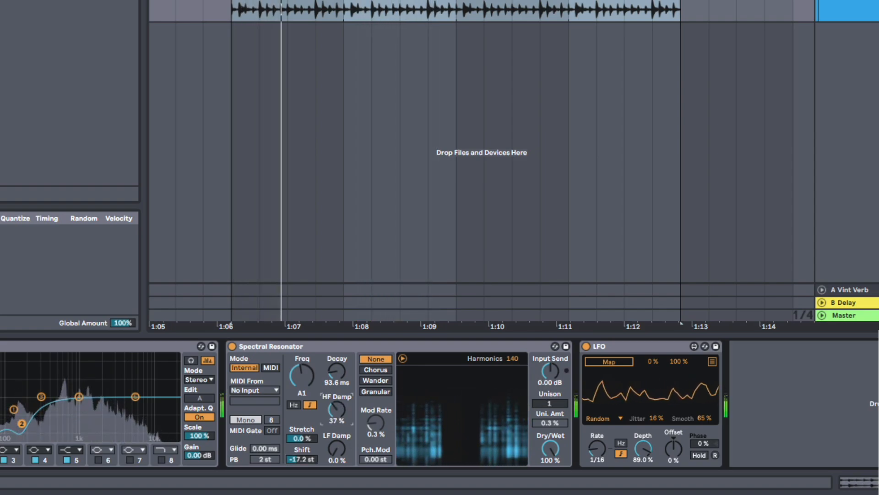
{"action": "mouse_move", "coordinate": [338, 448]}
{"action": "left_mouse_down"}
{"action": "mouse_move", "coordinate": [338, 417]}
{"action": "mouse_move", "coordinate": [338, 447]}
{"action": "left_mouse_up"}
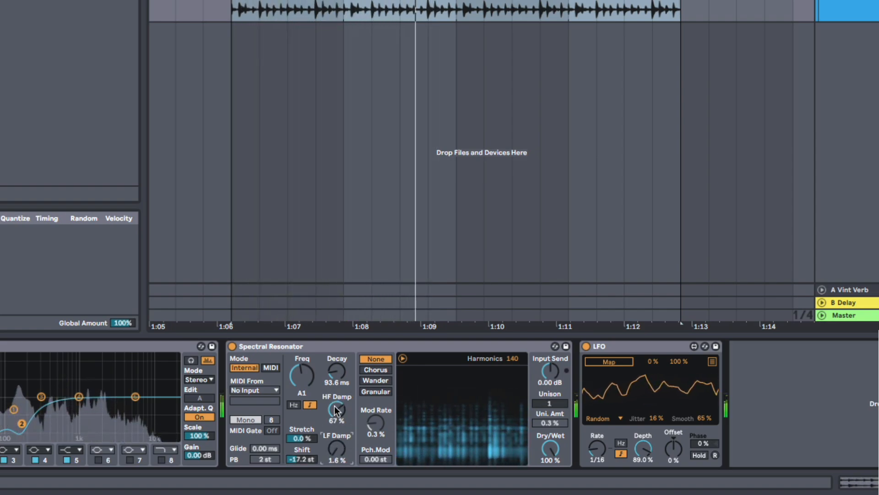
{"action": "left_click_drag", "start_coordinate": [336, 409], "coordinate": [336, 414]}
{"action": "mouse_move", "coordinate": [337, 371]}
{"action": "left_mouse_down"}
{"action": "mouse_move", "coordinate": [337, 336]}
{"action": "mouse_move", "coordinate": [336, 359]}
{"action": "left_mouse_up"}
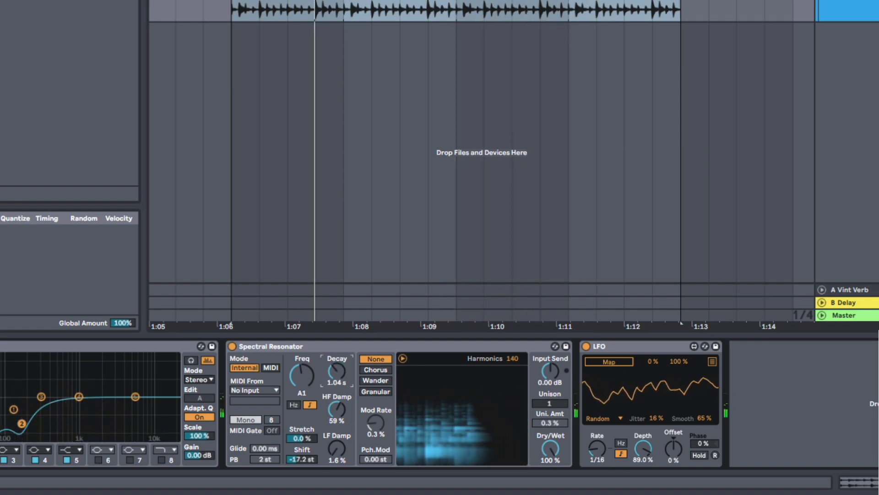
{"action": "key", "text": "space"}
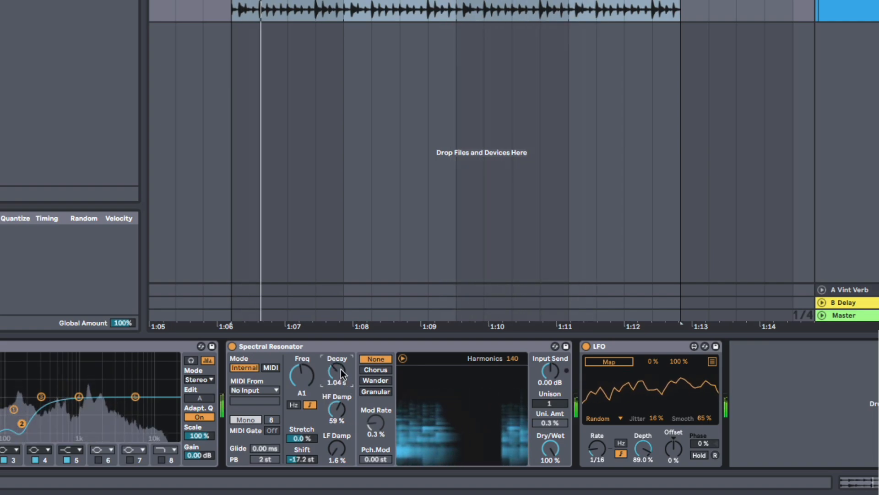
Set the duplicate Spectral Resonator's Decay to 1.11 s, Harmonics to 49 and Shift to -22.5 st.
{"action": "left_click_drag", "start_coordinate": [512, 358], "coordinate": [512, 390]}
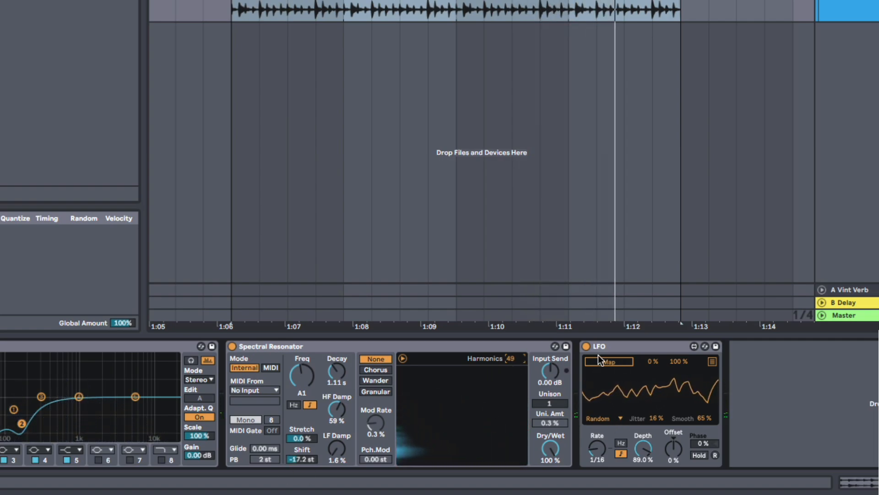
{"action": "left_click", "coordinate": [615, 350]}
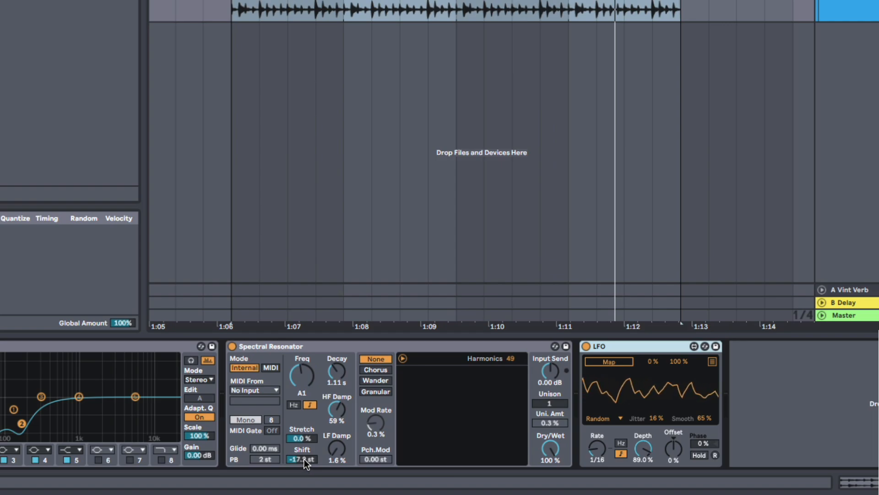
{"action": "left_click_drag", "start_coordinate": [304, 459], "coordinate": [304, 472]}
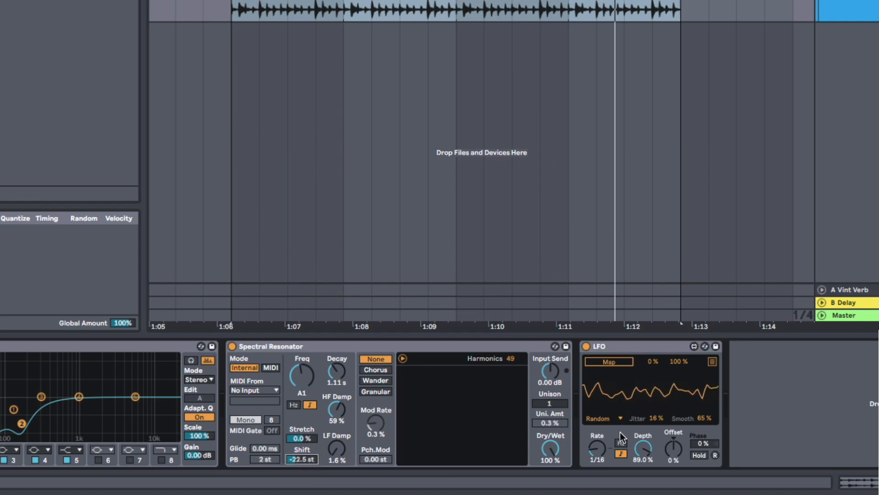
Switch the LFO to the Up waveform at rate 1 with 0 % Jitter and Smooth, and map it to Shift over 18–50 %.
{"action": "left_click", "coordinate": [604, 418]}
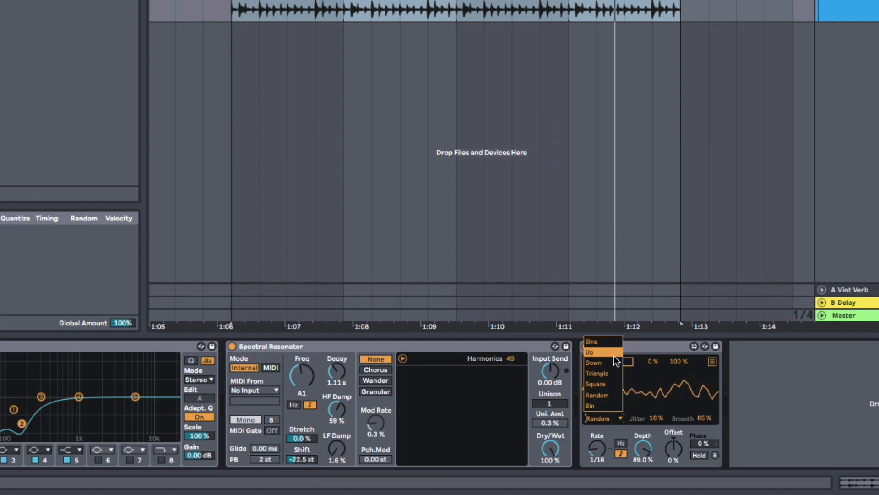
{"action": "left_click", "coordinate": [606, 353]}
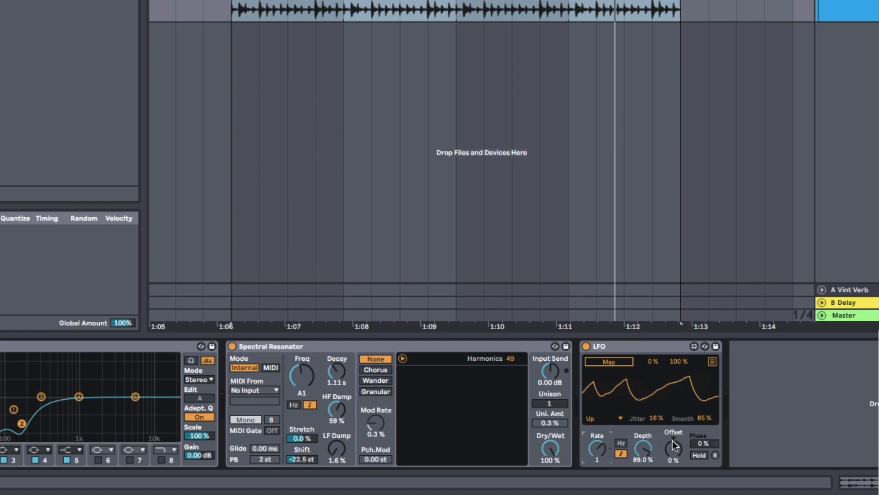
{"action": "left_click_drag", "start_coordinate": [658, 418], "coordinate": [657, 439]}
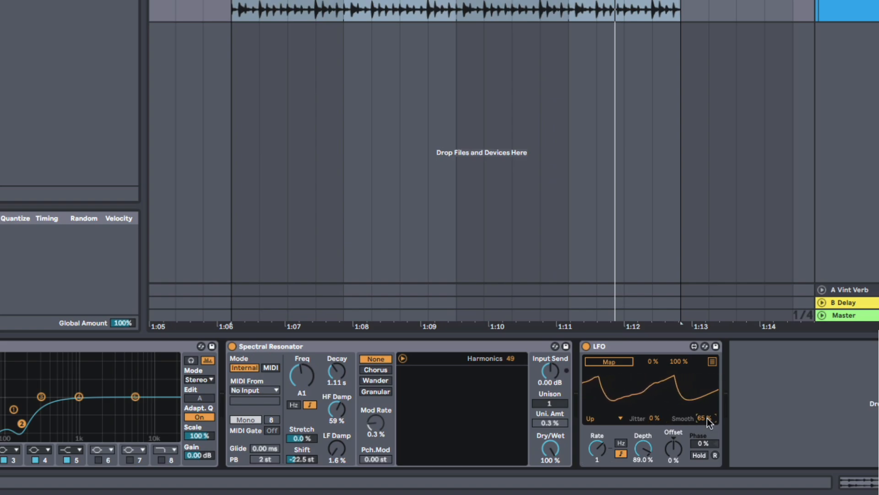
{"action": "left_click_drag", "start_coordinate": [707, 421], "coordinate": [708, 423]}
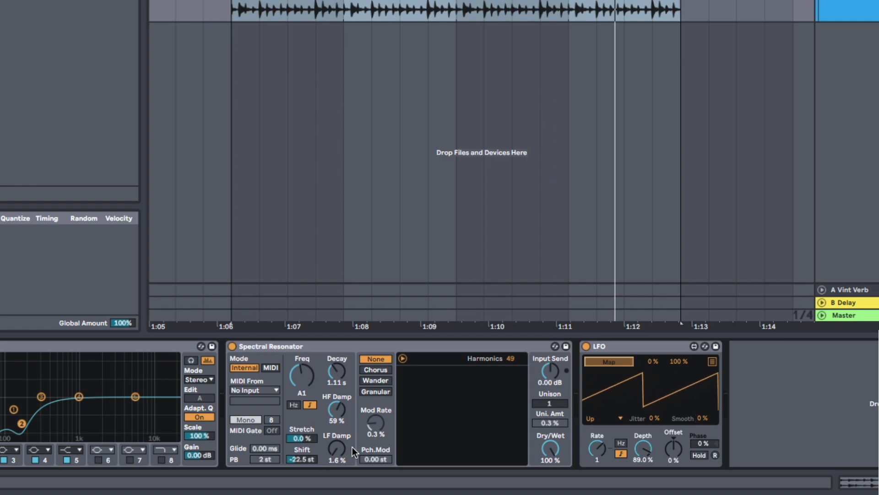
{"action": "left_click", "coordinate": [302, 459]}
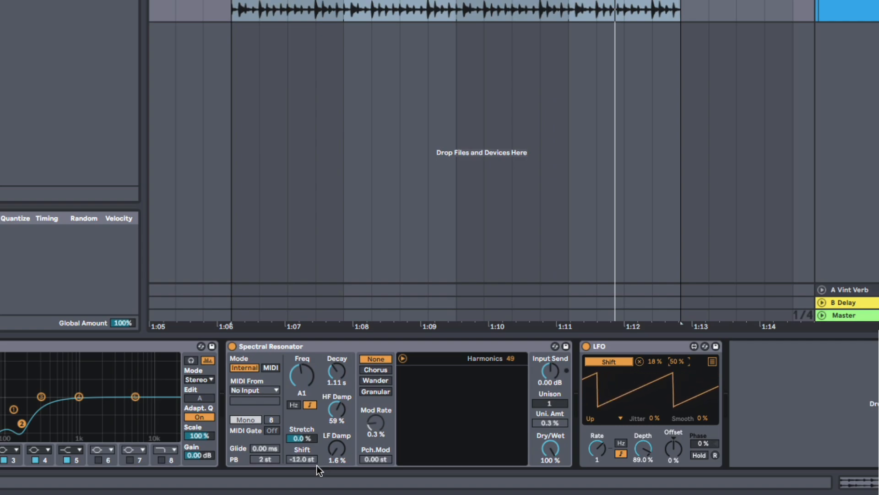
During playback, set the duplicate resonator's Freq to A0, HF Damp to 74 % and Decay to 796 ms.
{"action": "key", "text": "space"}
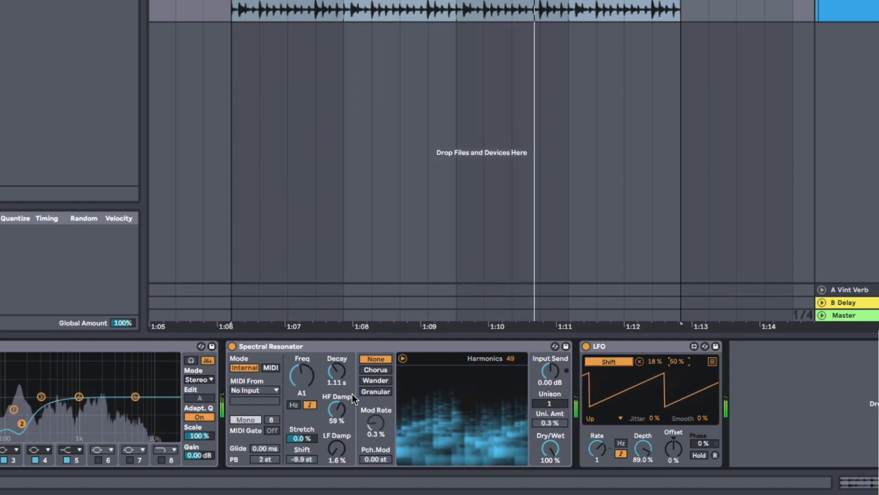
{"action": "left_click_drag", "start_coordinate": [337, 371], "coordinate": [336, 389]}
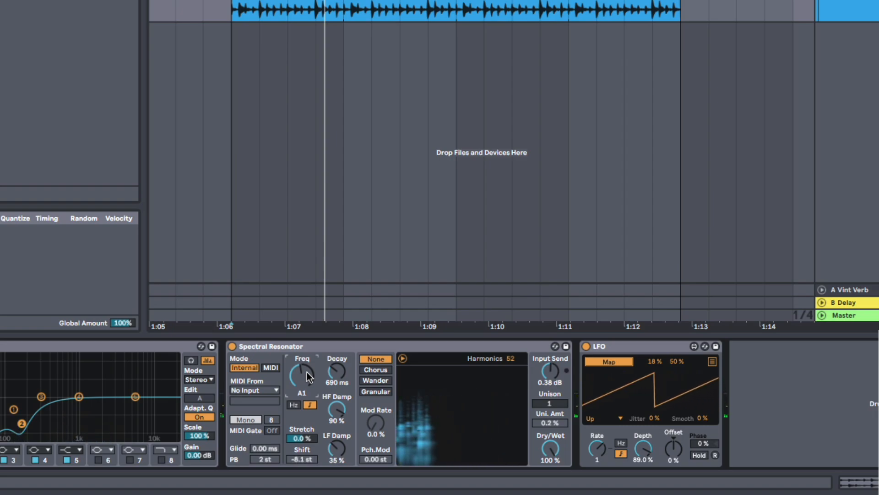
{"action": "left_click_drag", "start_coordinate": [307, 372], "coordinate": [306, 384]}
{"action": "key", "text": "space"}
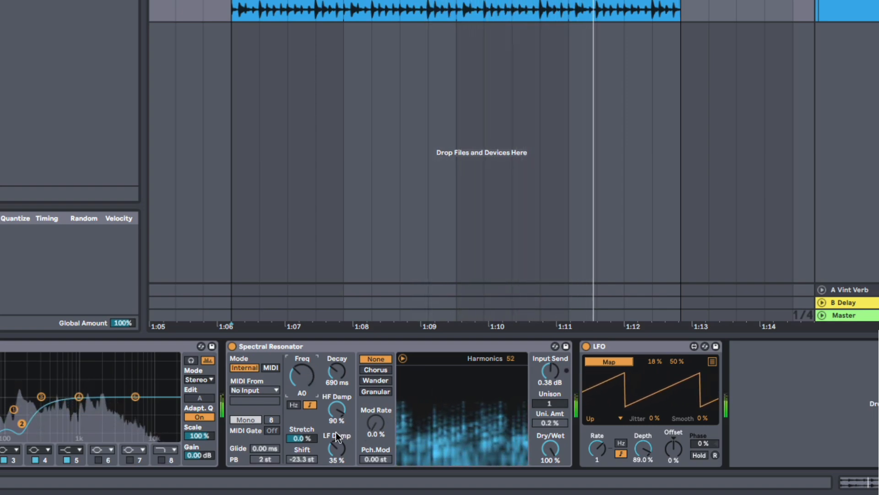
{"action": "left_click_drag", "start_coordinate": [338, 414], "coordinate": [338, 428]}
{"action": "left_click_drag", "start_coordinate": [337, 376], "coordinate": [337, 367]}
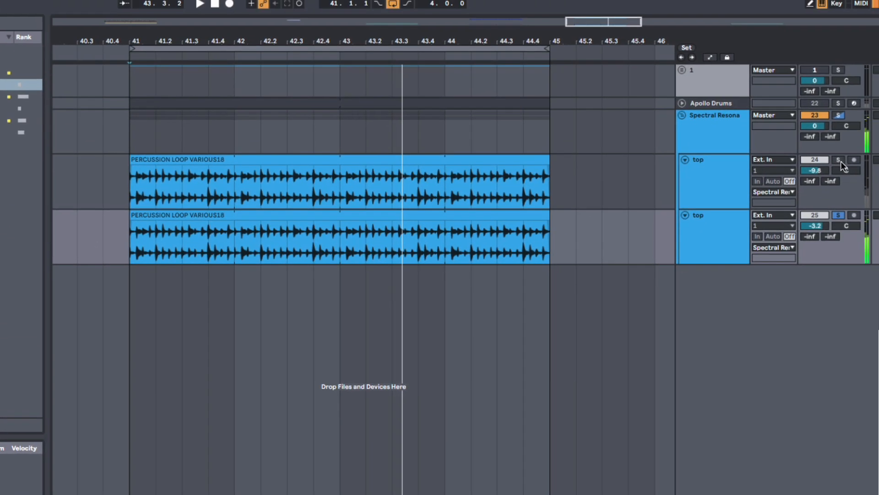
Solo both percussion layers together during playback and raise the duplicate track's volume to -1.4 dB.
{"action": "left_click", "coordinate": [860, 122]}
{"action": "key", "text": "space"}
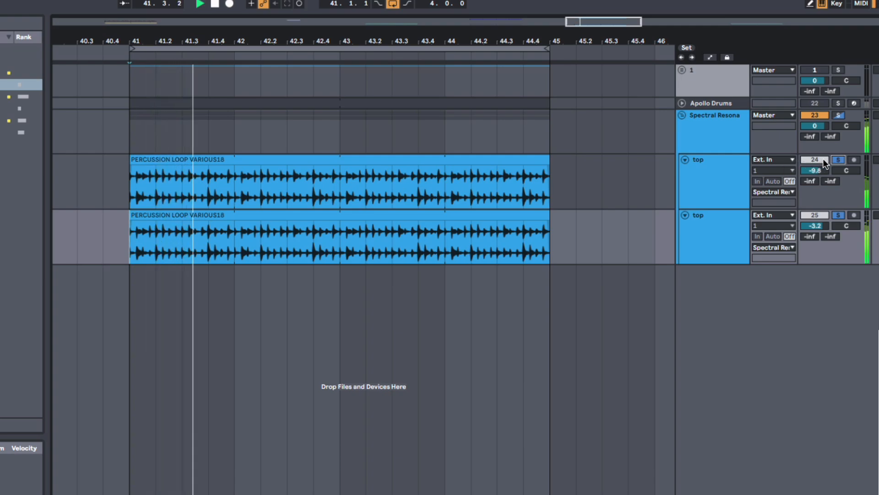
{"action": "left_click_drag", "start_coordinate": [817, 222], "coordinate": [817, 215]}
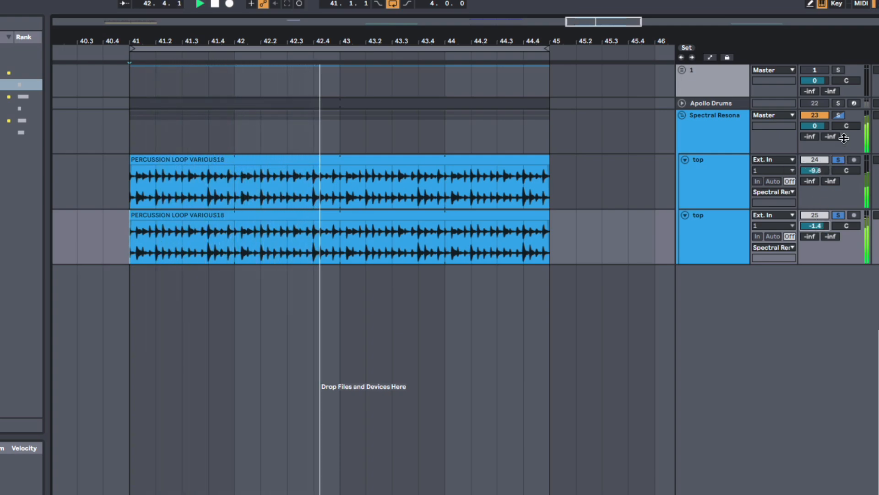
Clear the solos, activate the Apollo Drums group and play it together with both resonated percussion layers.
{"action": "left_click", "coordinate": [839, 104]}
{"action": "left_click", "coordinate": [839, 104]}
{"action": "left_click", "coordinate": [808, 103]}
{"action": "key", "text": "space"}
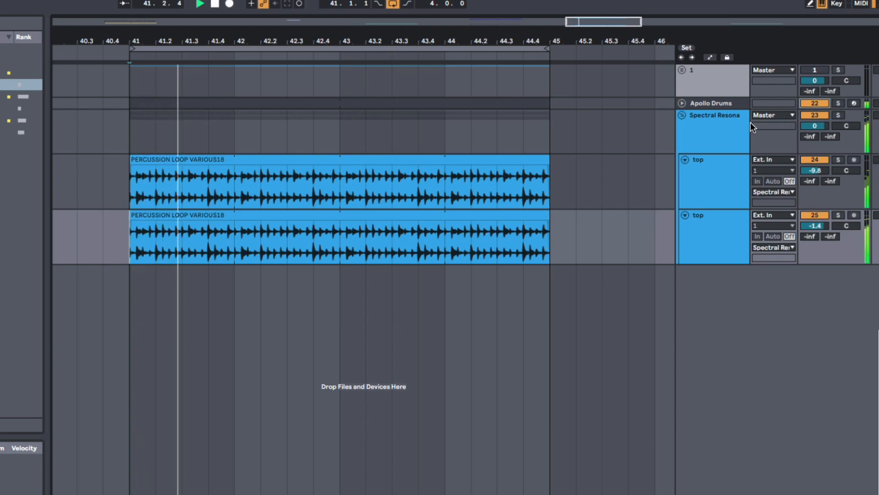
Lower the duplicate percussion track's volume to -1.8 dB and the original's to -10.1 dB against the drums.
{"action": "left_click", "coordinate": [690, 241]}
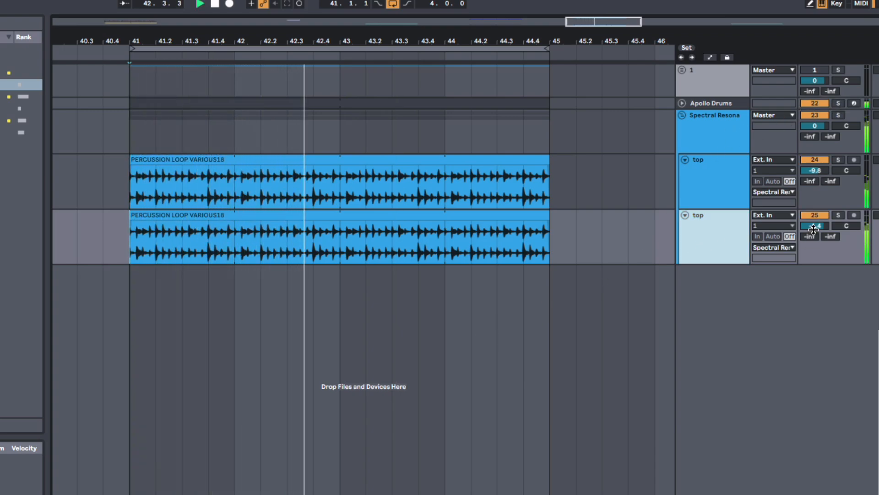
{"action": "left_click_drag", "start_coordinate": [813, 226], "coordinate": [814, 229]}
{"action": "left_click_drag", "start_coordinate": [817, 172], "coordinate": [817, 174]}
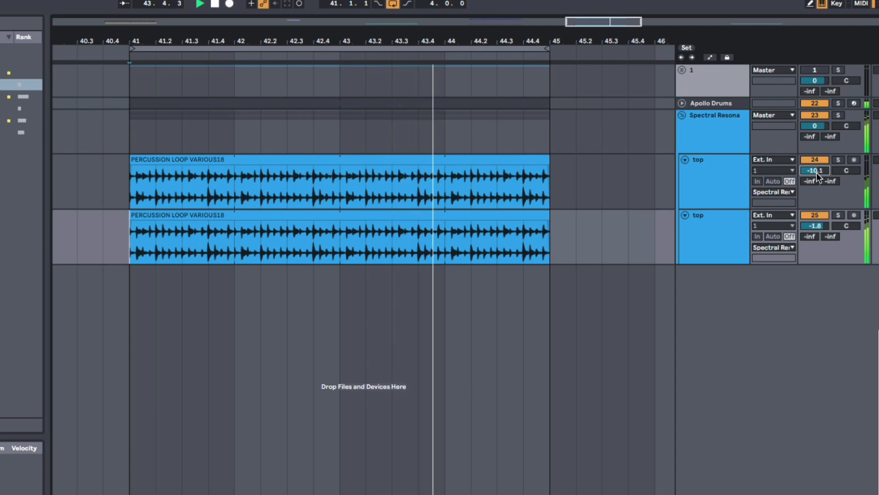
{"action": "left_click", "coordinate": [720, 201]}
{"action": "left_click", "coordinate": [608, 211]}
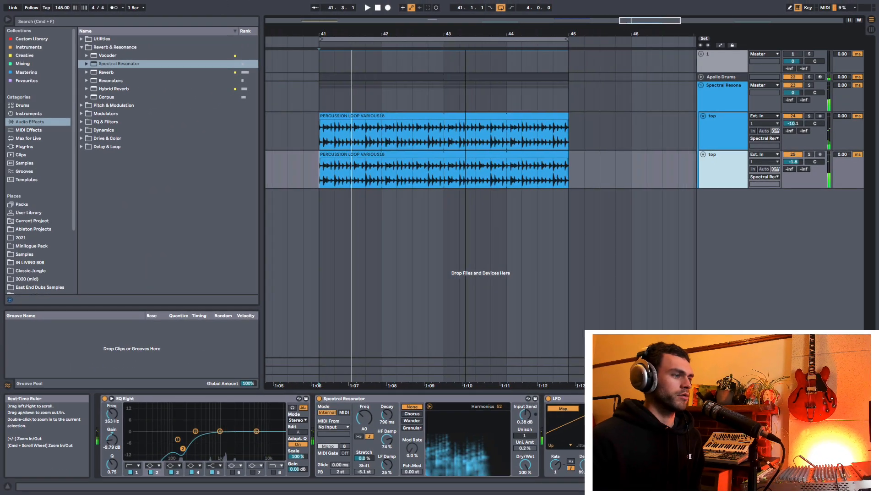
Go to the clip at bar 53 on the 25 Serum track and open its Serum instrument window.
{"action": "key", "text": "minus"}
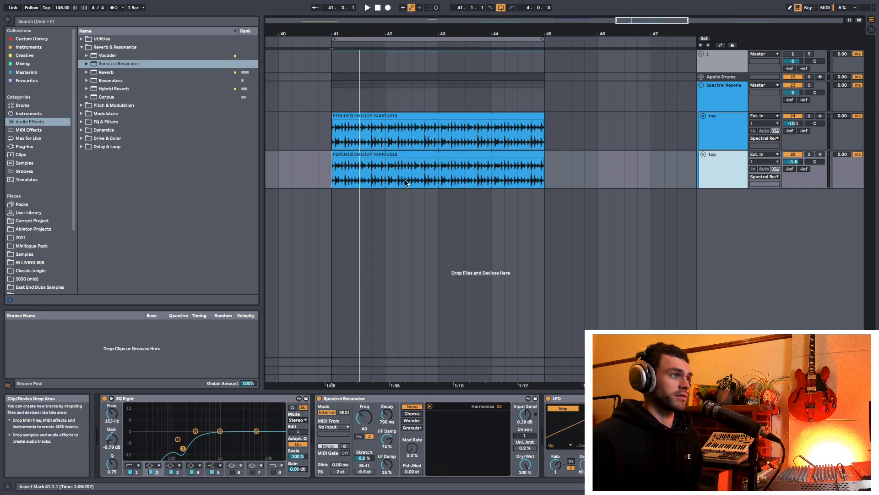
{"action": "left_click_drag", "start_coordinate": [431, 34], "coordinate": [330, 33]}
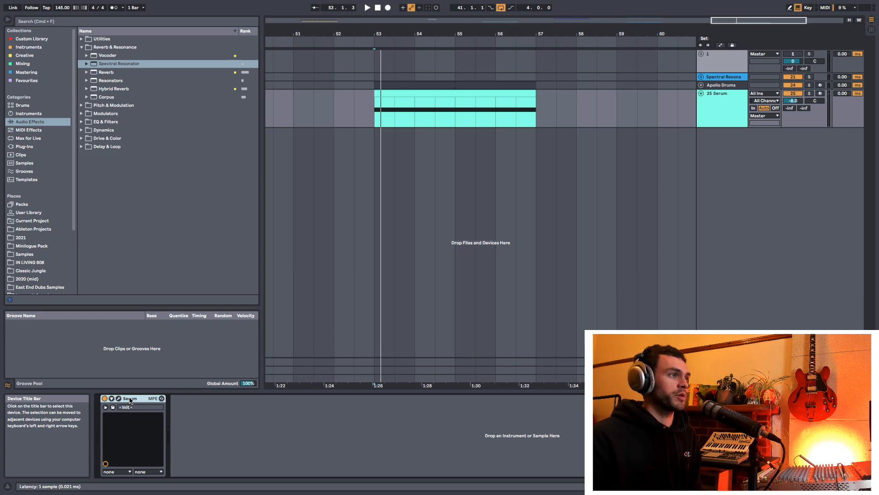
{"action": "left_click", "coordinate": [119, 398]}
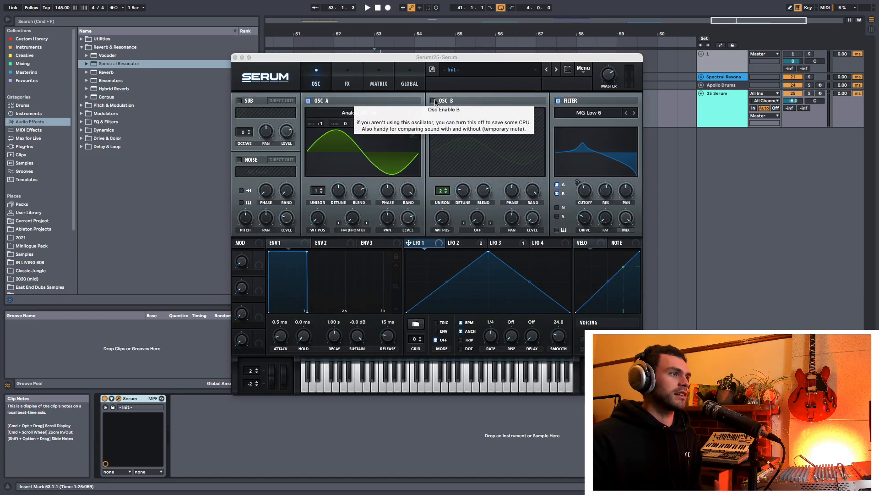
Turn off Serum's filter, set oscillator A's octave to 0 and leave oscillator B enabled.
{"action": "left_click", "coordinate": [433, 100]}
{"action": "left_click", "coordinate": [558, 100]}
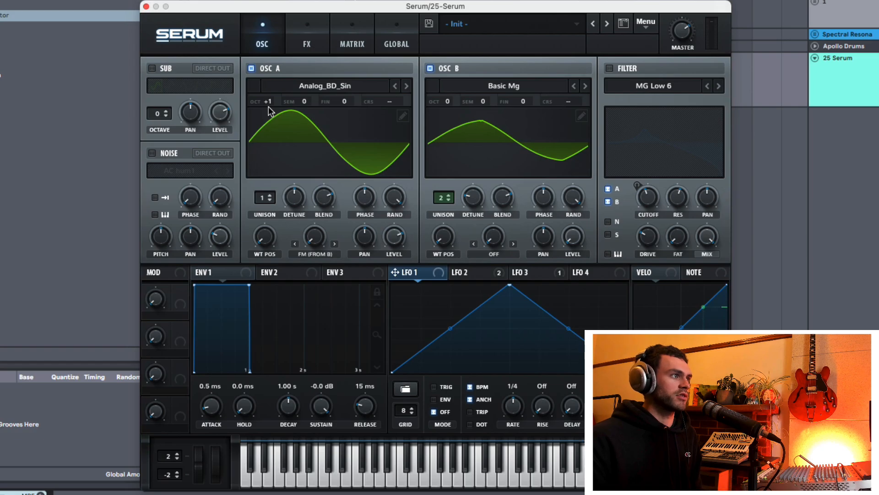
{"action": "left_click", "coordinate": [432, 69]}
{"action": "mouse_move", "coordinate": [265, 97]}
{"action": "left_mouse_down"}
{"action": "mouse_move", "coordinate": [267, 85]}
{"action": "mouse_move", "coordinate": [271, 120]}
{"action": "mouse_move", "coordinate": [269, 109]}
{"action": "left_mouse_up"}
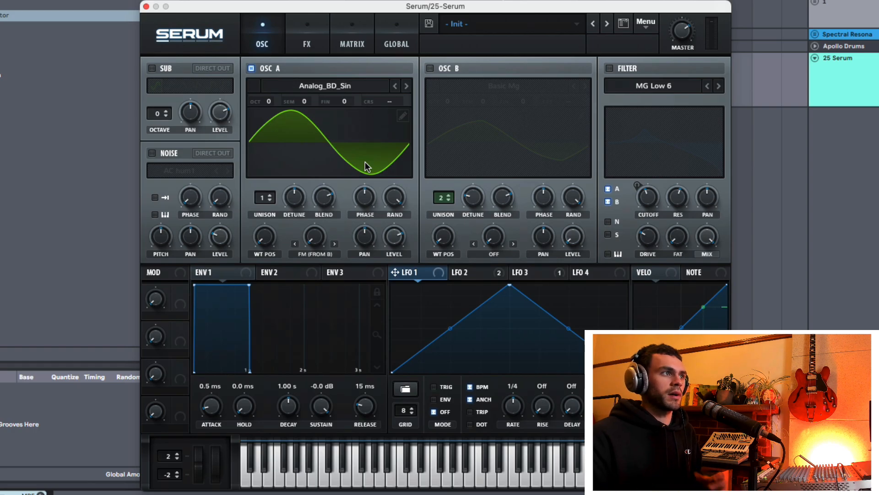
{"action": "left_click", "coordinate": [430, 68]}
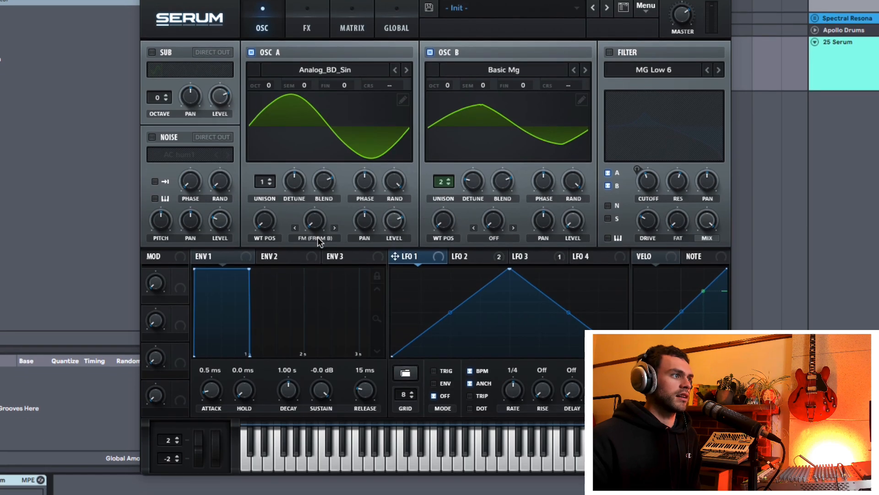
Choose FM (from B) as oscillator A's warp mode and raise its warp amount to about 89 %.
{"action": "left_click", "coordinate": [316, 254]}
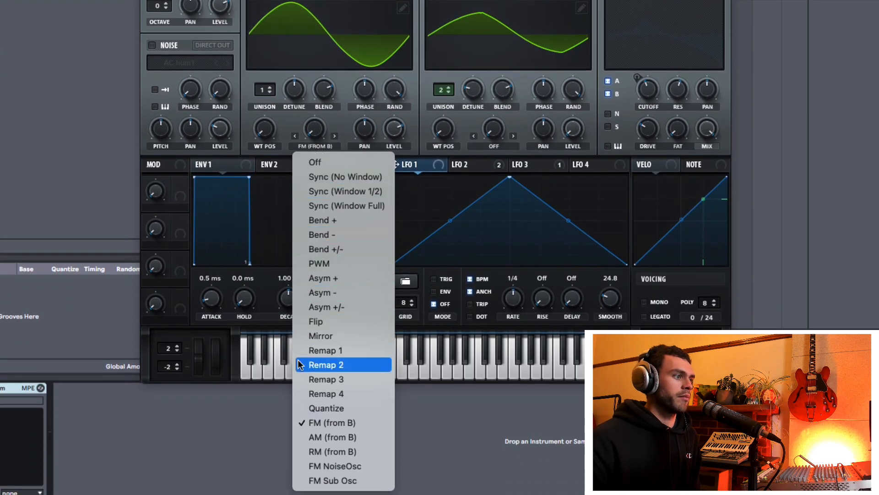
{"action": "left_click", "coordinate": [323, 423]}
{"action": "mouse_move", "coordinate": [311, 119]}
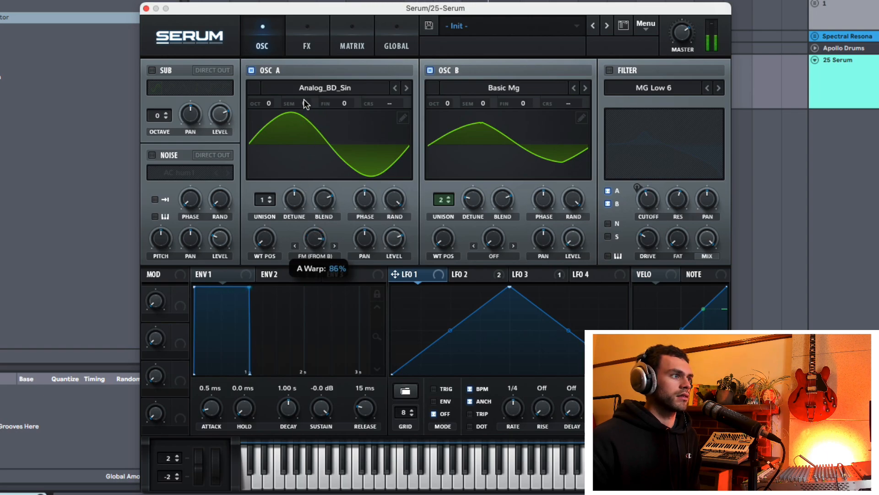
{"action": "left_click_drag", "start_coordinate": [304, 99], "coordinate": [303, 92]}
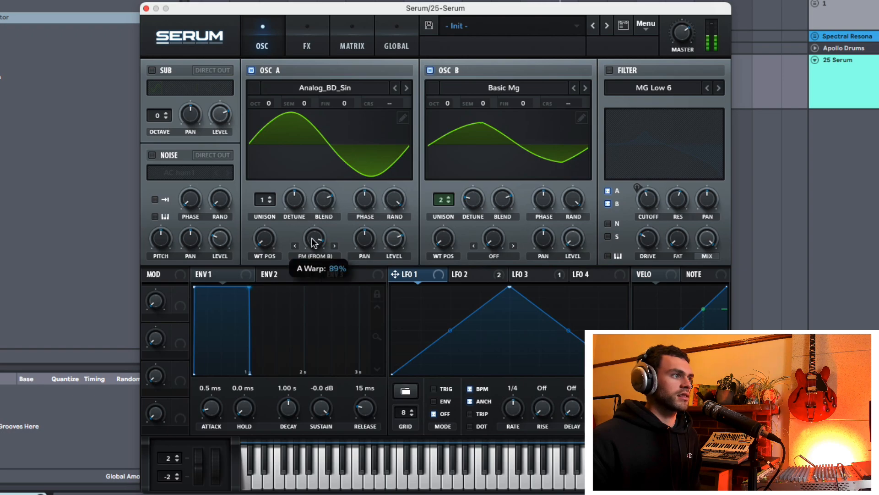
{"action": "left_click_drag", "start_coordinate": [312, 241], "coordinate": [312, 237]}
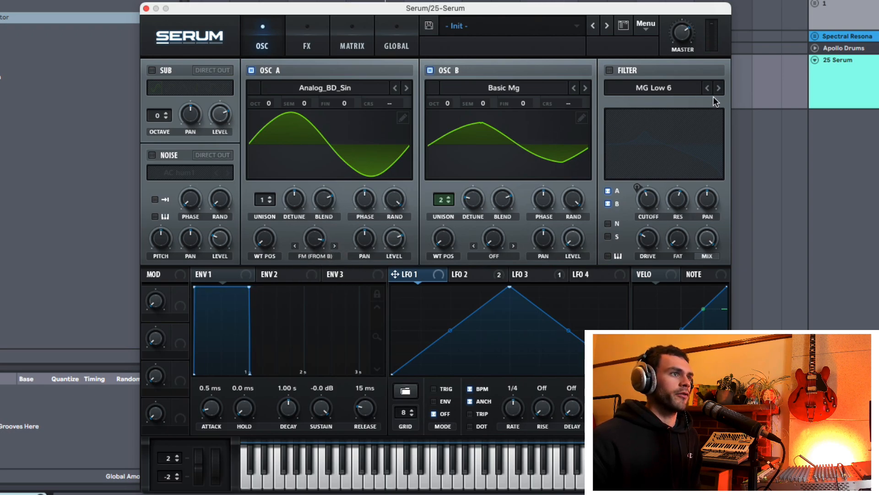
Enable Serum's filter and change its type to Cmb + from the Flanges category.
{"action": "left_click", "coordinate": [609, 71]}
{"action": "left_click", "coordinate": [655, 88]}
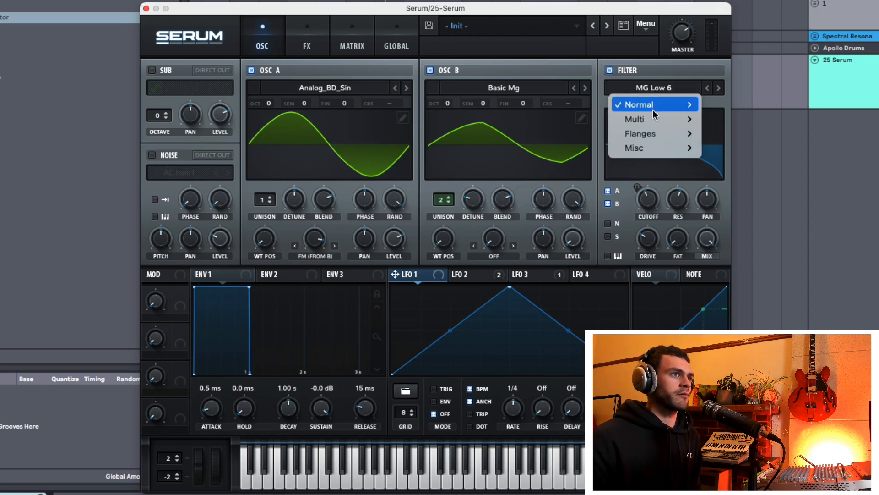
{"action": "mouse_move", "coordinate": [654, 145]}
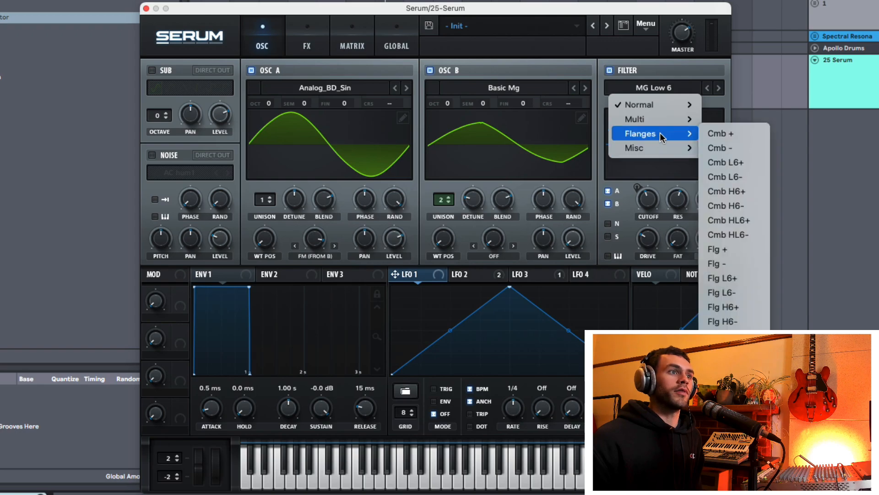
{"action": "left_click", "coordinate": [717, 135]}
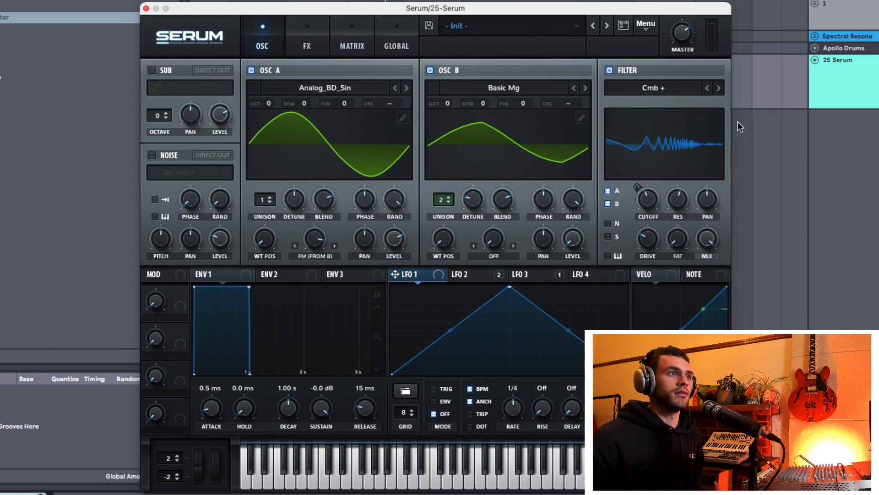
{"action": "mouse_move", "coordinate": [654, 198]}
{"action": "left_mouse_down"}
{"action": "mouse_move", "coordinate": [646, 202]}
{"action": "mouse_move", "coordinate": [647, 192]}
{"action": "left_mouse_up"}
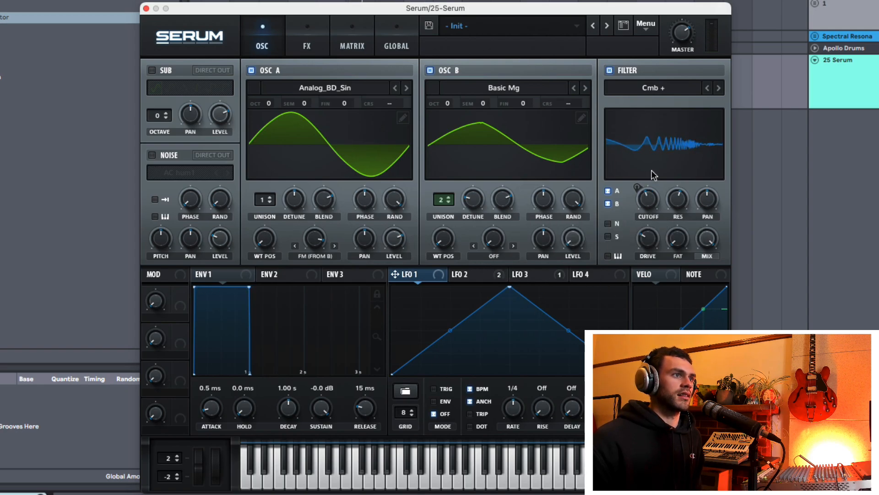
{"action": "mouse_move", "coordinate": [647, 202]}
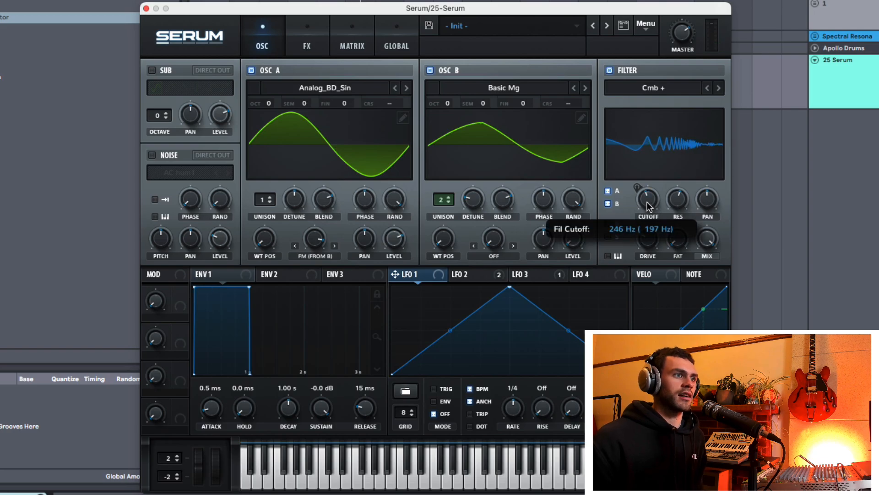
Show LFO 2 and raise the sixth step of its stepped shape.
{"action": "left_click", "coordinate": [459, 274]}
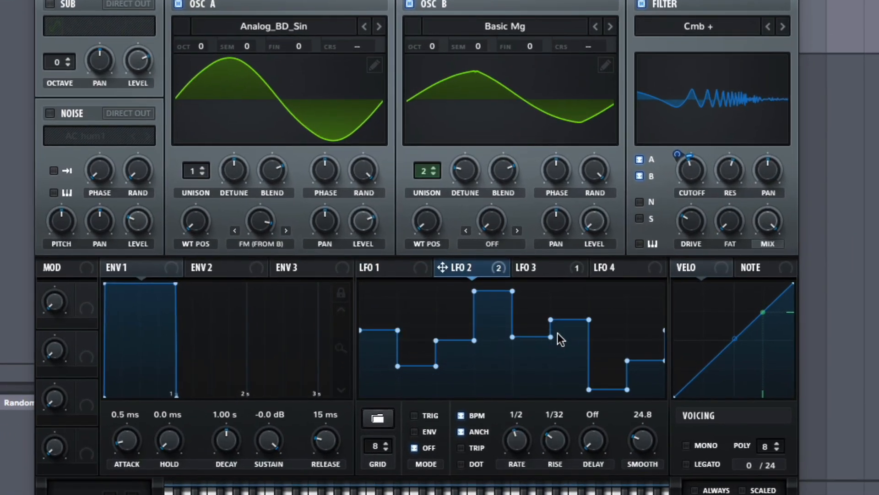
{"action": "left_click_drag", "start_coordinate": [557, 332], "coordinate": [562, 302]}
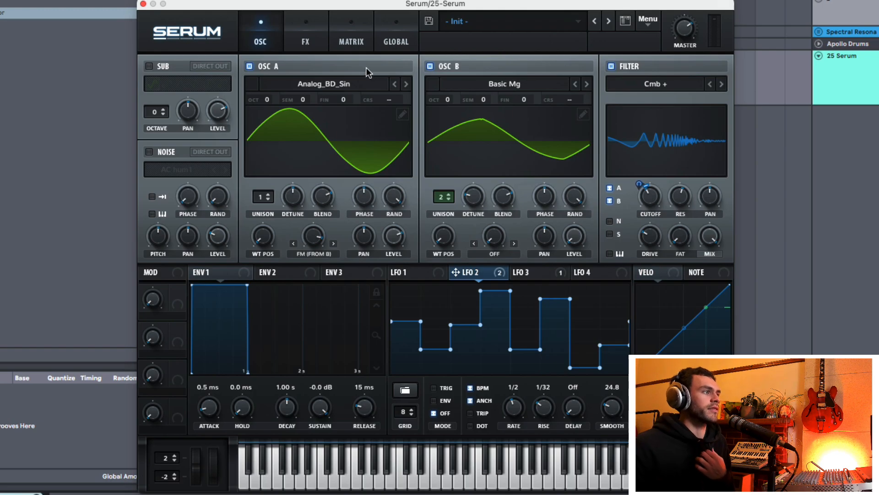
Add Serum's delay effect, raise its feedback to about 76 % and set the linked left and right times to about 16.19.
{"action": "left_click", "coordinate": [314, 40]}
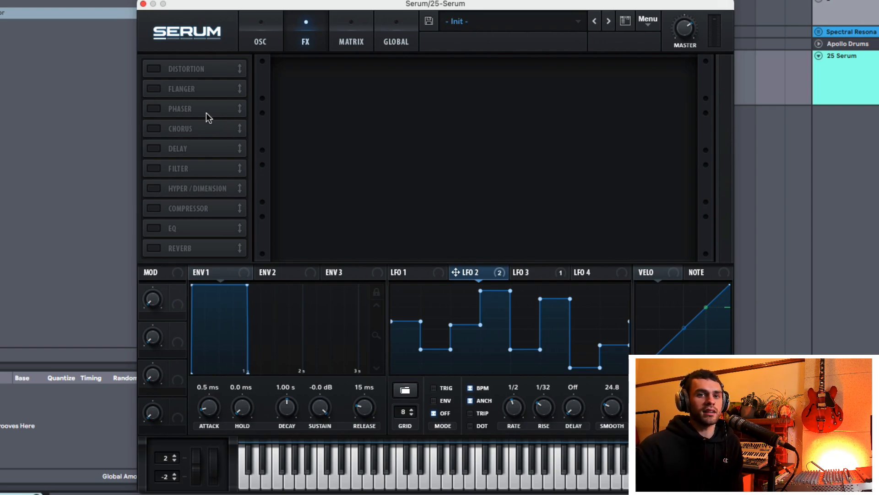
{"action": "left_click", "coordinate": [153, 150]}
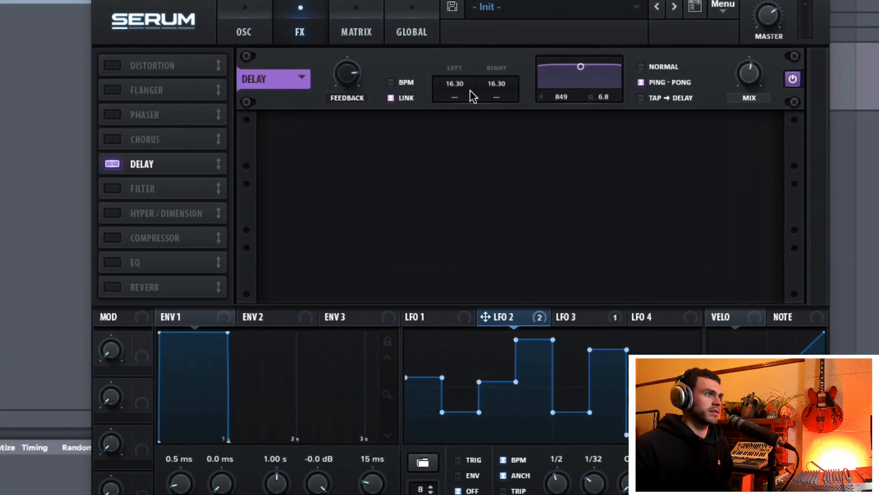
{"action": "left_click_drag", "start_coordinate": [349, 87], "coordinate": [358, 80]}
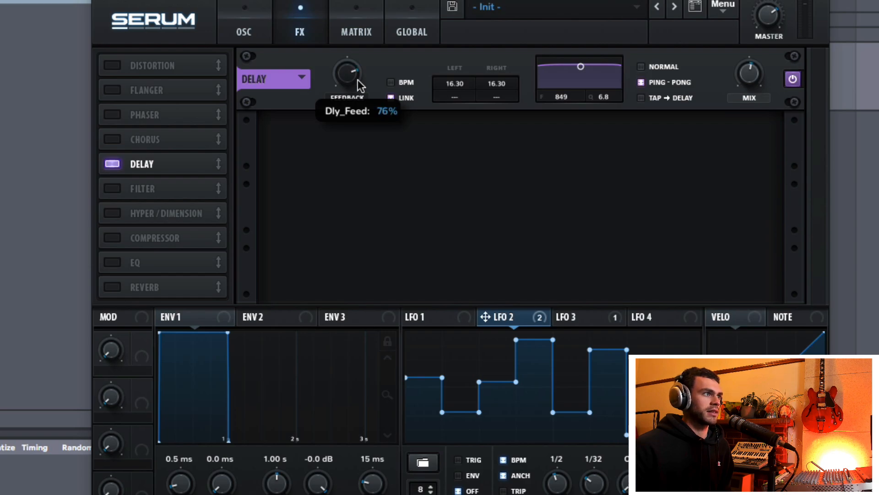
{"action": "left_click_drag", "start_coordinate": [463, 82], "coordinate": [464, 48]}
{"action": "left_click_drag", "start_coordinate": [461, 79], "coordinate": [461, 82]}
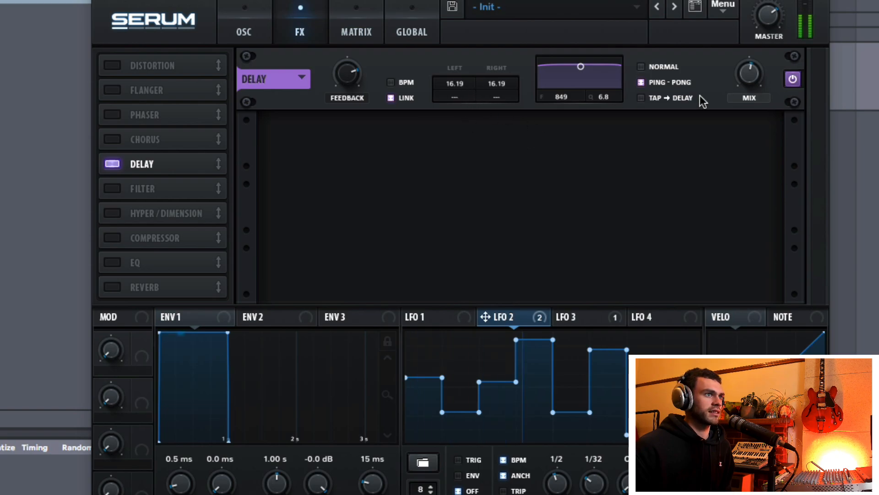
Lower the delay's mix and switch its mode from Ping-Pong to Normal.
{"action": "mouse_move", "coordinate": [754, 74]}
{"action": "left_mouse_down"}
{"action": "mouse_move", "coordinate": [752, 34]}
{"action": "mouse_move", "coordinate": [748, 108]}
{"action": "mouse_move", "coordinate": [749, 90]}
{"action": "left_mouse_up"}
{"action": "left_click_drag", "start_coordinate": [347, 73], "coordinate": [345, 72]}
{"action": "left_click_drag", "start_coordinate": [742, 86], "coordinate": [780, 132]}
{"action": "left_click", "coordinate": [641, 67]}
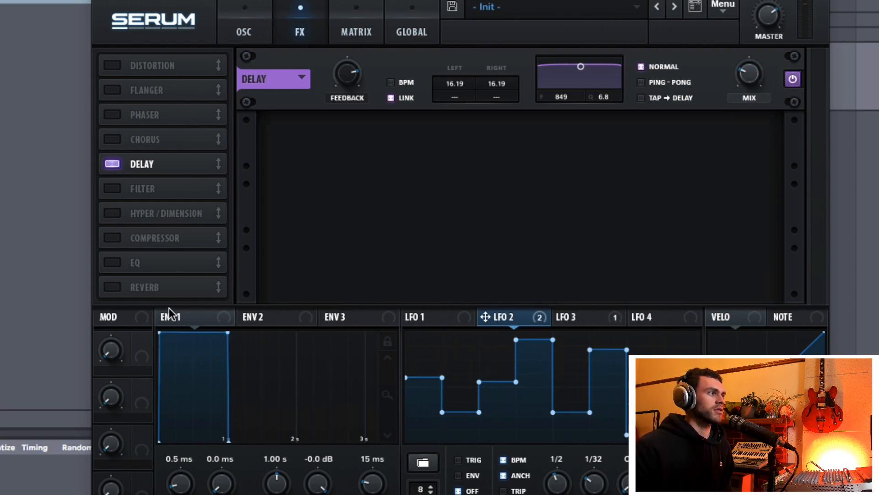
Add a chorus effect, raise its rate and feedback, and leave its low-pass filter fully open.
{"action": "left_click", "coordinate": [118, 139]}
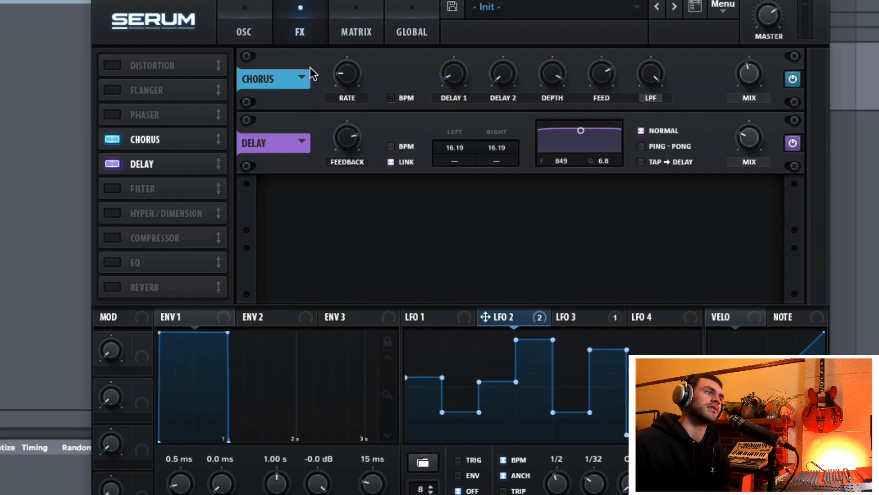
{"action": "left_click_drag", "start_coordinate": [363, 69], "coordinate": [356, 18]}
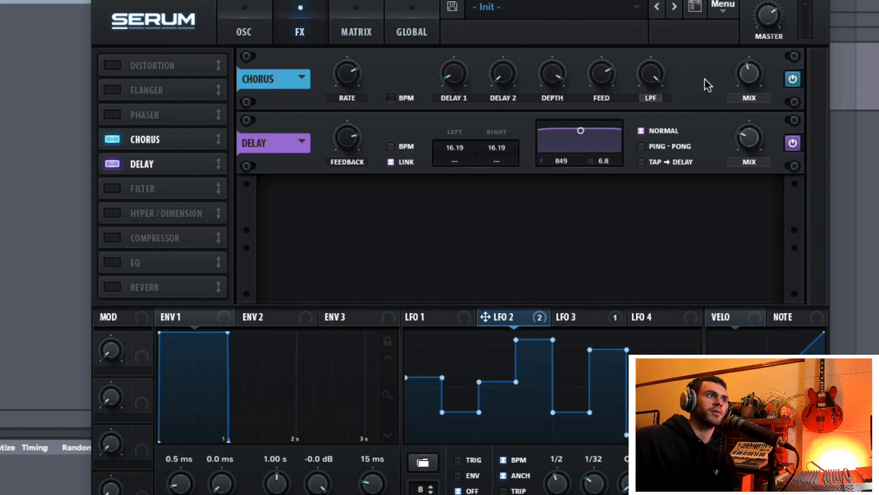
{"action": "left_click_drag", "start_coordinate": [650, 80], "coordinate": [659, 192]}
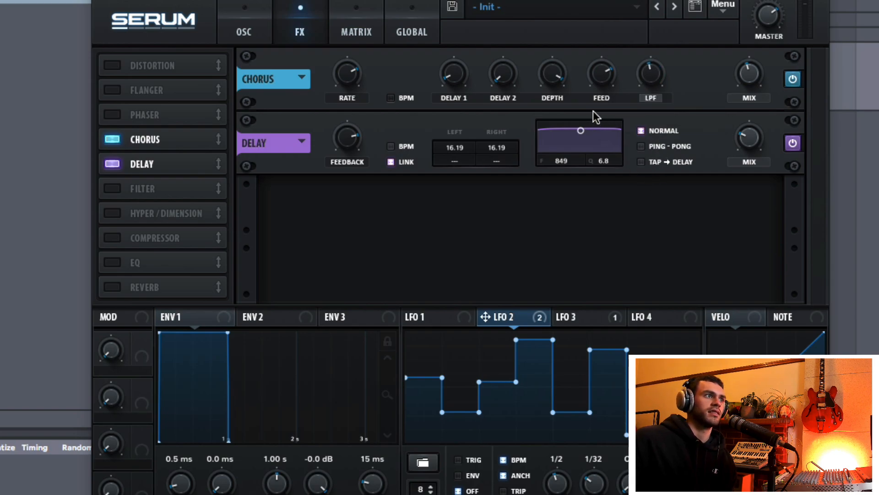
{"action": "left_click_drag", "start_coordinate": [601, 74], "coordinate": [611, 139]}
{"action": "left_click_drag", "start_coordinate": [615, 83], "coordinate": [615, 84]}
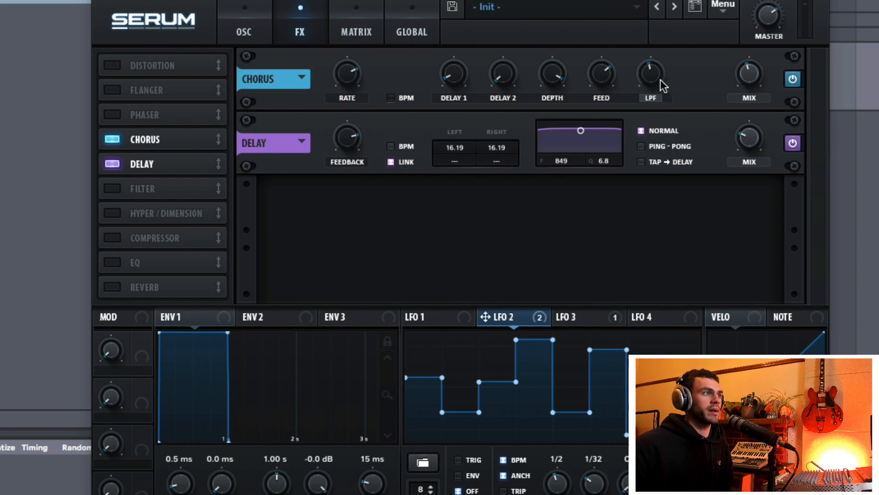
{"action": "left_click_drag", "start_coordinate": [657, 73], "coordinate": [658, 27]}
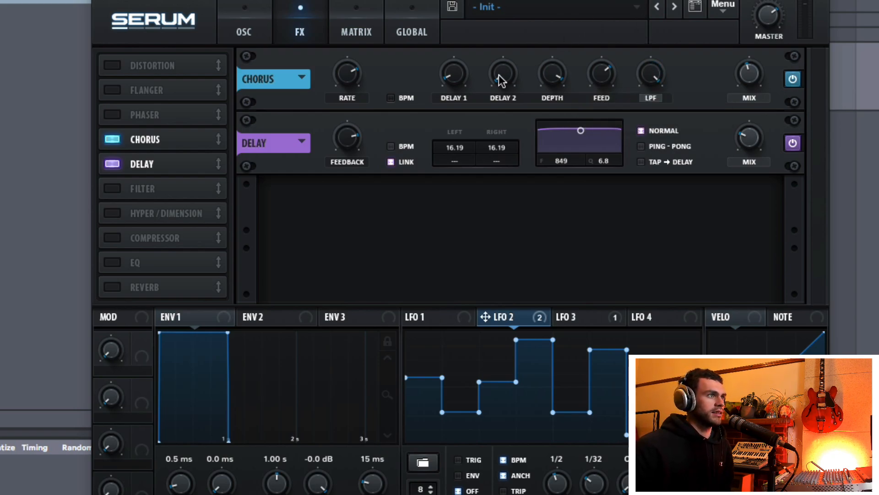
Bypass the delay and shape the chorus with a higher Delay 2, depth of about 2.7 ms, slower rate and higher mix.
{"action": "left_click_drag", "start_coordinate": [502, 80], "coordinate": [614, 59]}
{"action": "left_click", "coordinate": [792, 143]}
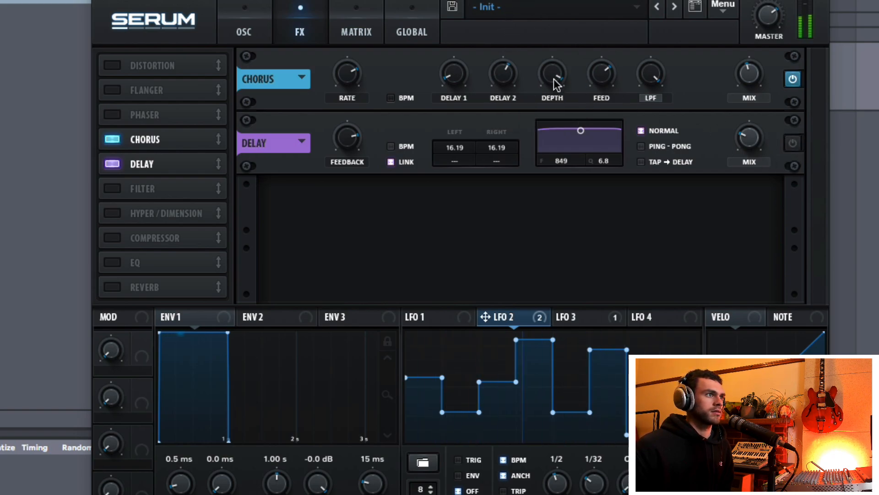
{"action": "left_click_drag", "start_coordinate": [554, 78], "coordinate": [535, 166]}
{"action": "left_click_drag", "start_coordinate": [505, 81], "coordinate": [499, 111]}
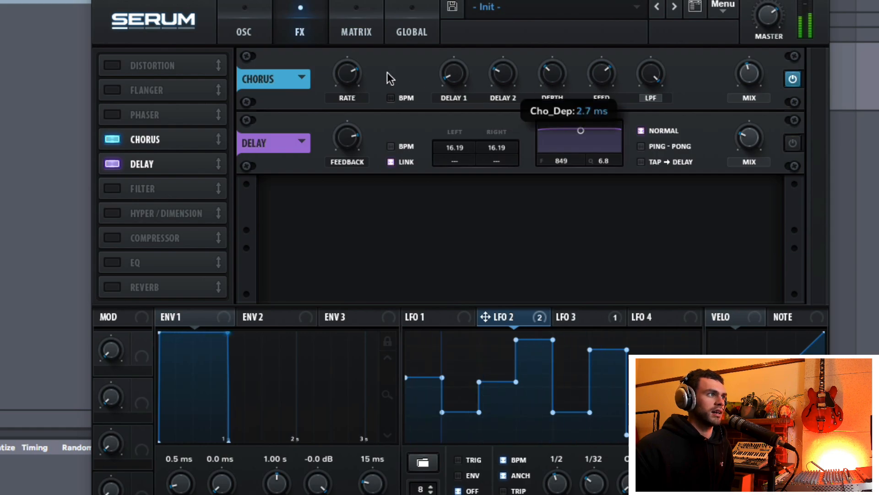
{"action": "left_click_drag", "start_coordinate": [344, 76], "coordinate": [360, 187]}
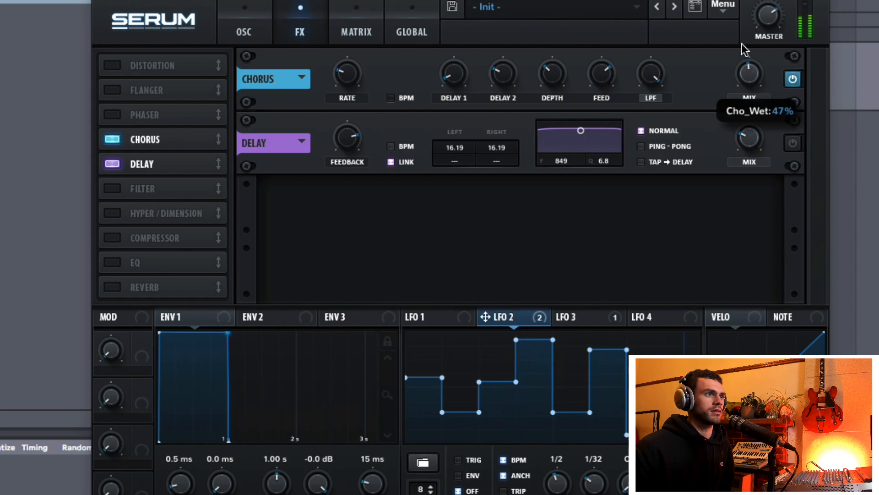
{"action": "left_click_drag", "start_coordinate": [755, 80], "coordinate": [756, 46]}
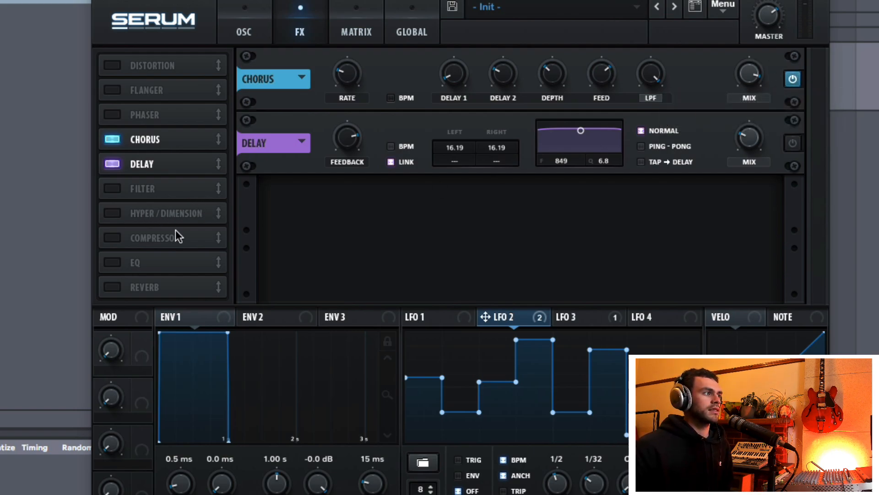
{"action": "left_click", "coordinate": [110, 191]}
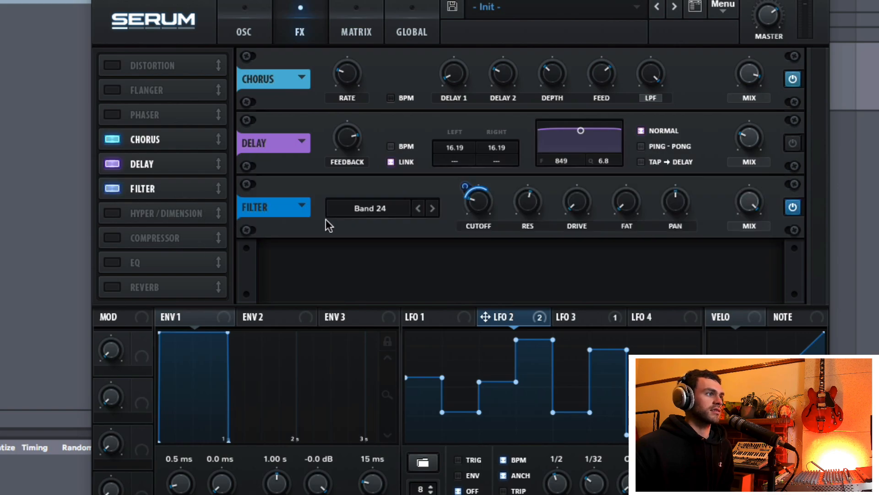
{"action": "left_click", "coordinate": [392, 214]}
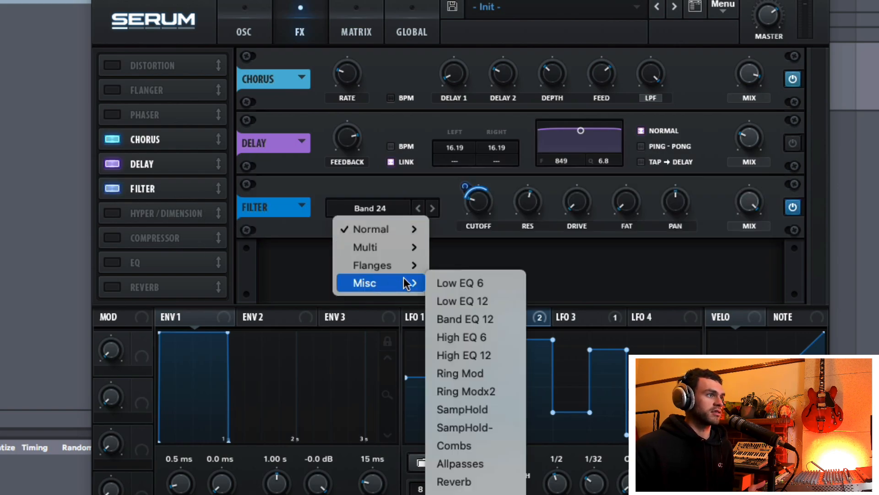
{"action": "left_click", "coordinate": [348, 206]}
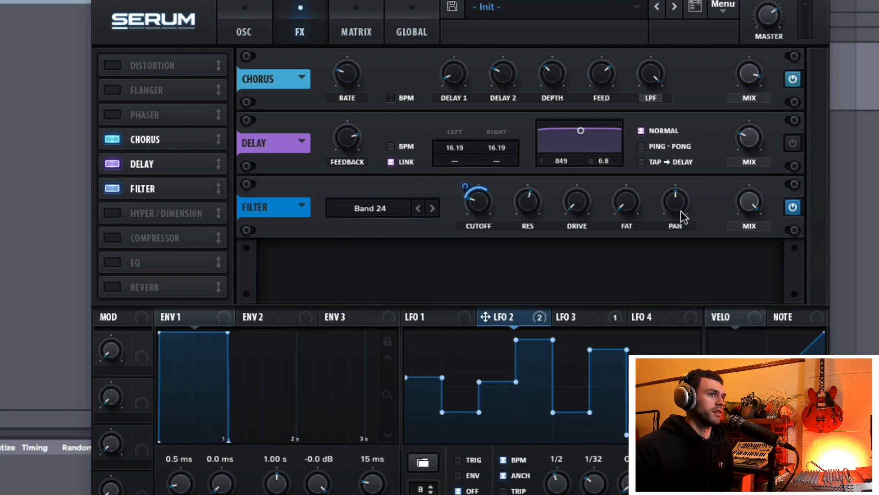
{"action": "left_click", "coordinate": [112, 189]}
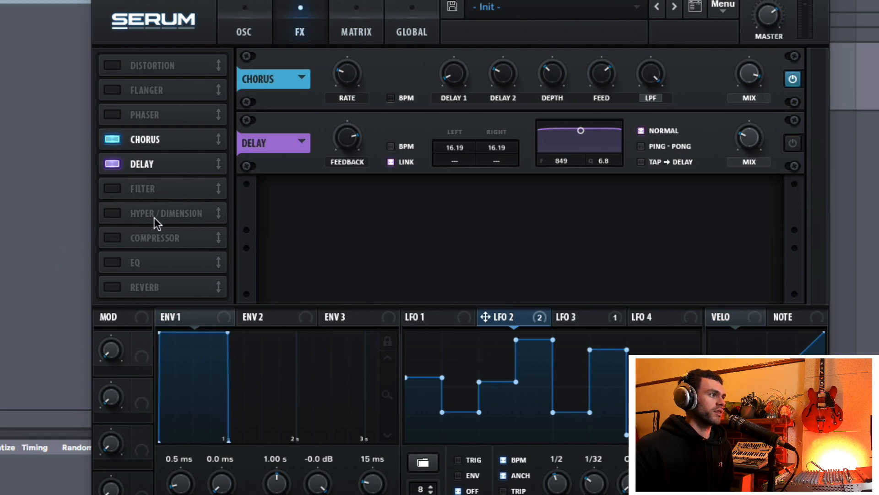
Add Hyper/Dimension with a low Hyper mix and a Dimension mix of about 26 %, and re-enable the delay.
{"action": "left_click", "coordinate": [113, 213]}
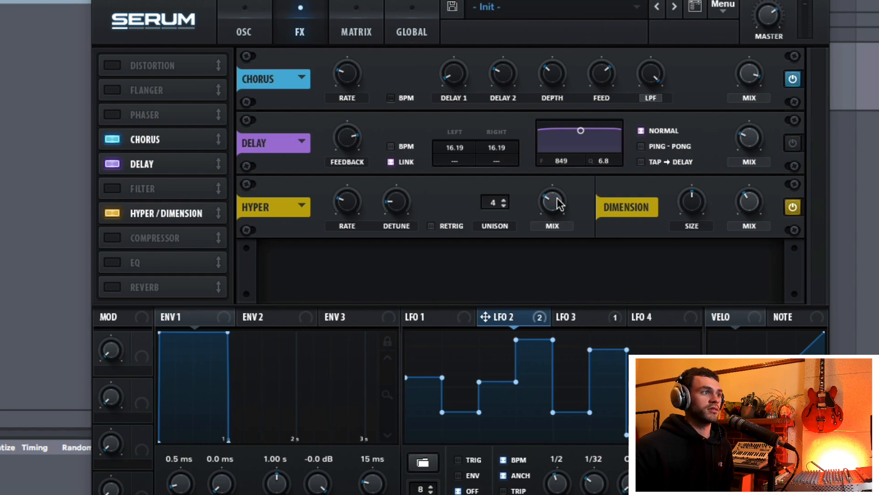
{"action": "left_click_drag", "start_coordinate": [557, 197], "coordinate": [553, 222]}
{"action": "left_click_drag", "start_coordinate": [746, 197], "coordinate": [769, 218]}
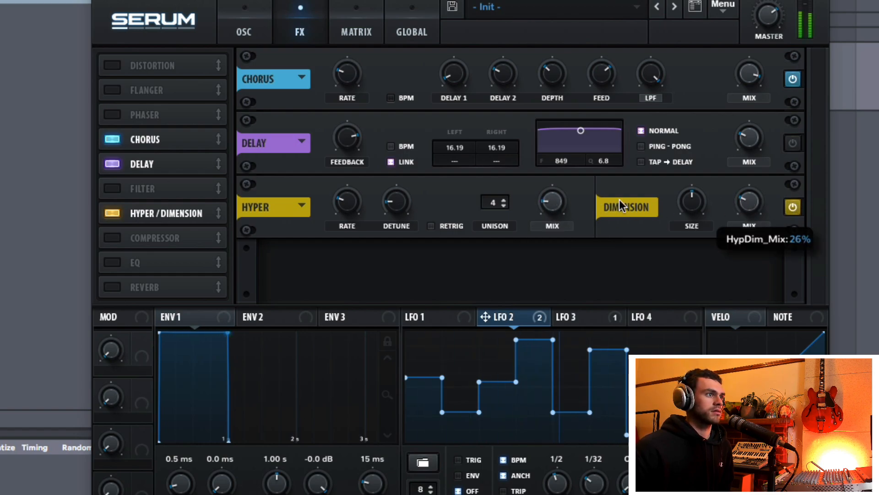
{"action": "left_click_drag", "start_coordinate": [539, 196], "coordinate": [541, 184]}
{"action": "left_click", "coordinate": [792, 144]}
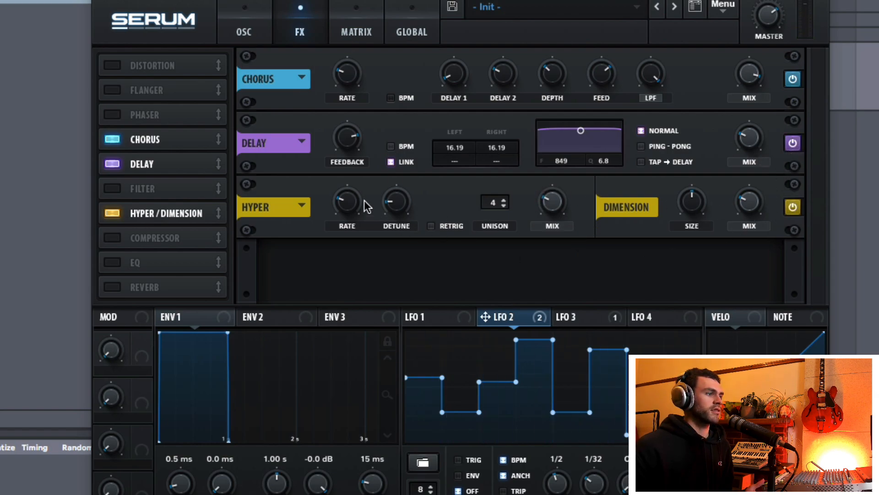
Enable the effects filter as Band 24 and lower its LFO 2-modulated cutoff to about 36 Hz.
{"action": "left_click", "coordinate": [117, 189]}
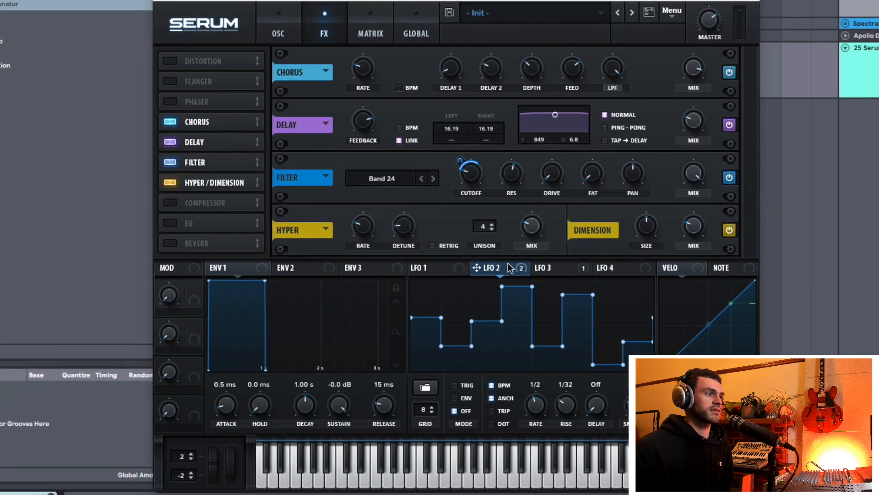
{"action": "left_click_drag", "start_coordinate": [476, 268], "coordinate": [491, 268]}
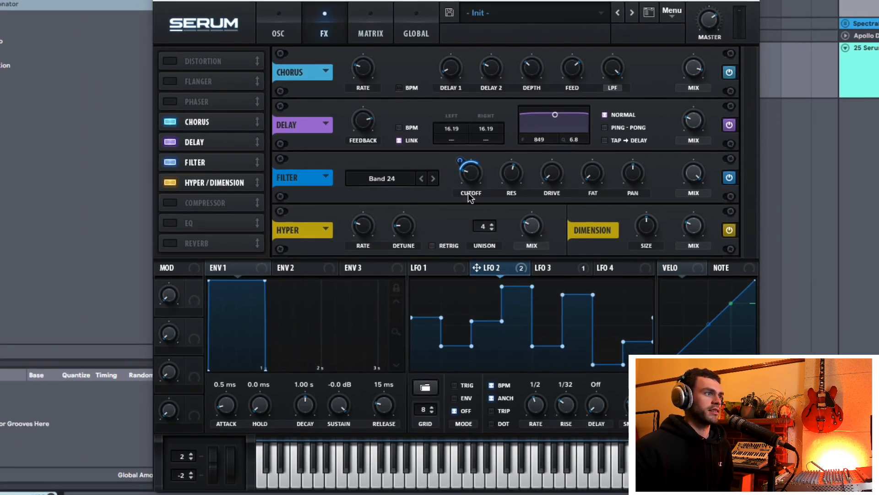
{"action": "mouse_move", "coordinate": [467, 175]}
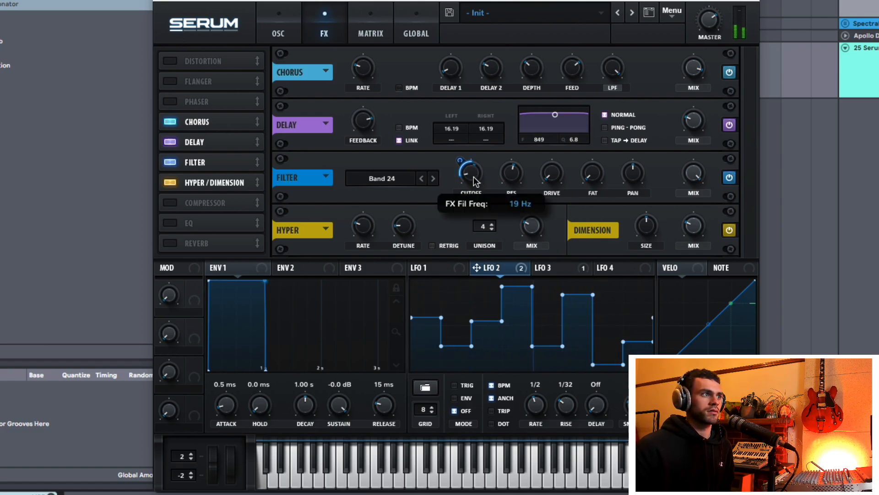
{"action": "left_click_drag", "start_coordinate": [474, 181], "coordinate": [479, 174]}
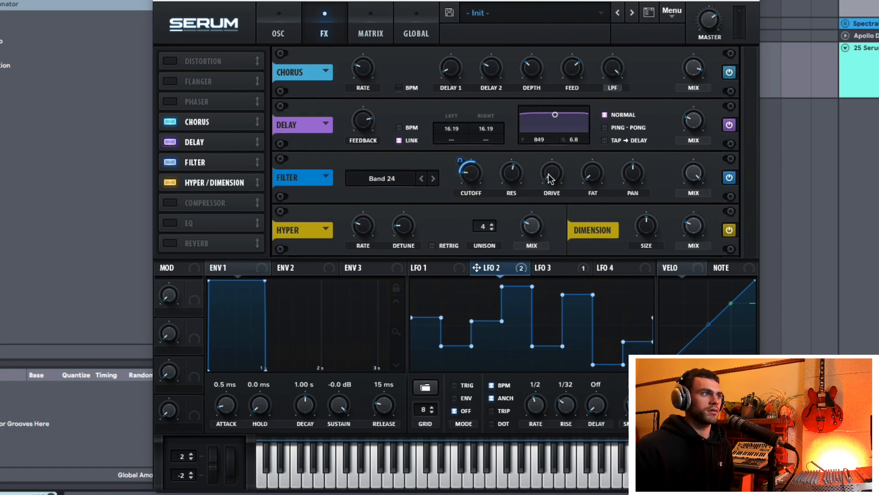
{"action": "mouse_move", "coordinate": [468, 175]}
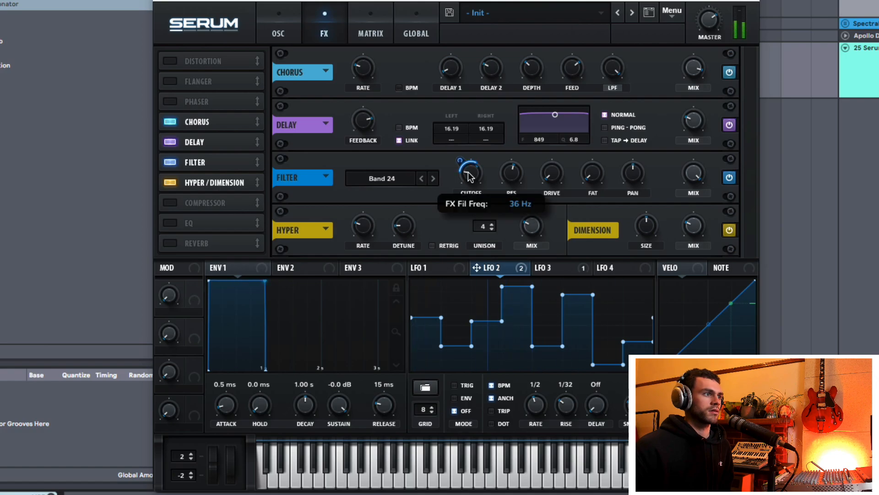